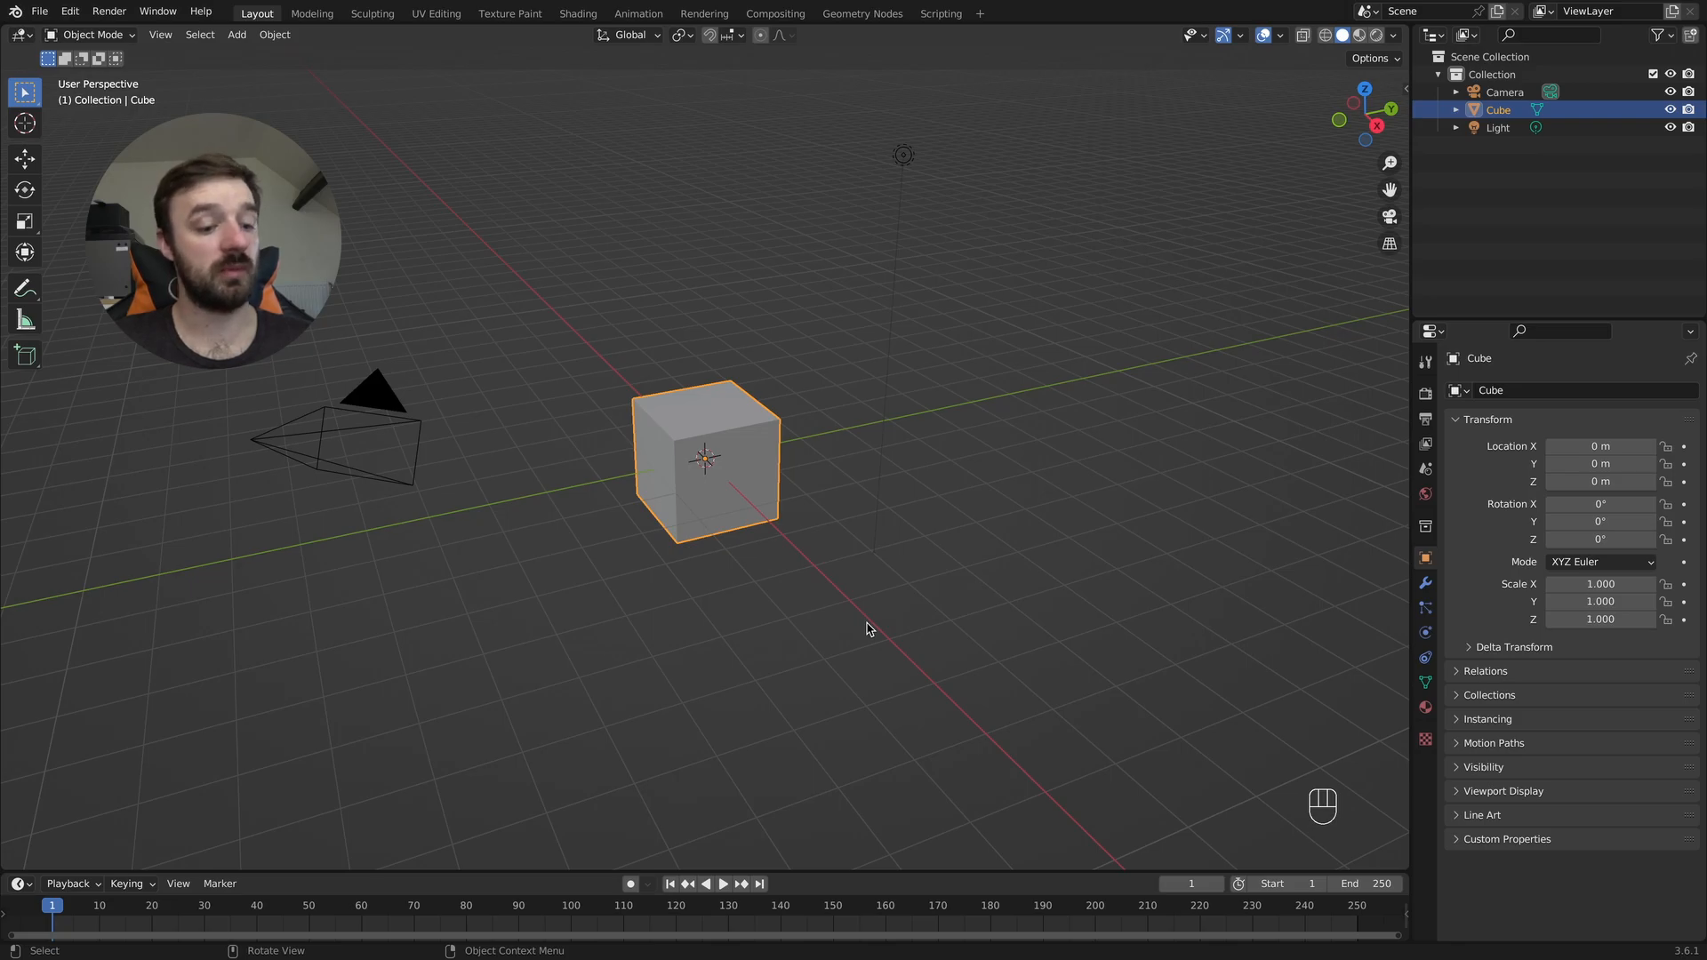
- Delete all the default scene objects and add a mesh plane at the origin
key(a)
key(x)
click(783, 625)
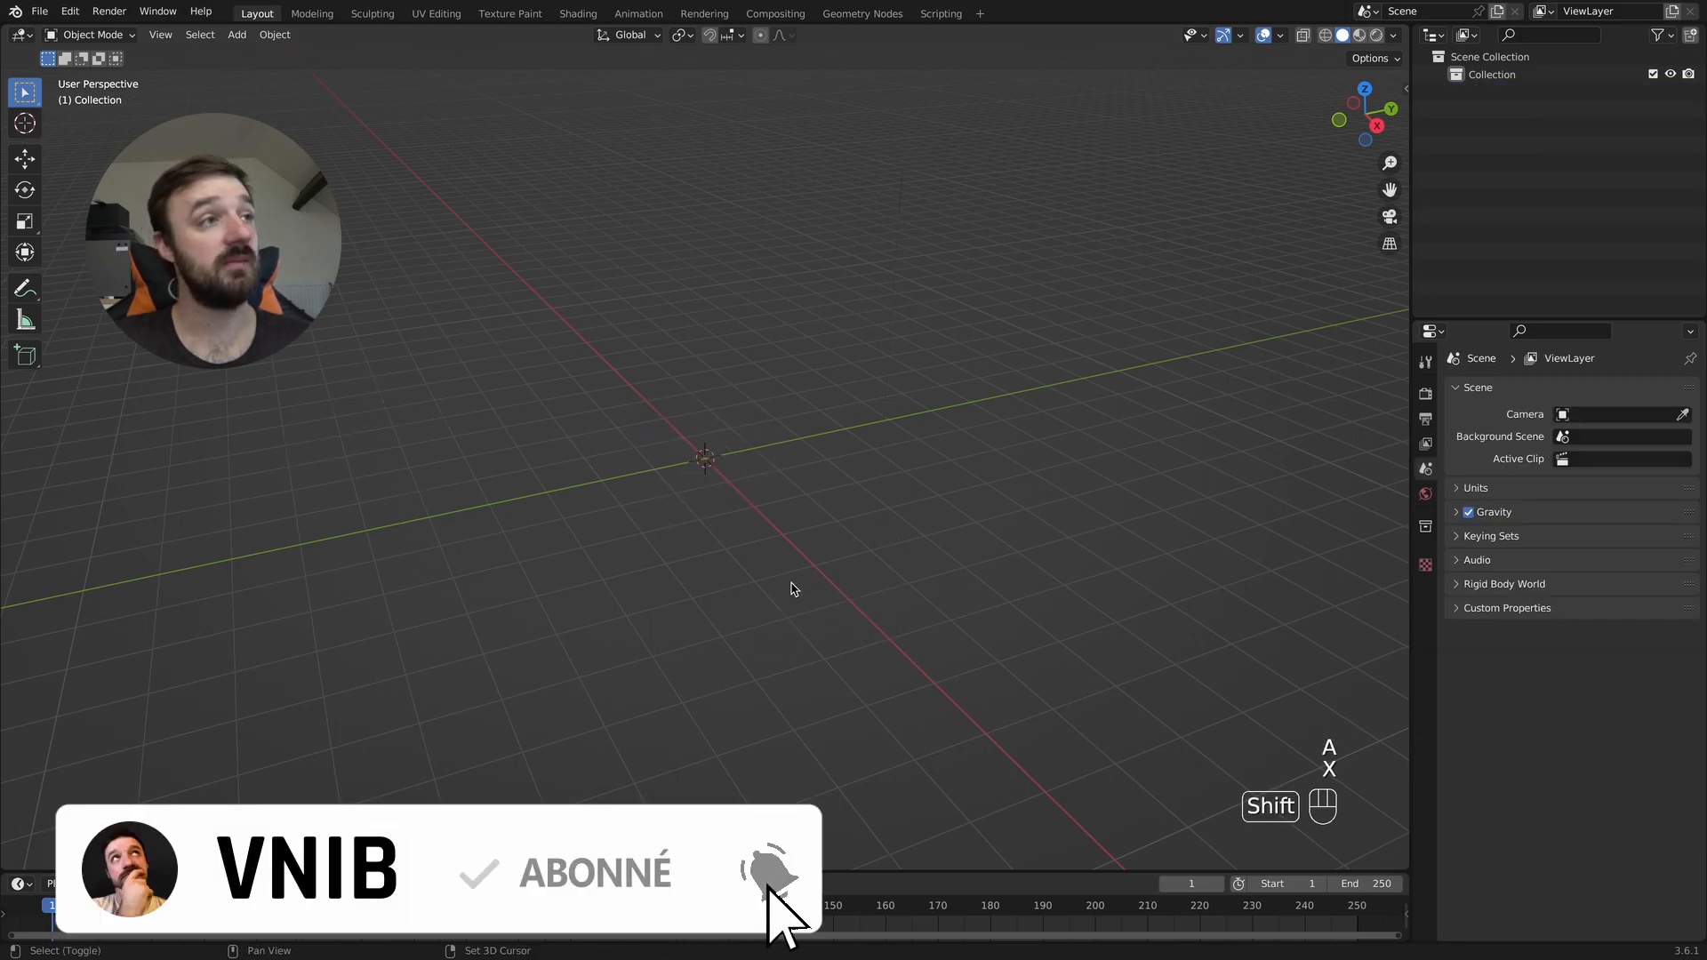
key(shift+a)
click(858, 589)
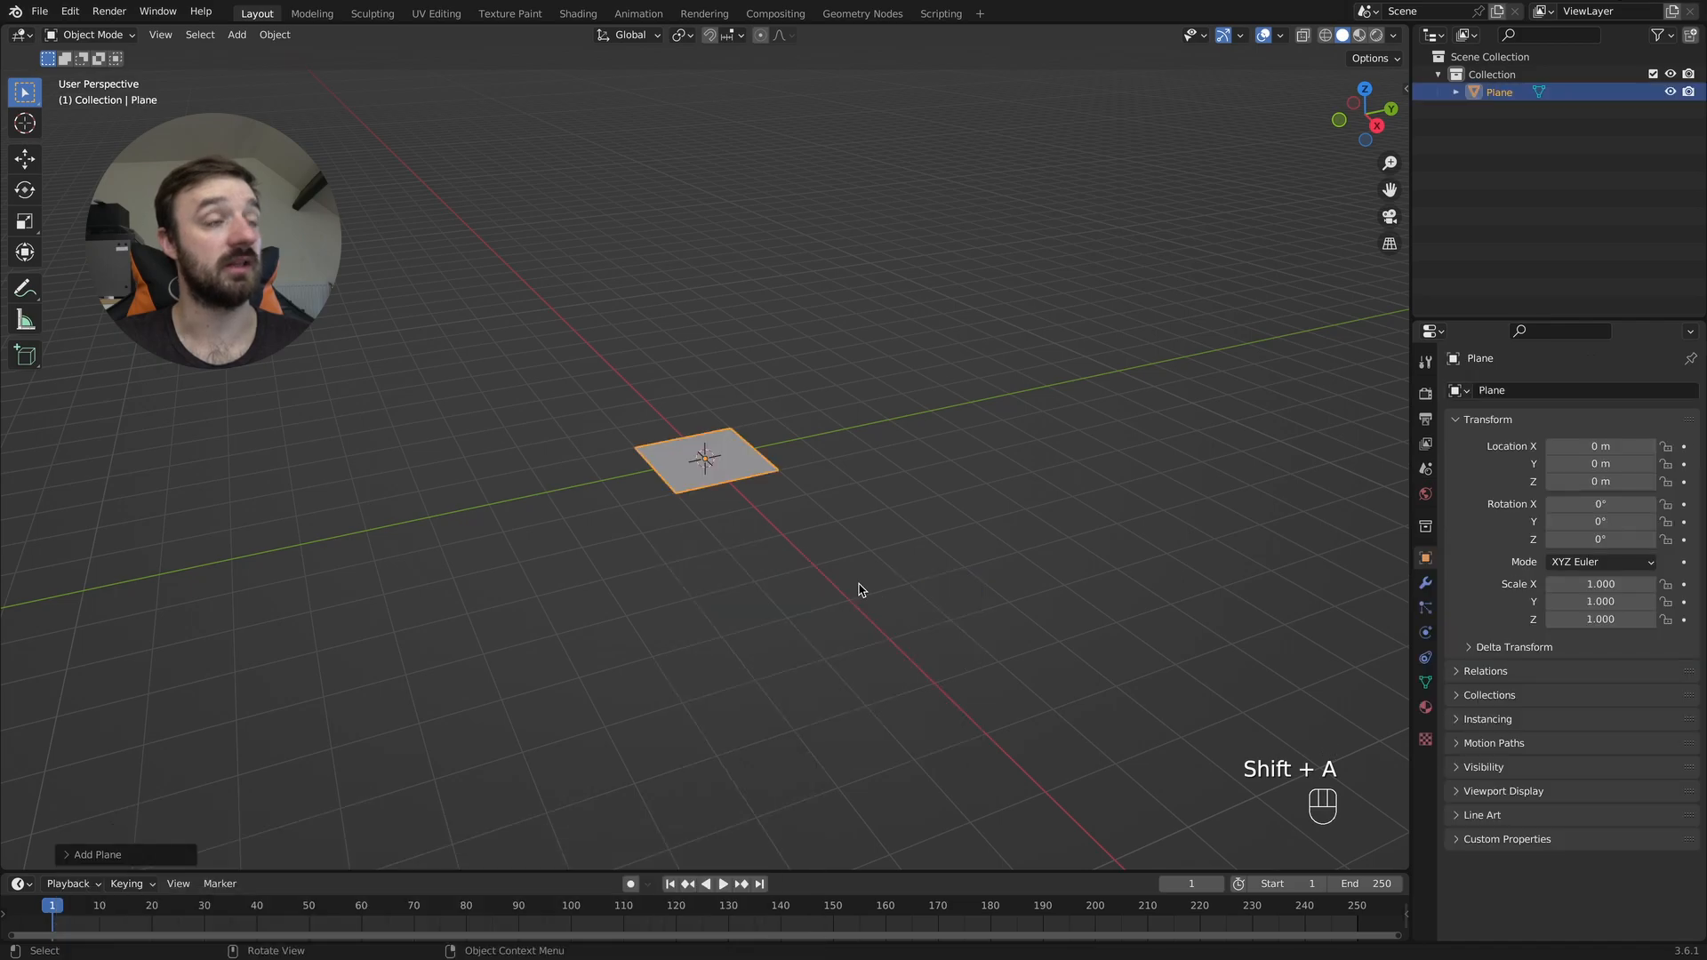
- In Edit Mode, divide the plane into four equal quarters with two centred, crossing loop cuts
key(Tab)
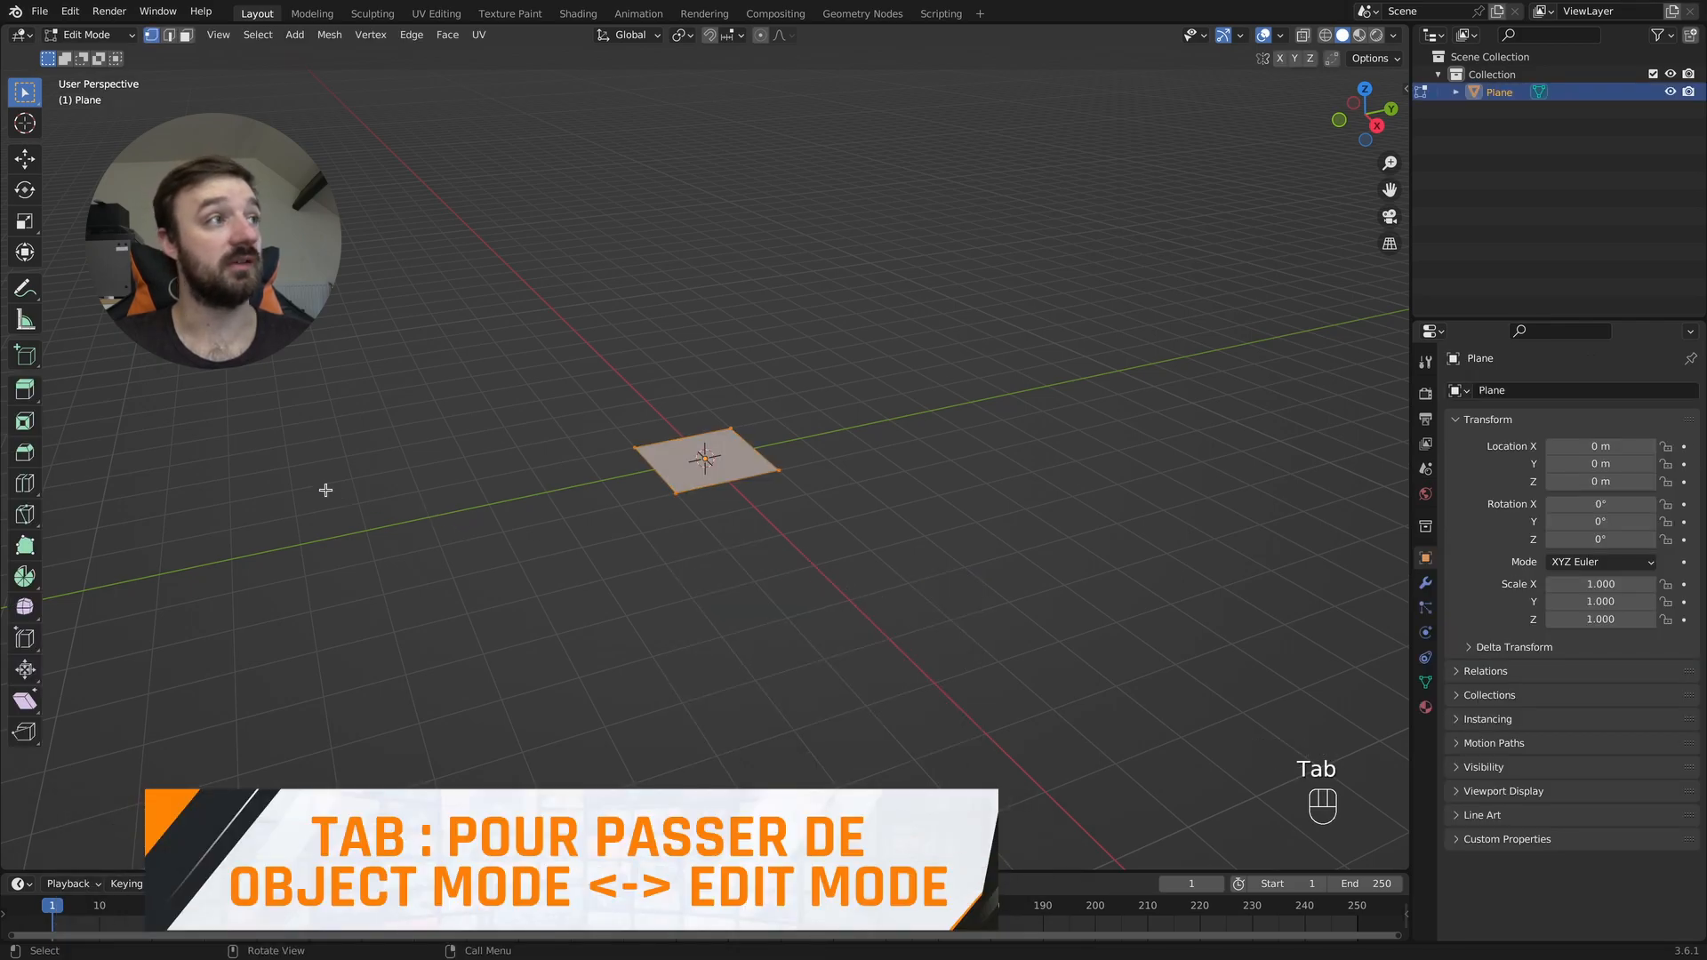
click(32, 487)
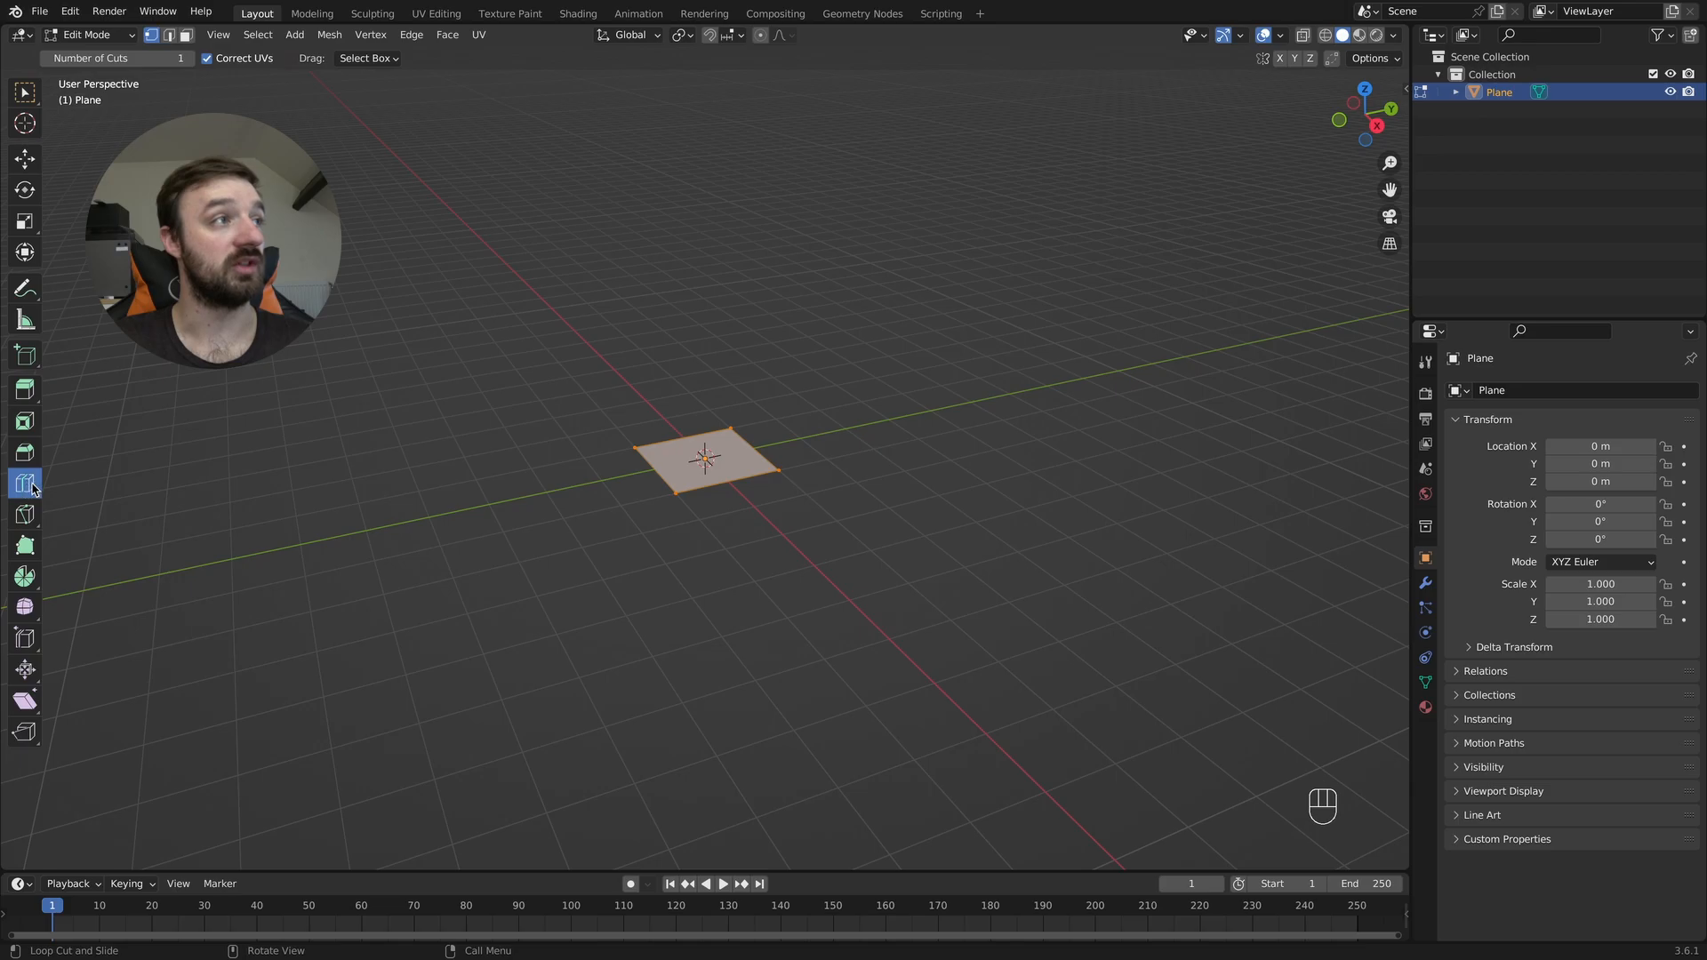
click(705, 458)
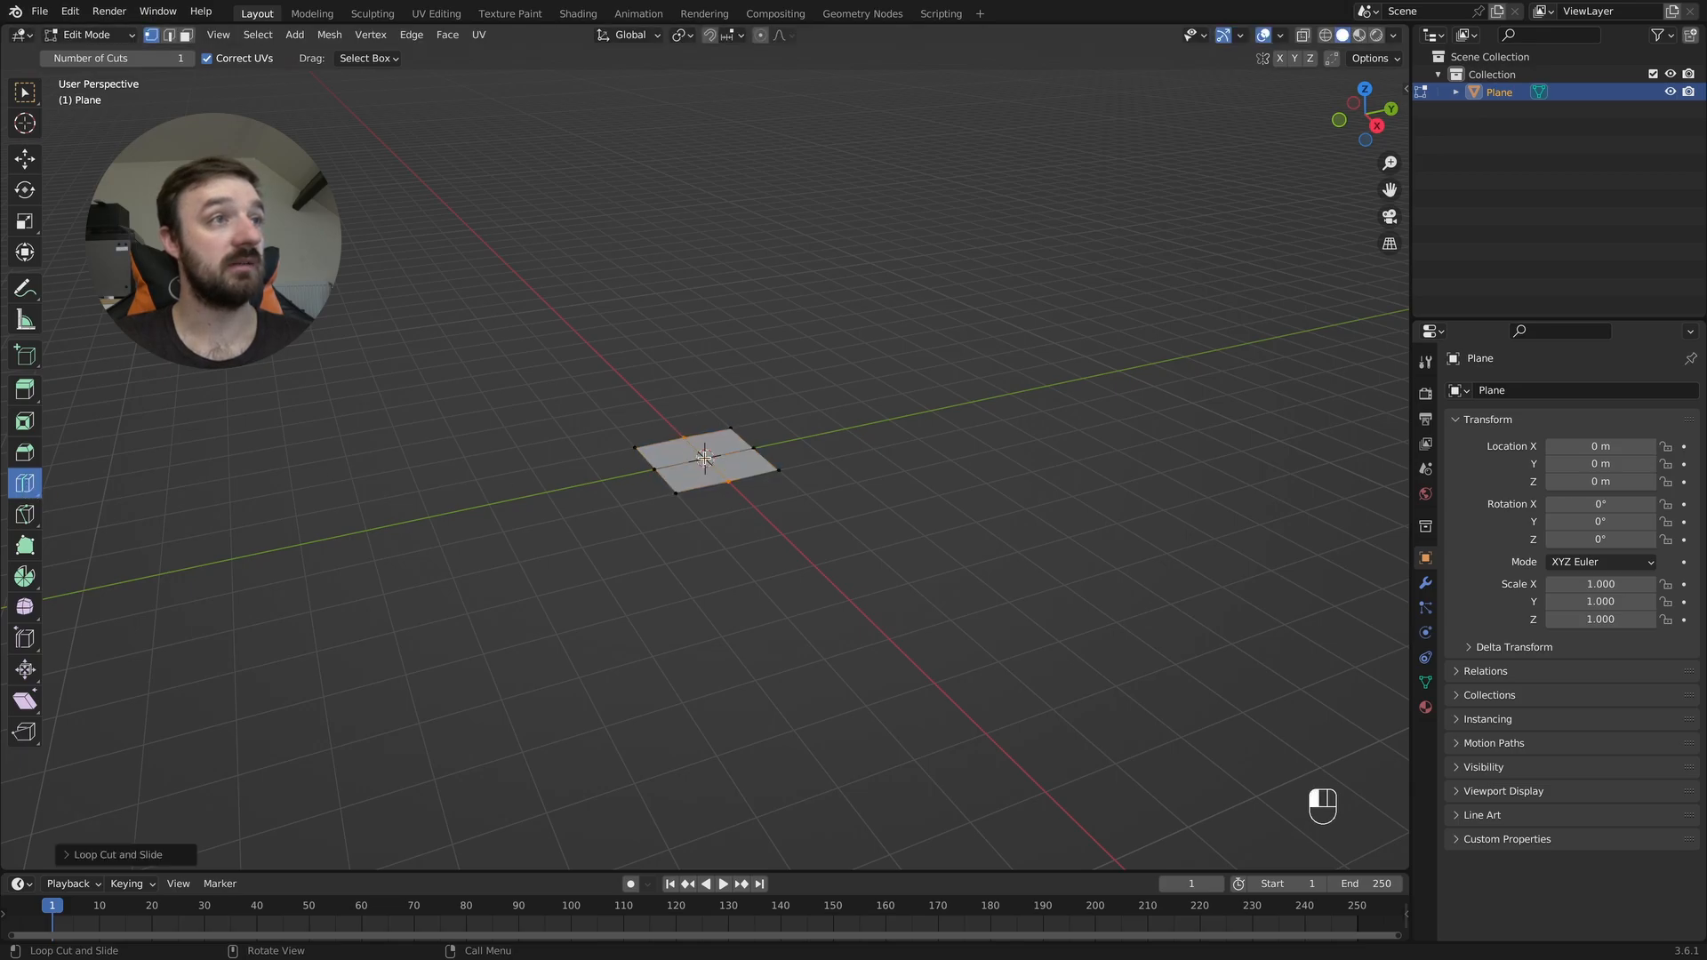
scroll(705, 458, up, 5)
super+scroll(705, 458, up, 3)
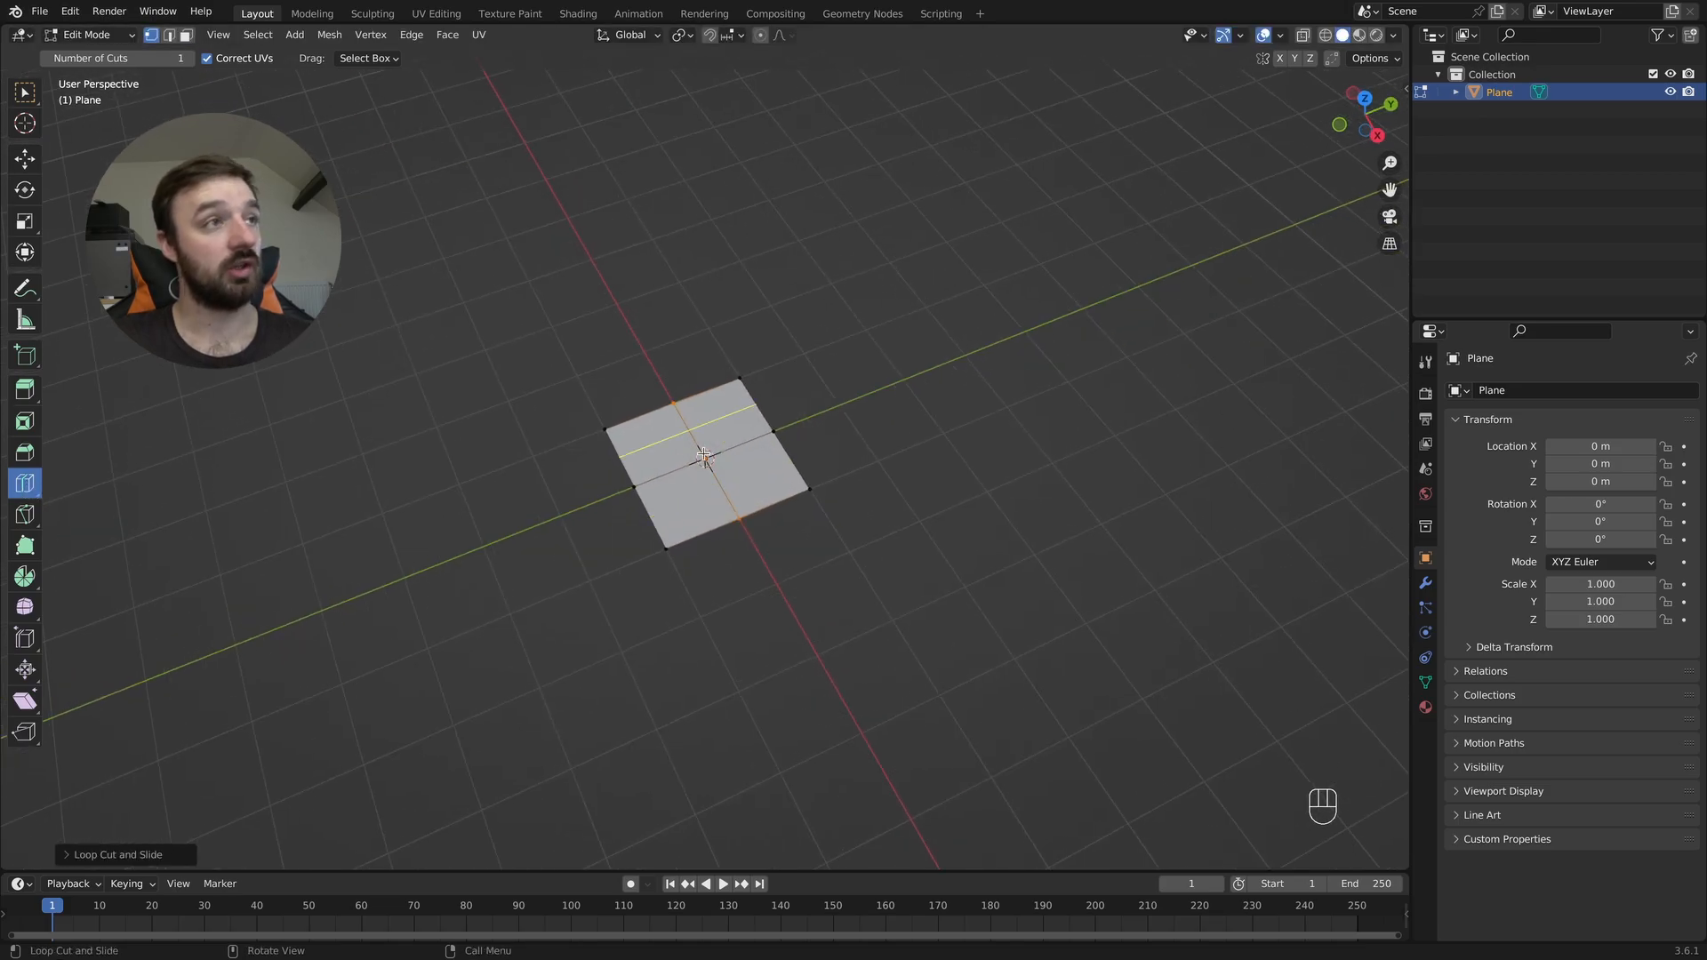
- In face selection mode, delete three of the plane's faces, keeping only the quarter on the positive X and Y side
key(3)
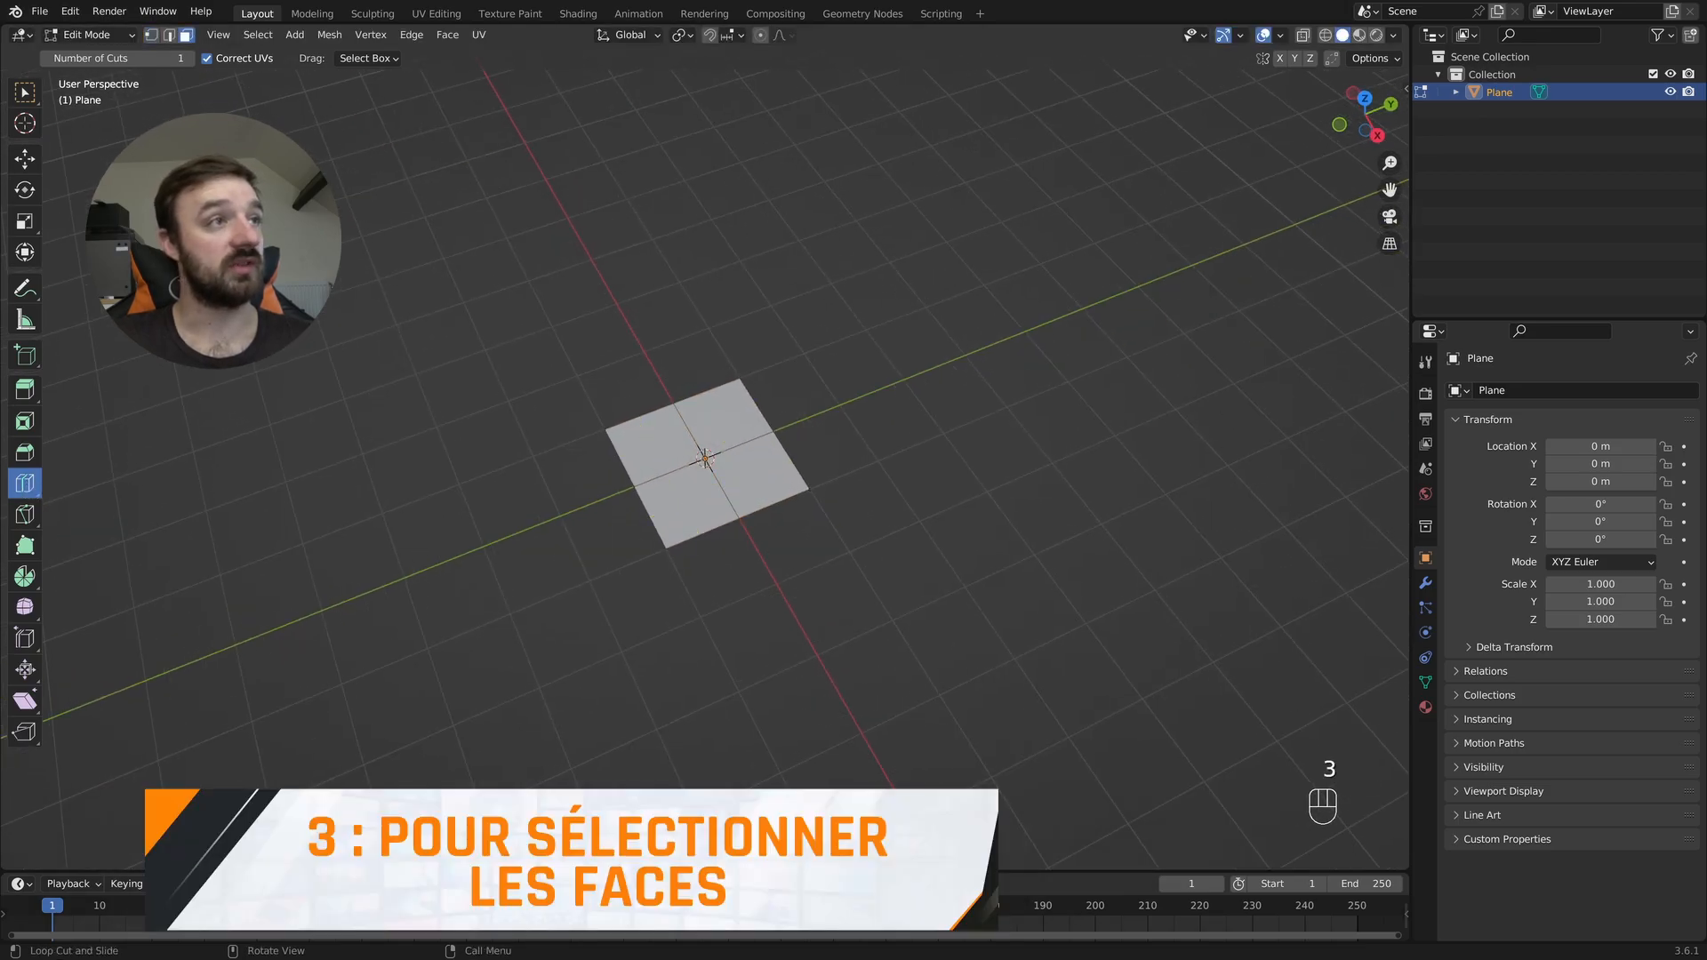
click(20, 99)
drag(702, 425, 669, 492)
key(x)
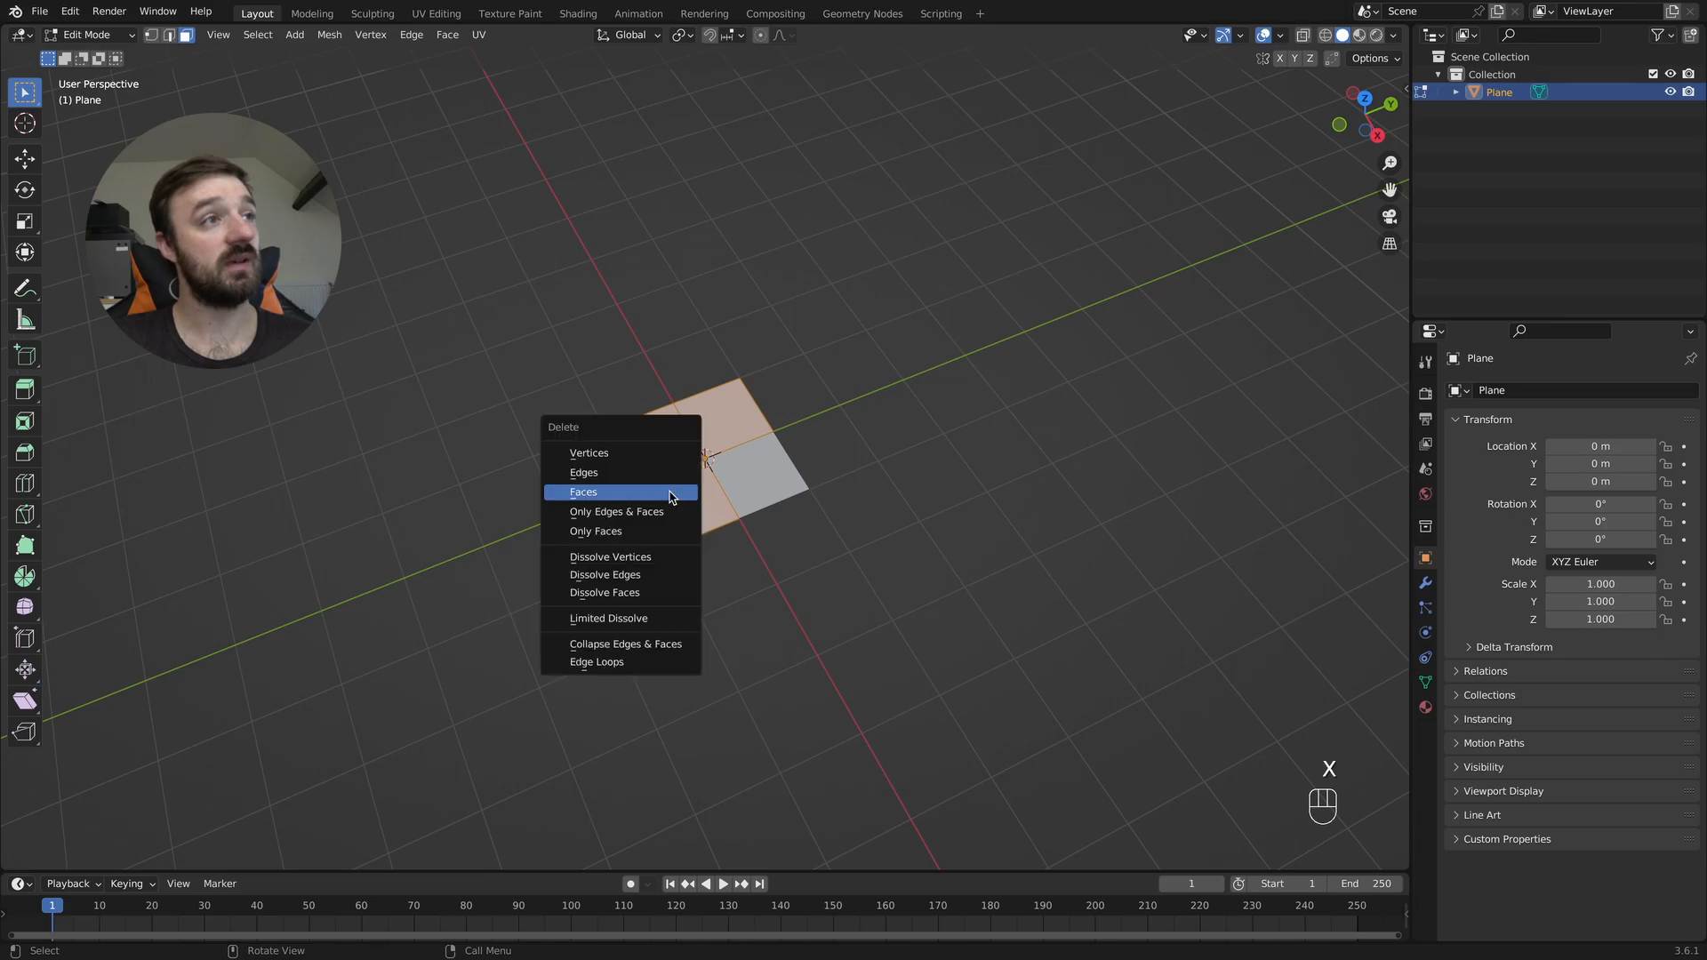
click(579, 494)
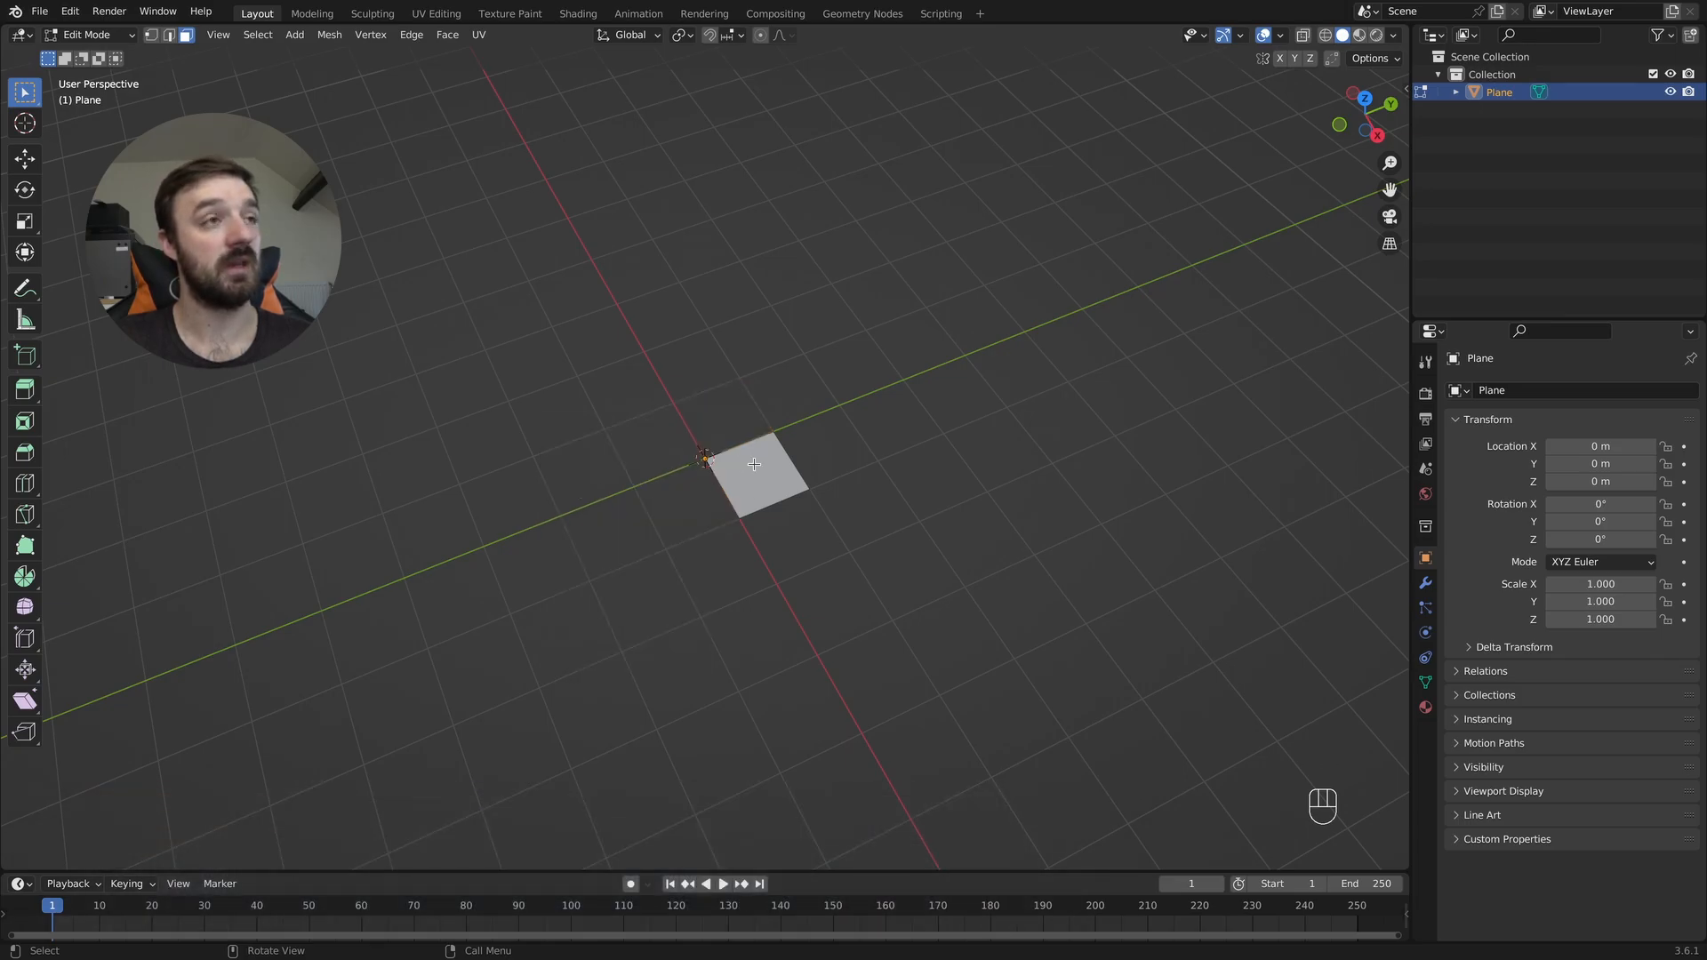
- Return to Object Mode and add a Mirror modifier on the X and Y axes with Clipping enabled
key(Tab)
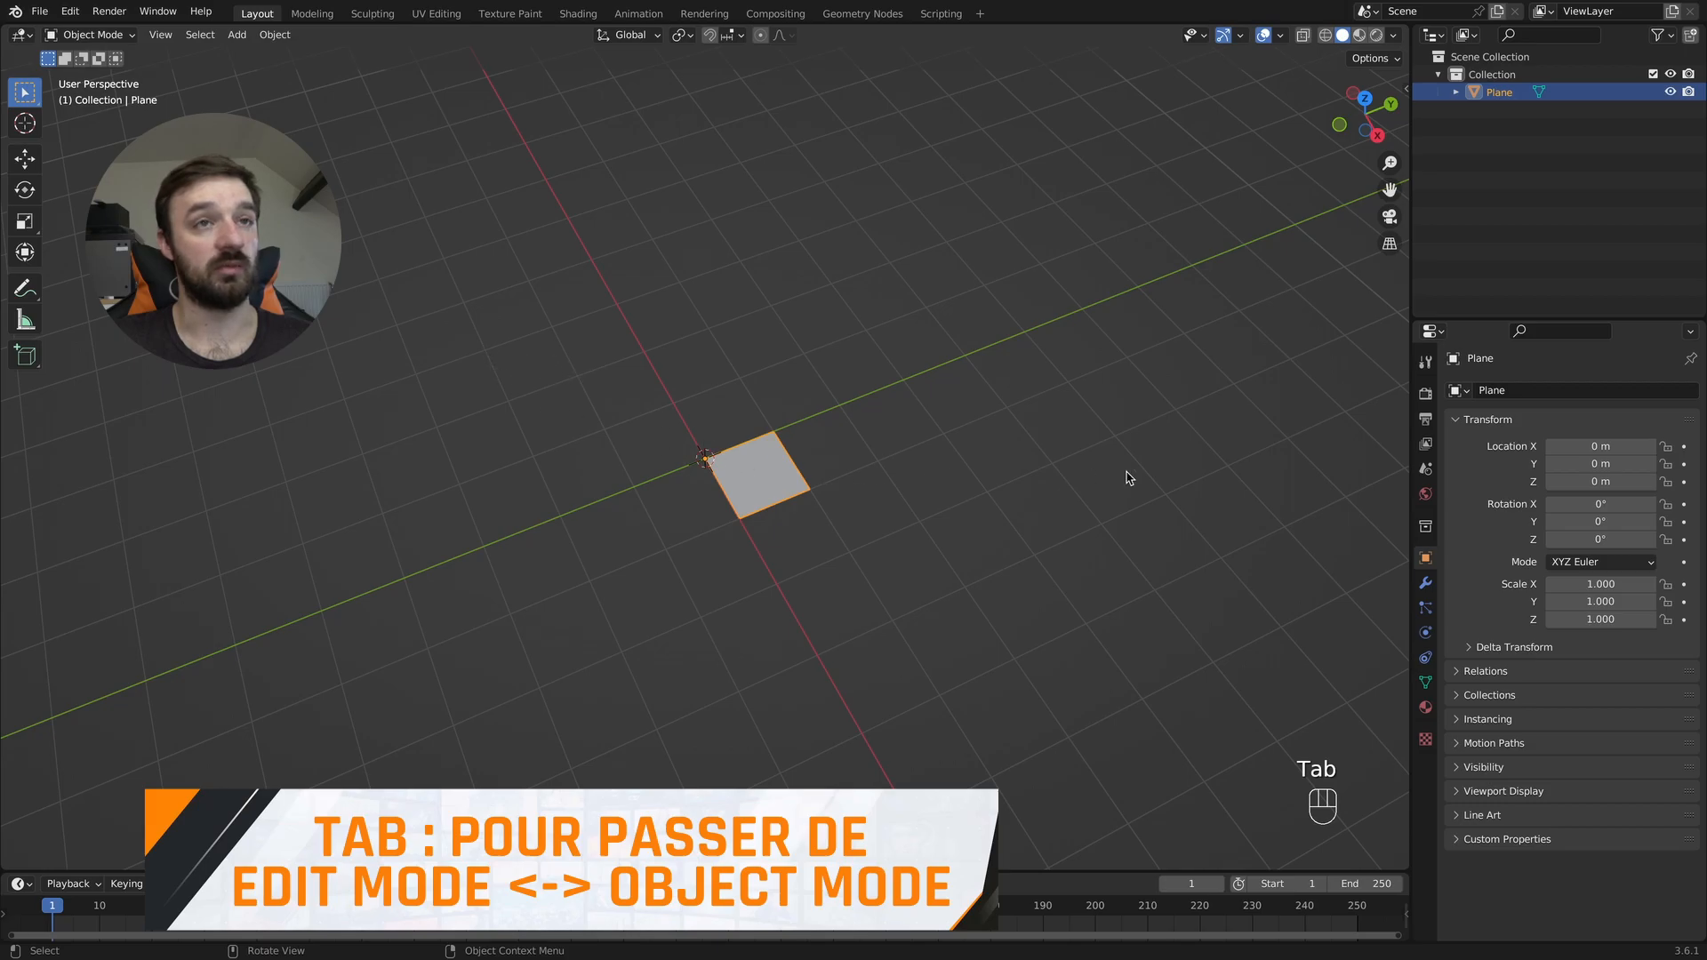
click(1425, 582)
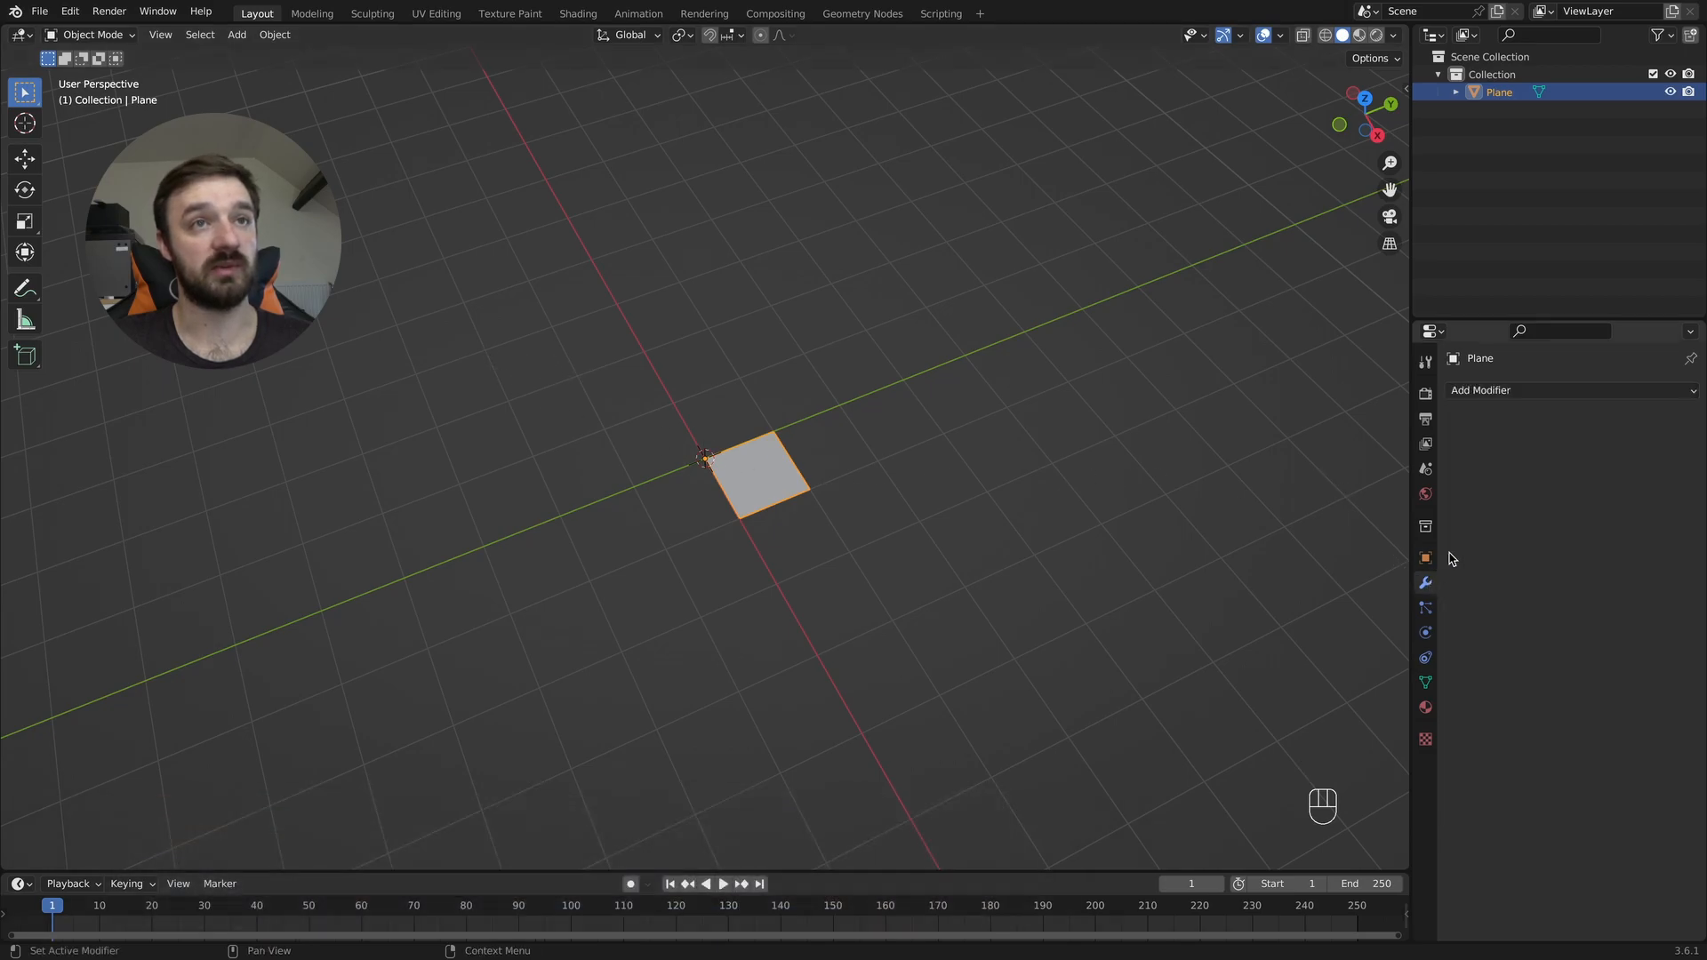
click(1490, 392)
click(1332, 598)
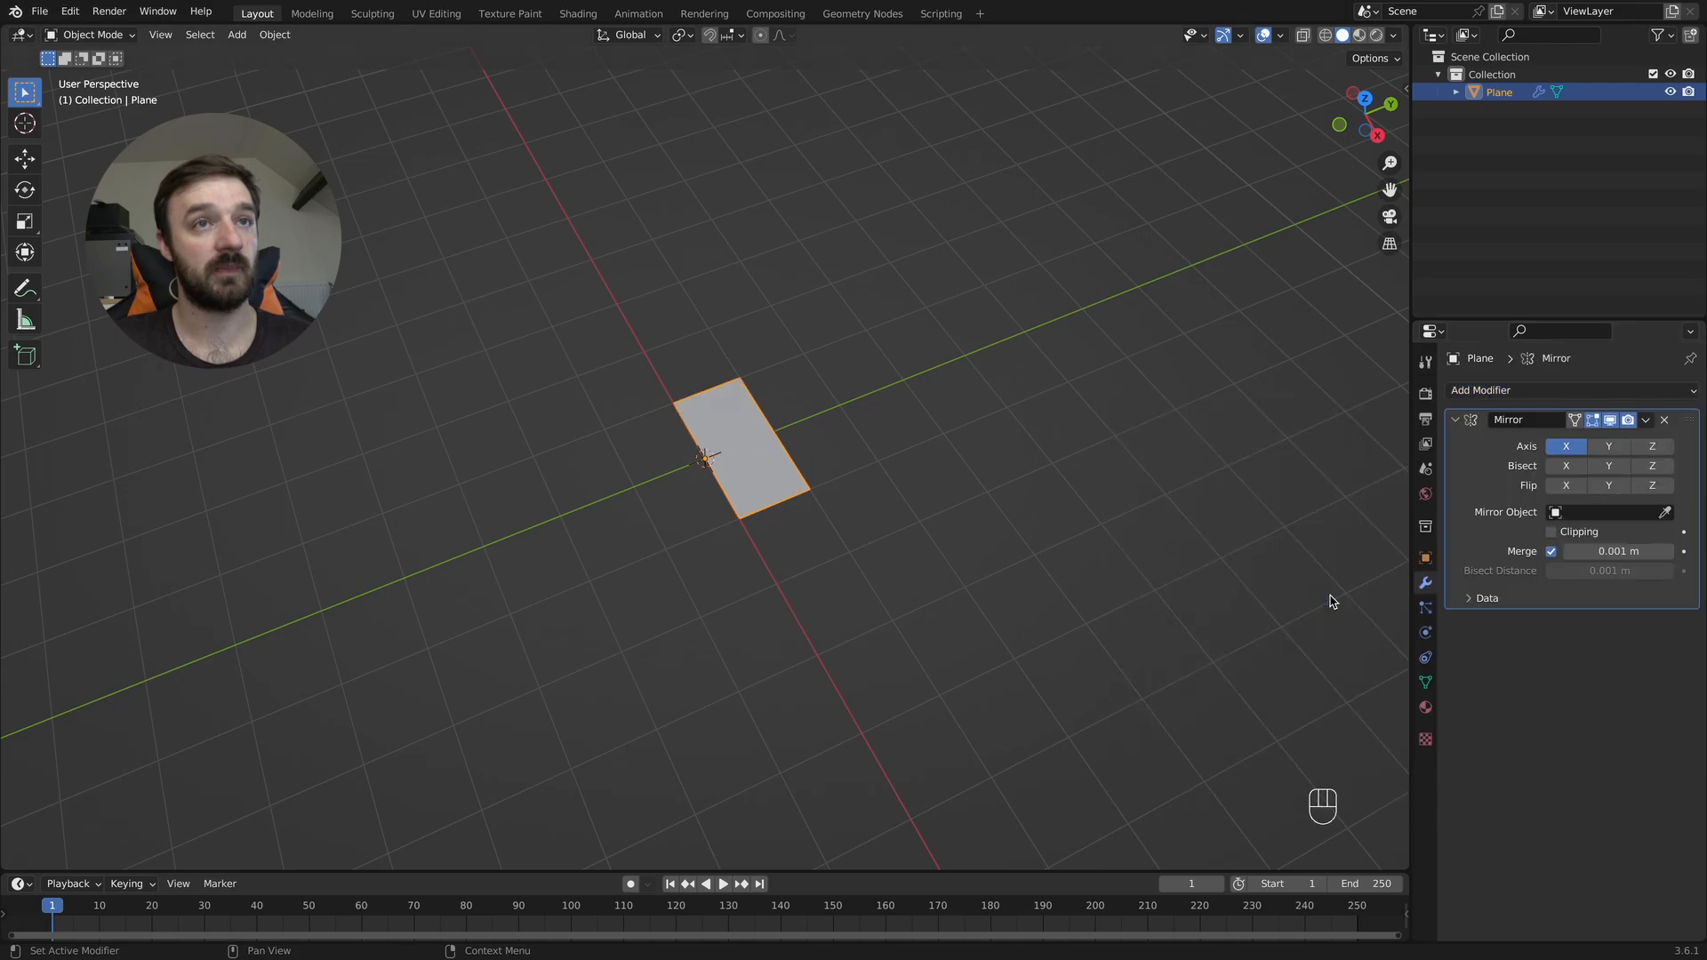
click(1608, 446)
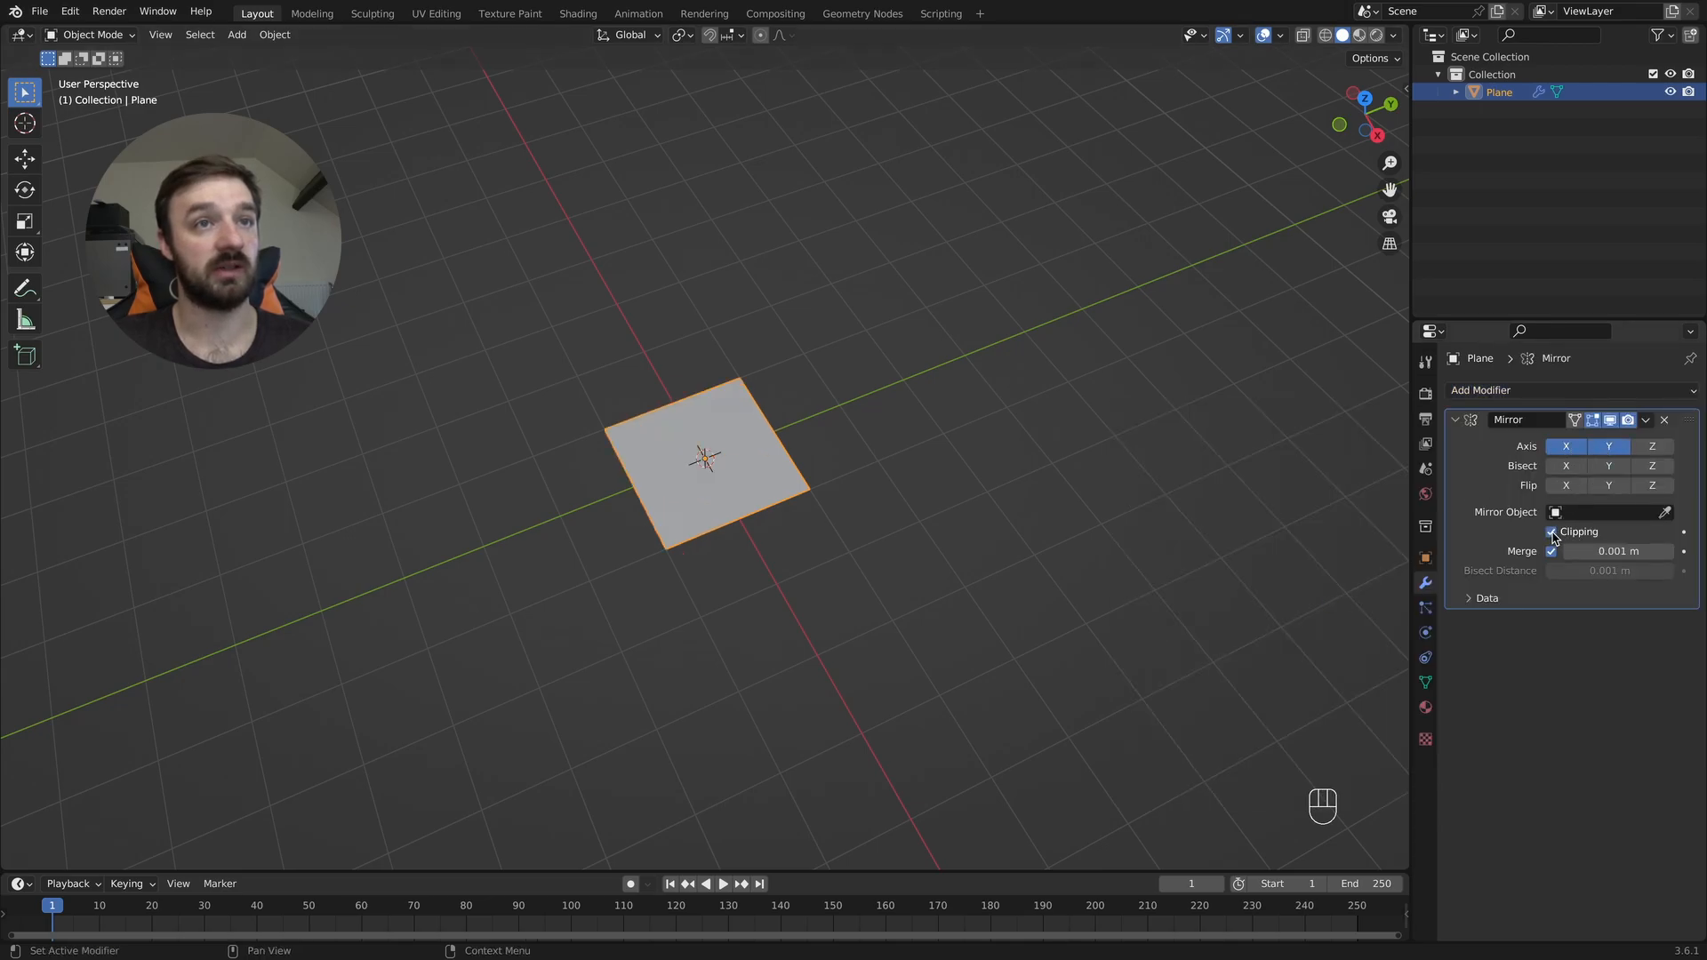
- In Edit Mode, add a loop cut to the quarter face with factor -0.5 and a second, centred loop cut crossing it
key(Tab)
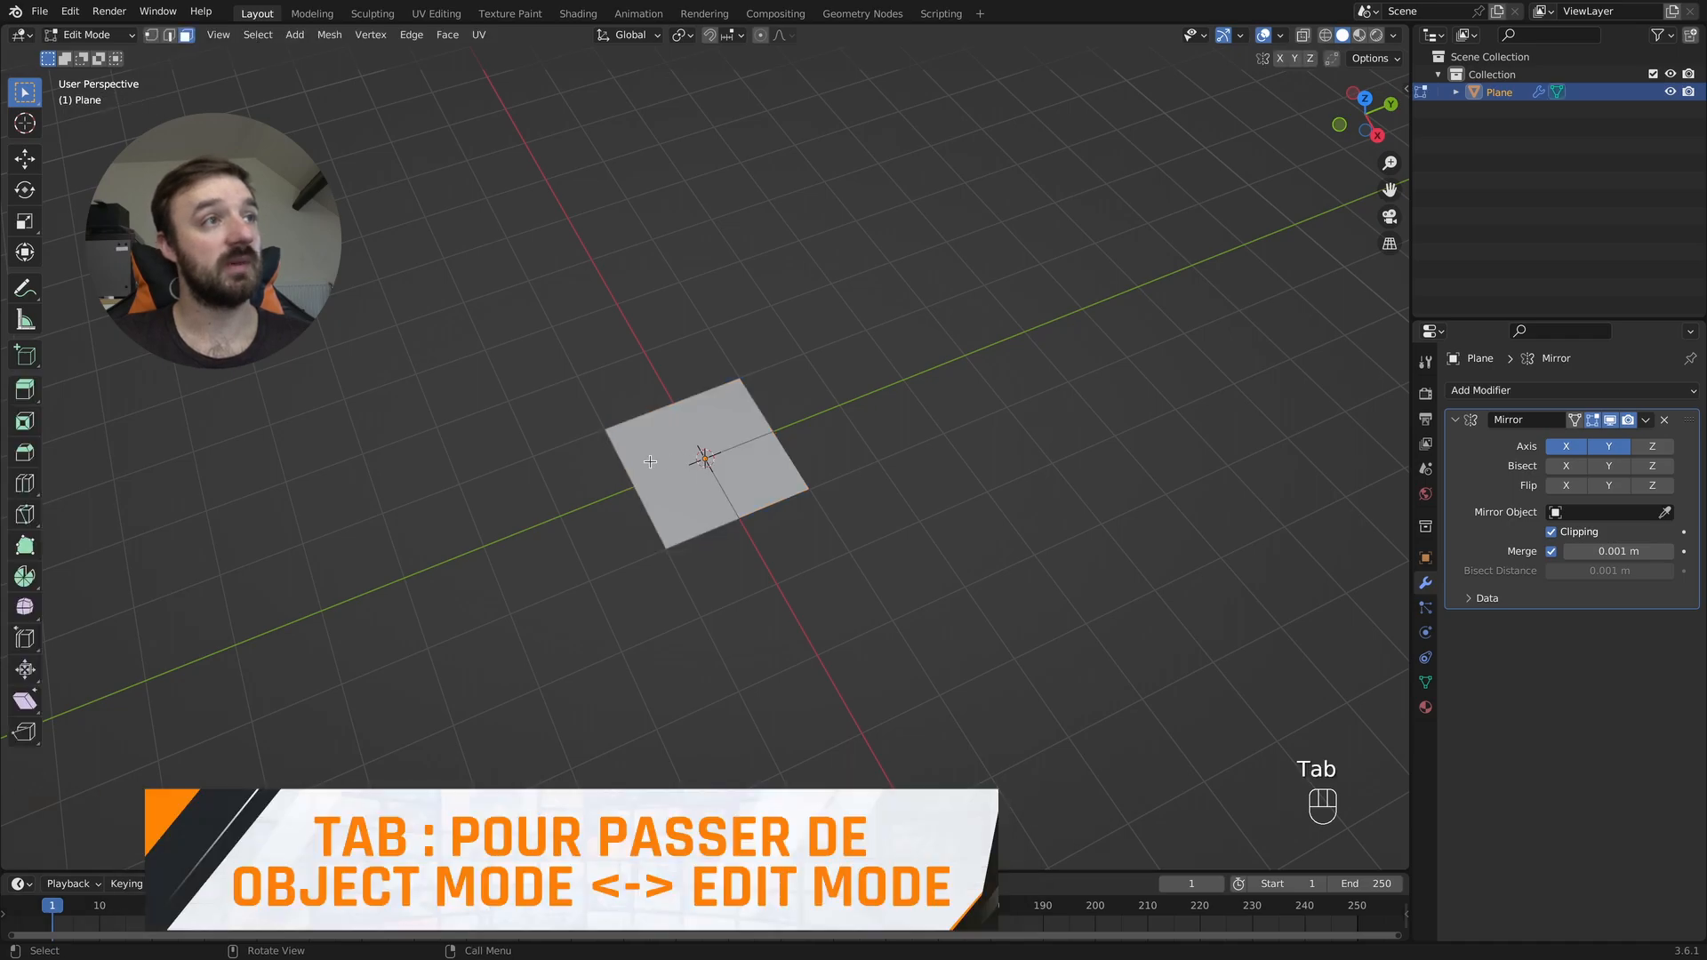
click(26, 483)
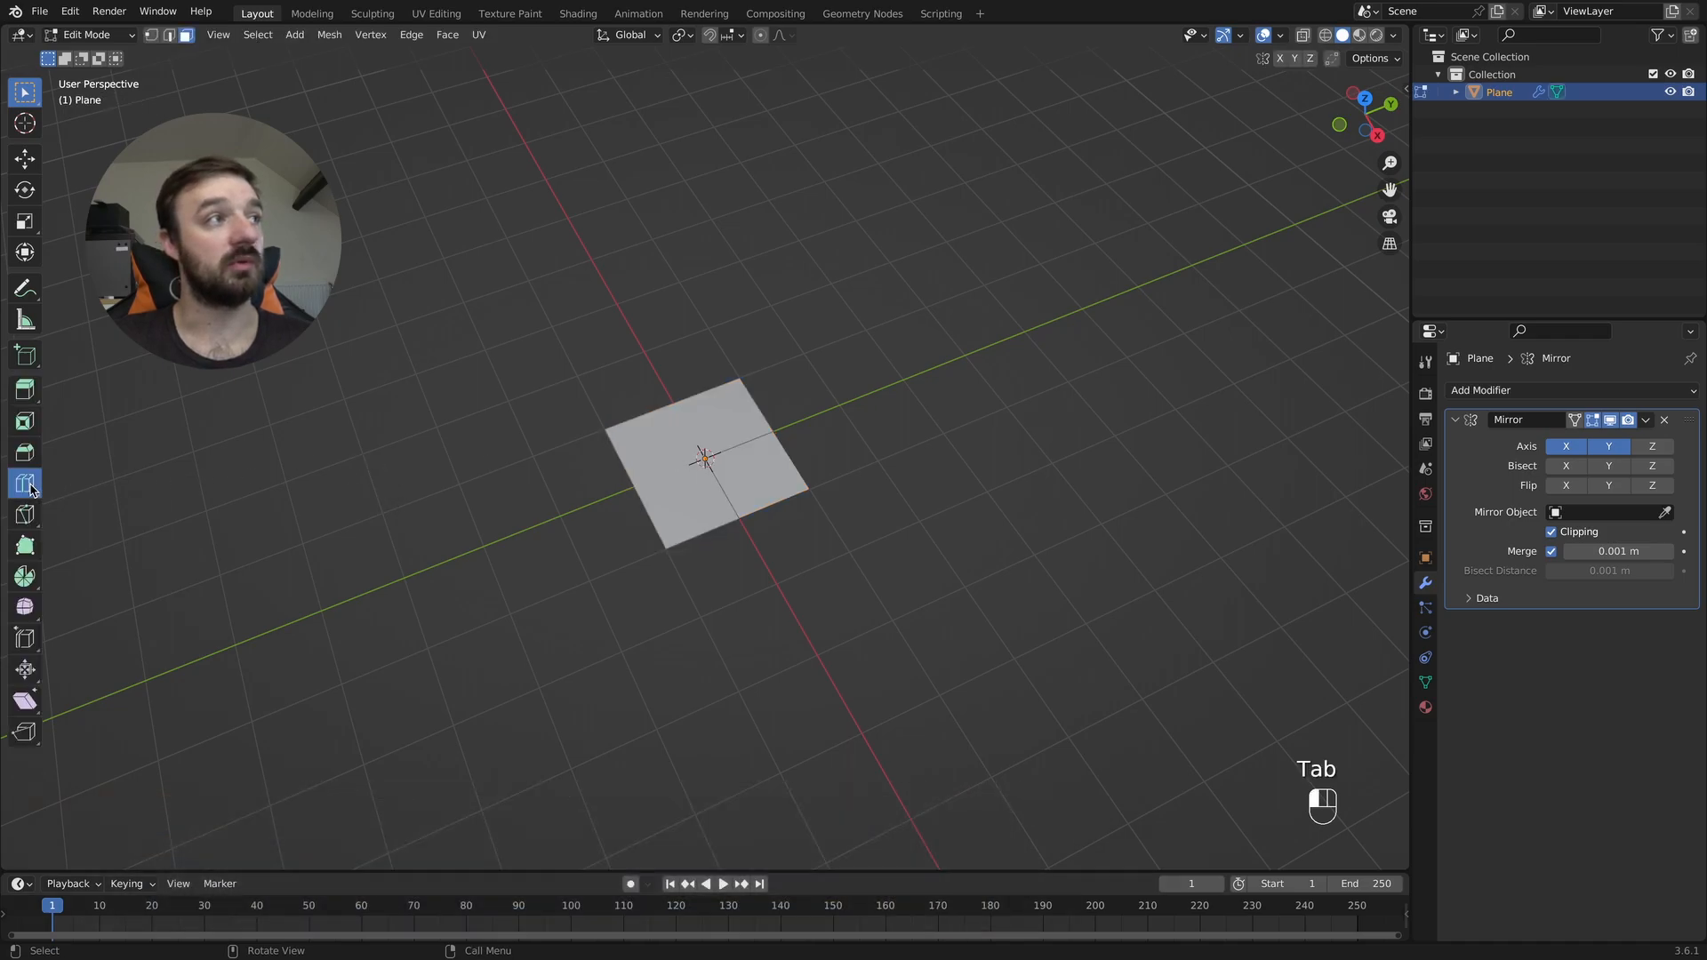
click(714, 488)
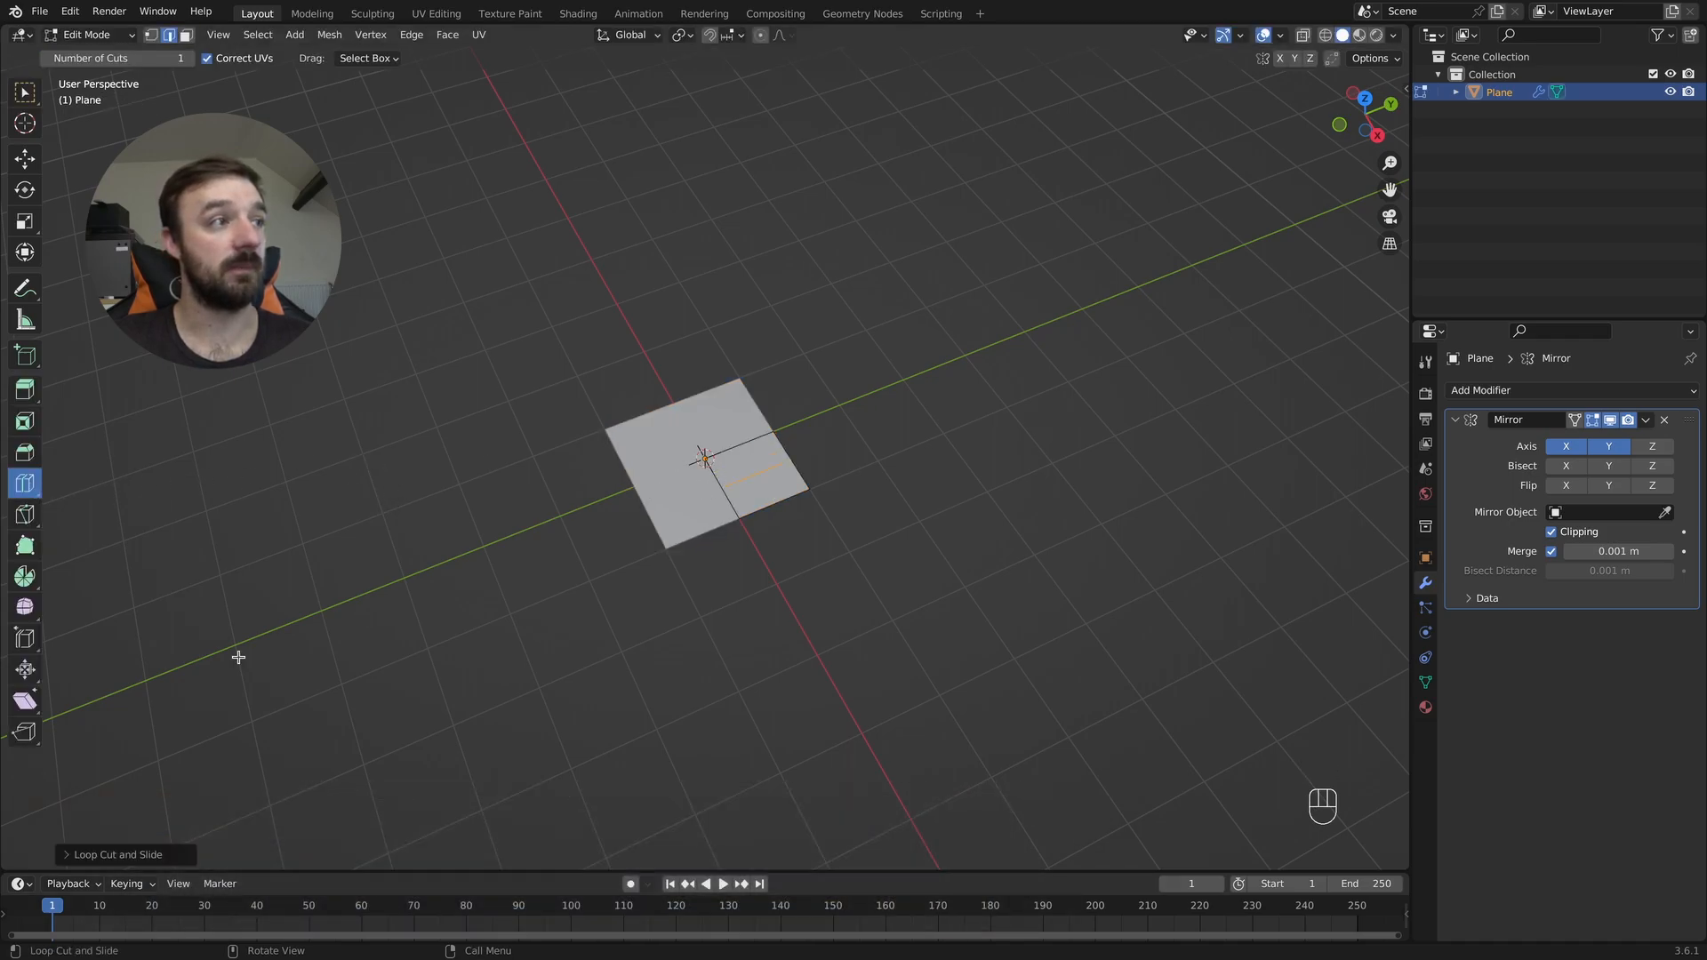
click(108, 855)
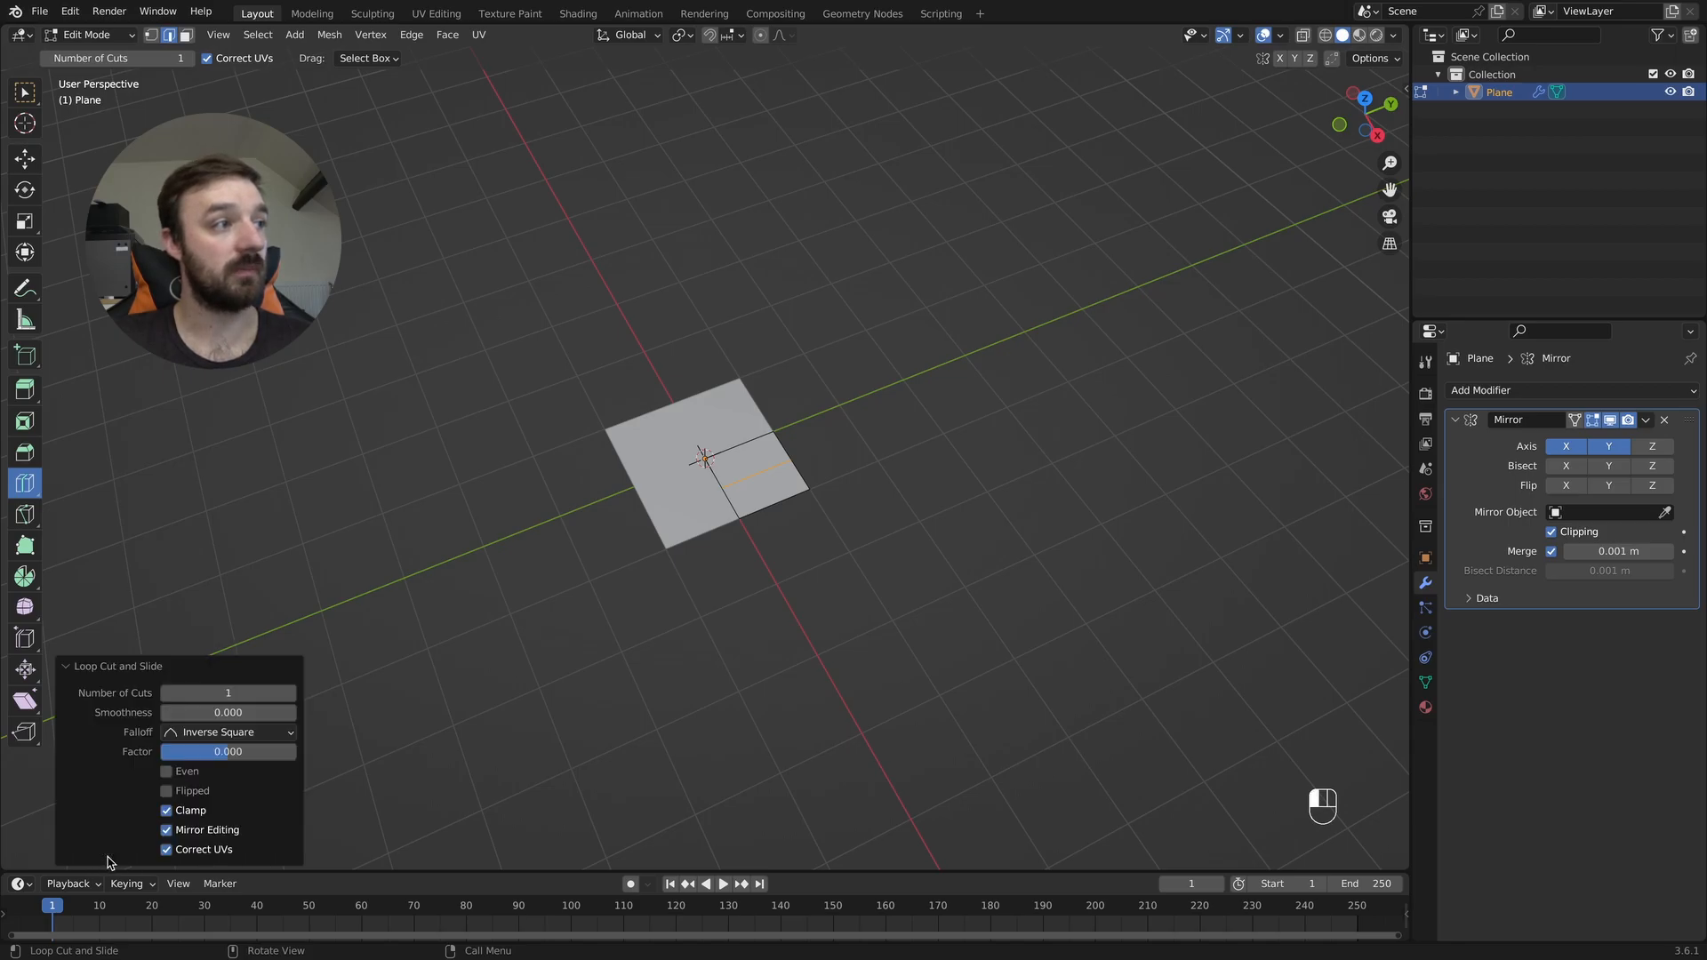
click(201, 758)
text(-0.5)
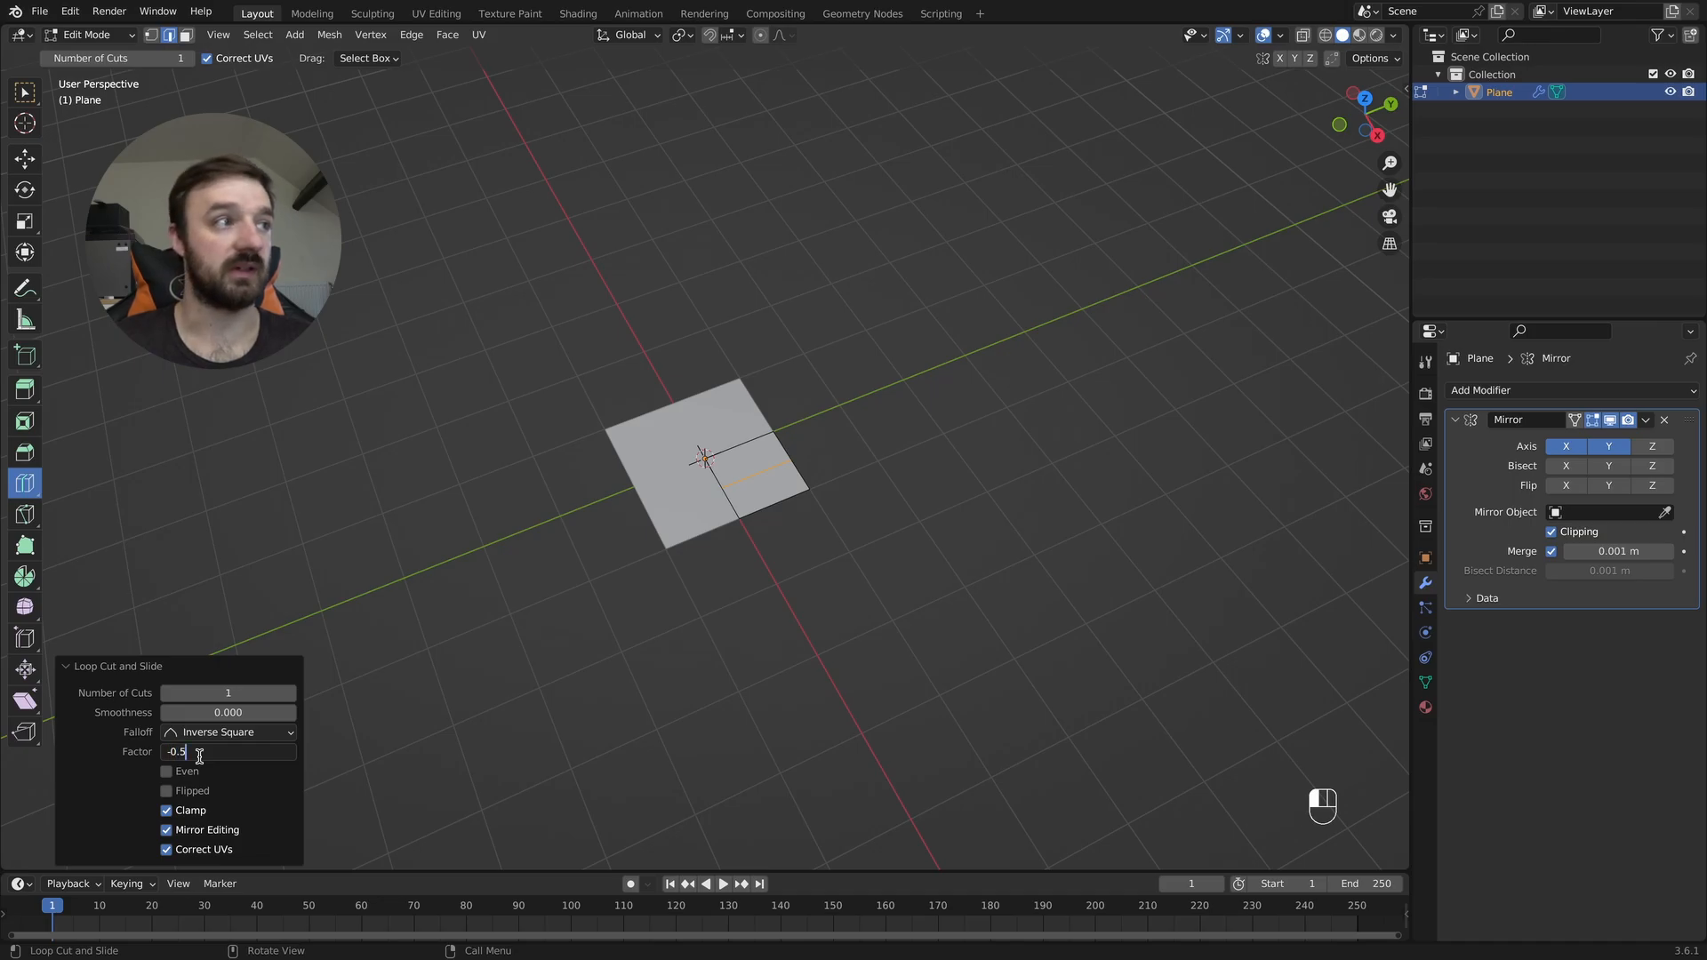
key(Return)
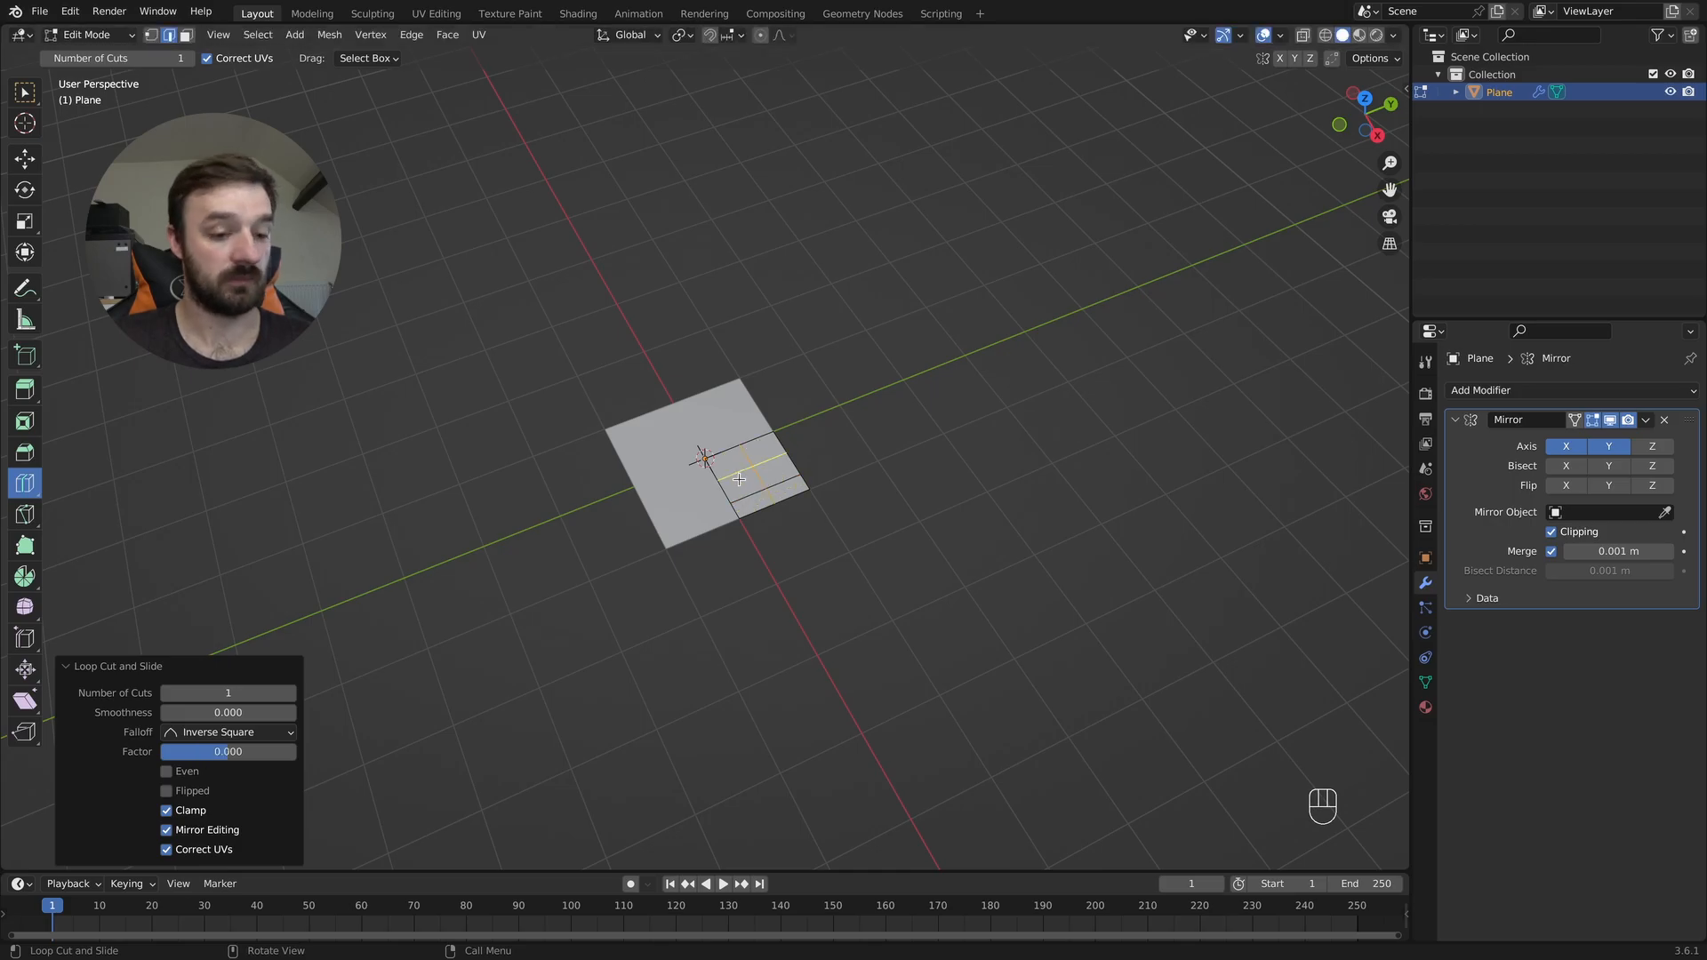
- Delete the large outer face beside the Y axis to form an H-shaped beam profile
key(3)
click(25, 91)
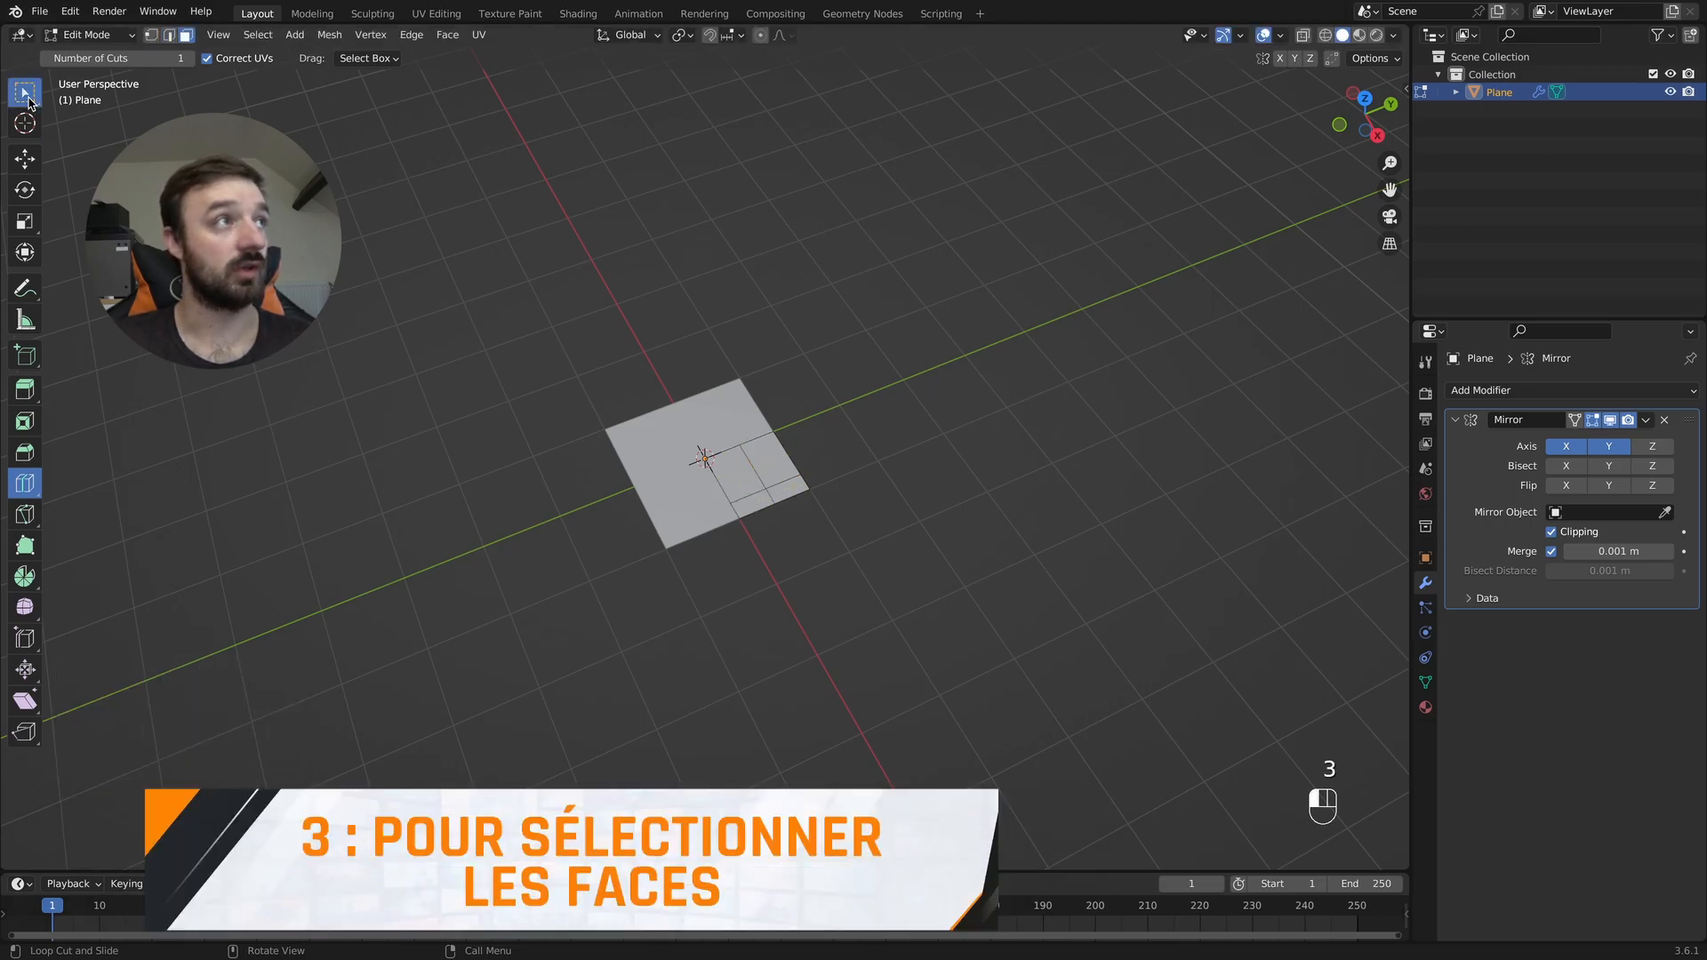
click(770, 466)
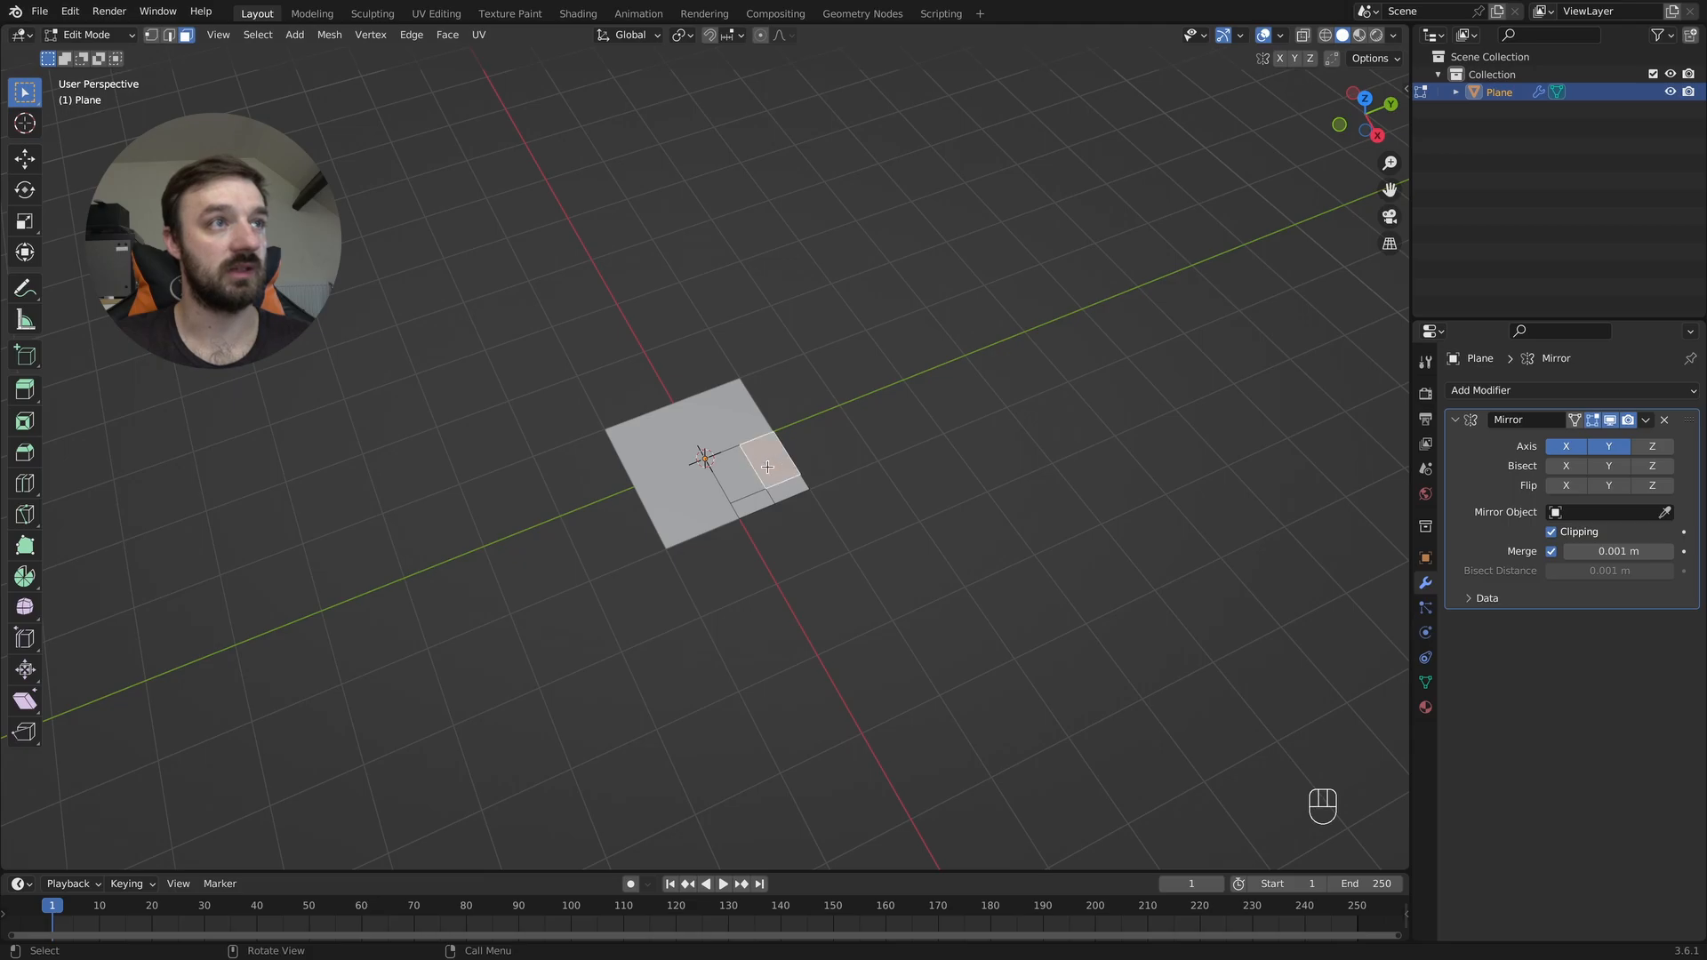
key(x)
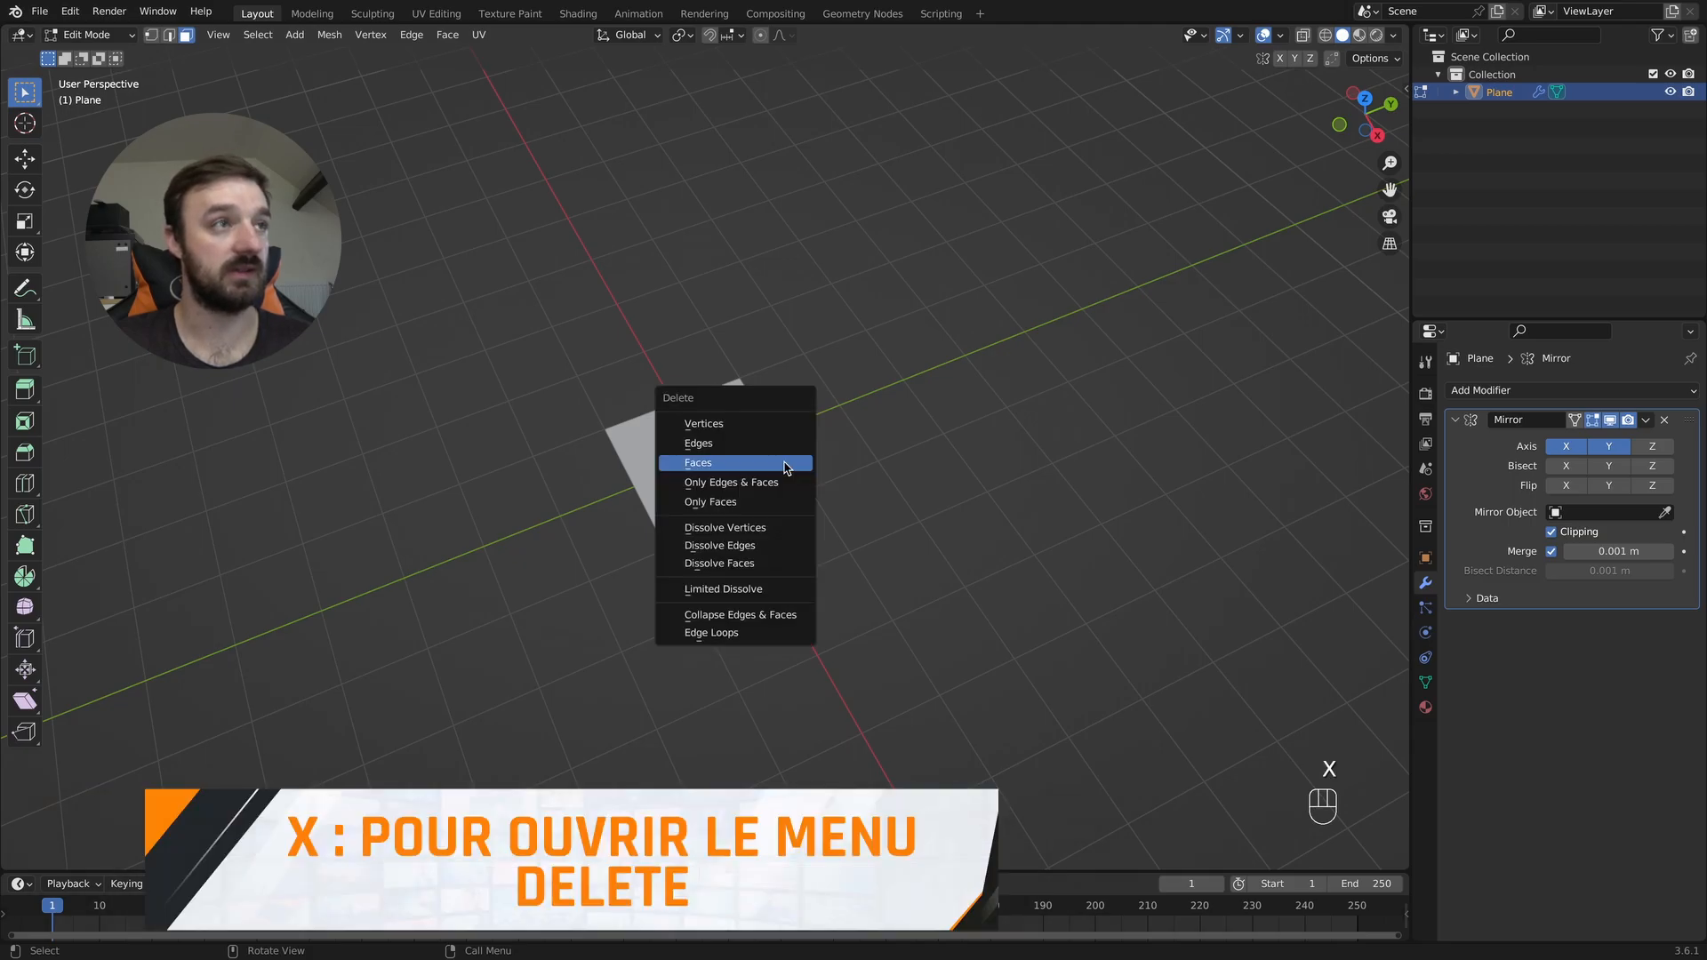
click(783, 460)
- Select the remaining profile faces and extrude them upward about 4.8 m
middle_drag(762, 461, 707, 450)
drag(731, 492, 782, 523)
middle_drag(854, 534, 835, 530)
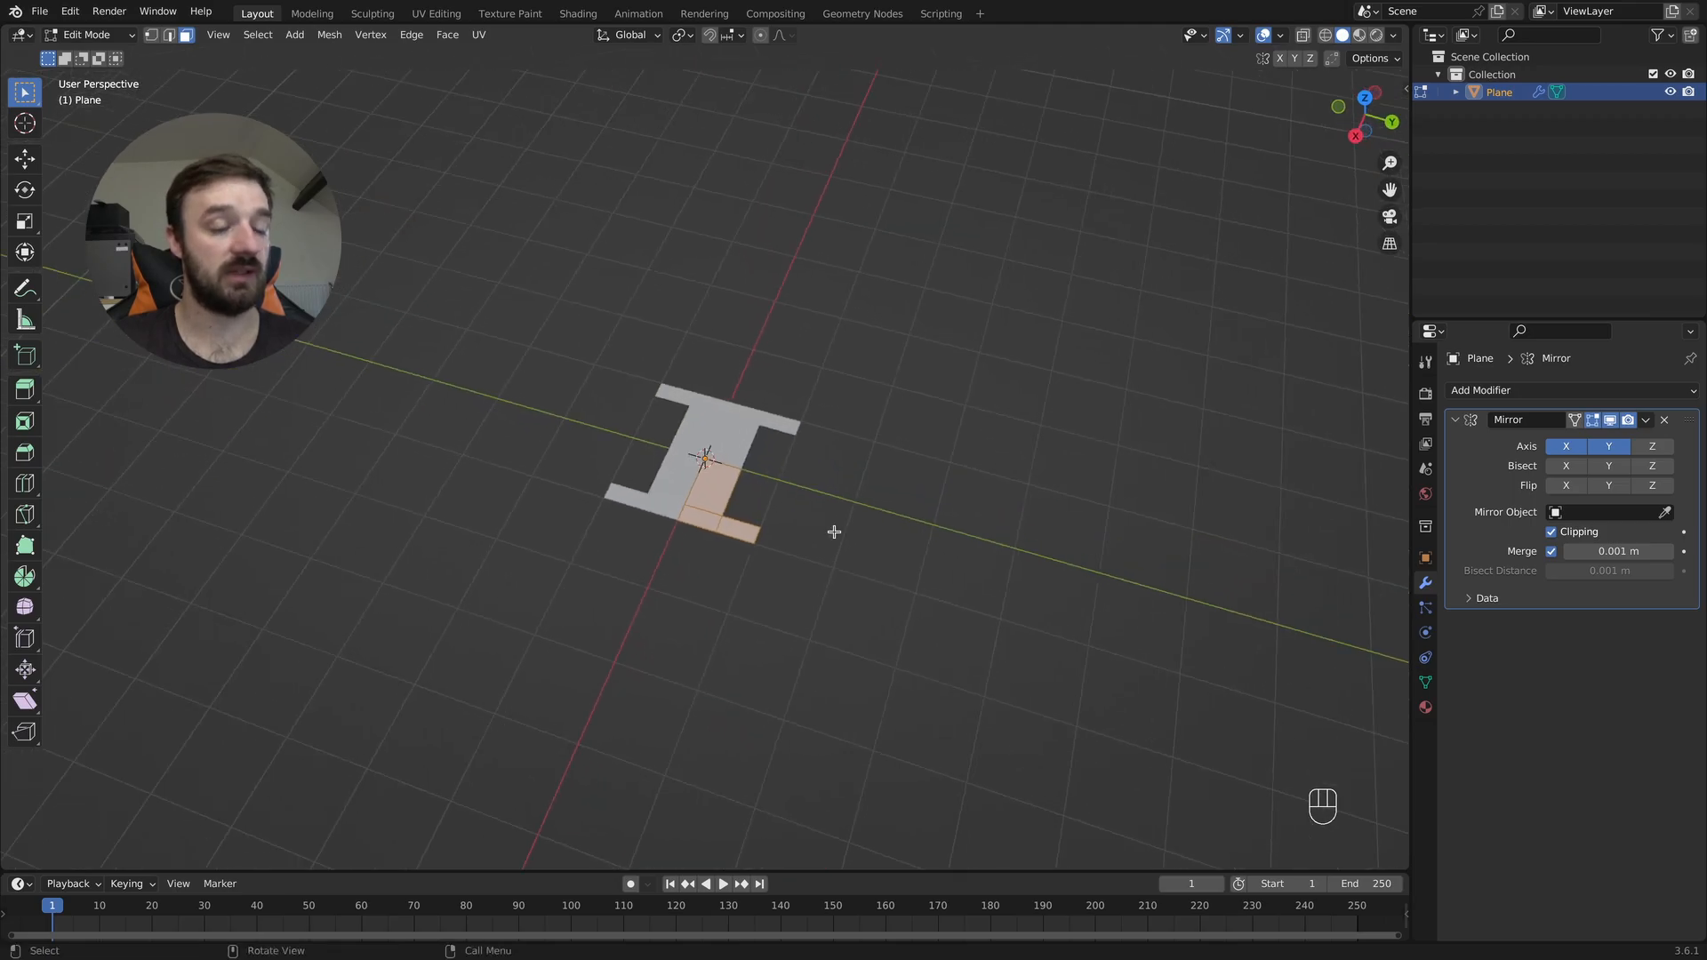
key(e)
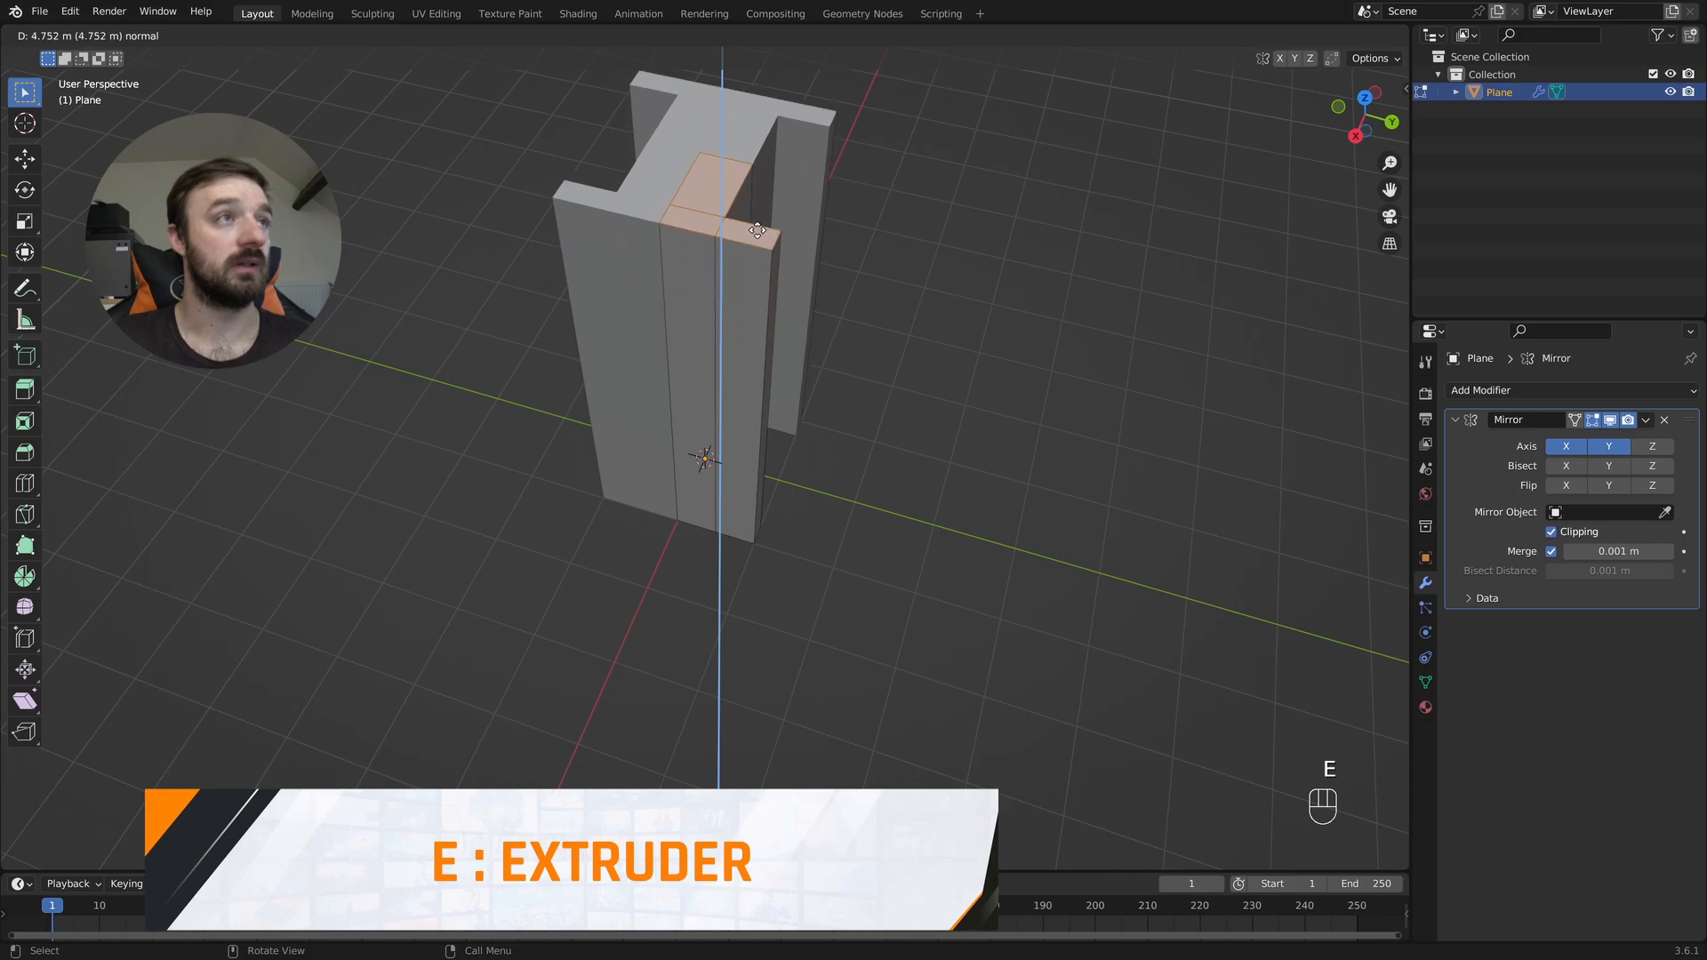
click(749, 384)
super+scroll(752, 386, down, 3)
middle_drag(752, 386, 752, 385)
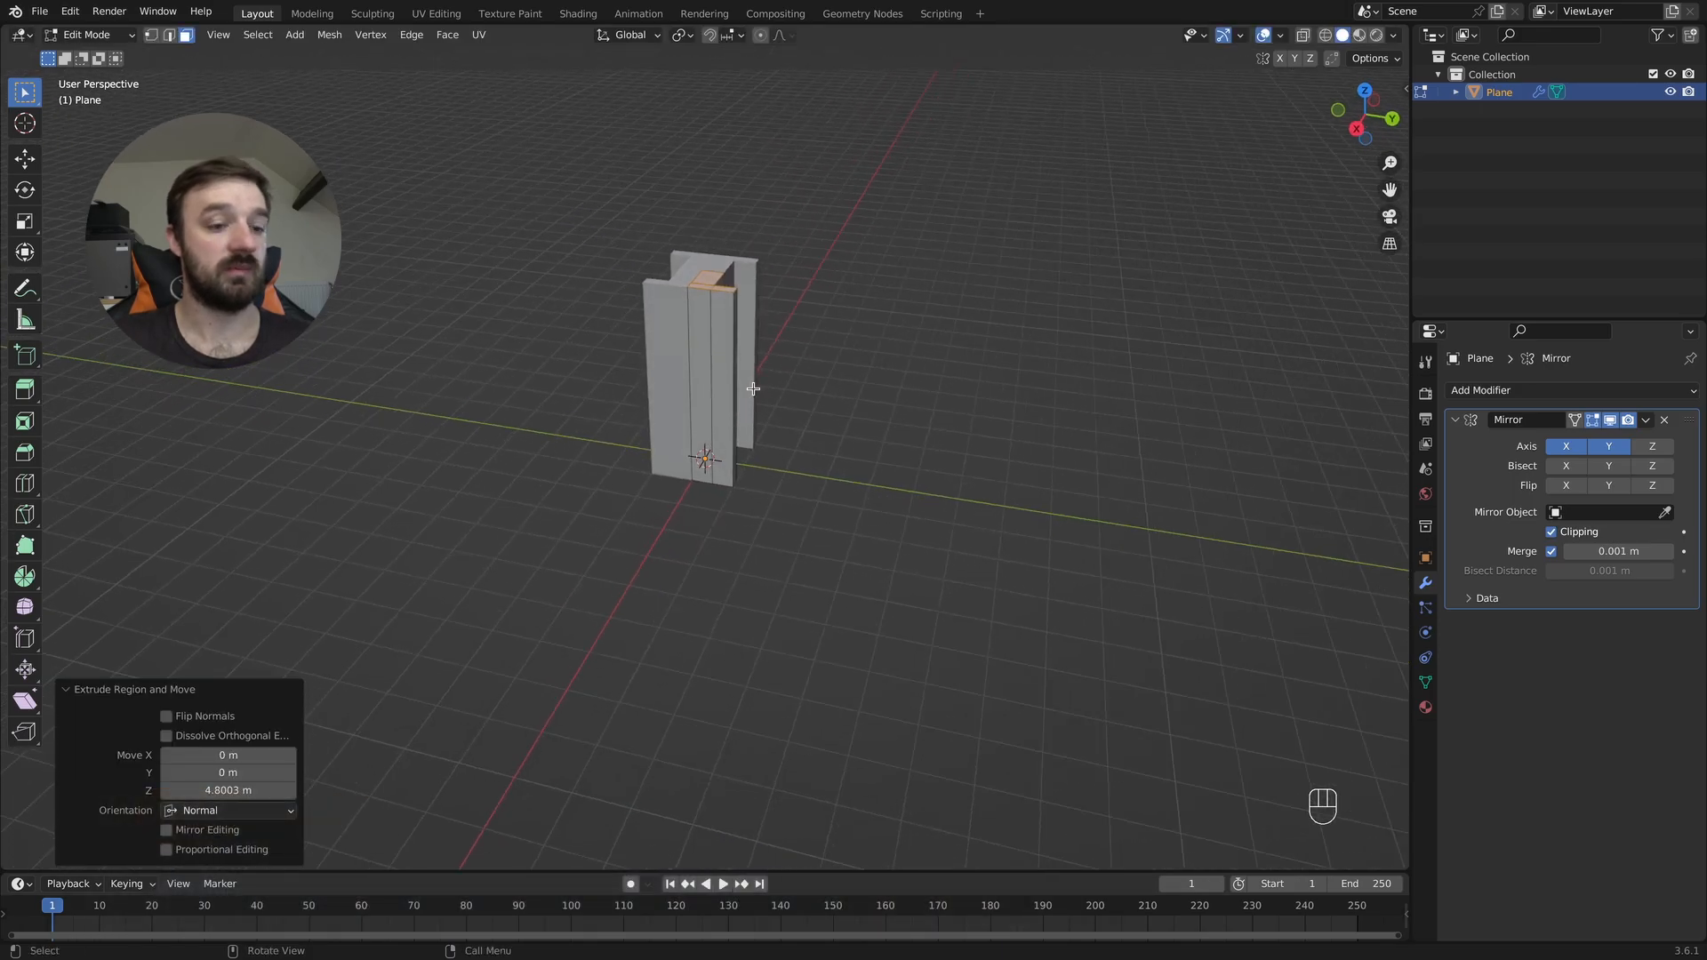
- Raise the beam's top faces along Z by about 4.38 m, and extend them slightly further in a second move
key(g)
key(z)
click(743, 169)
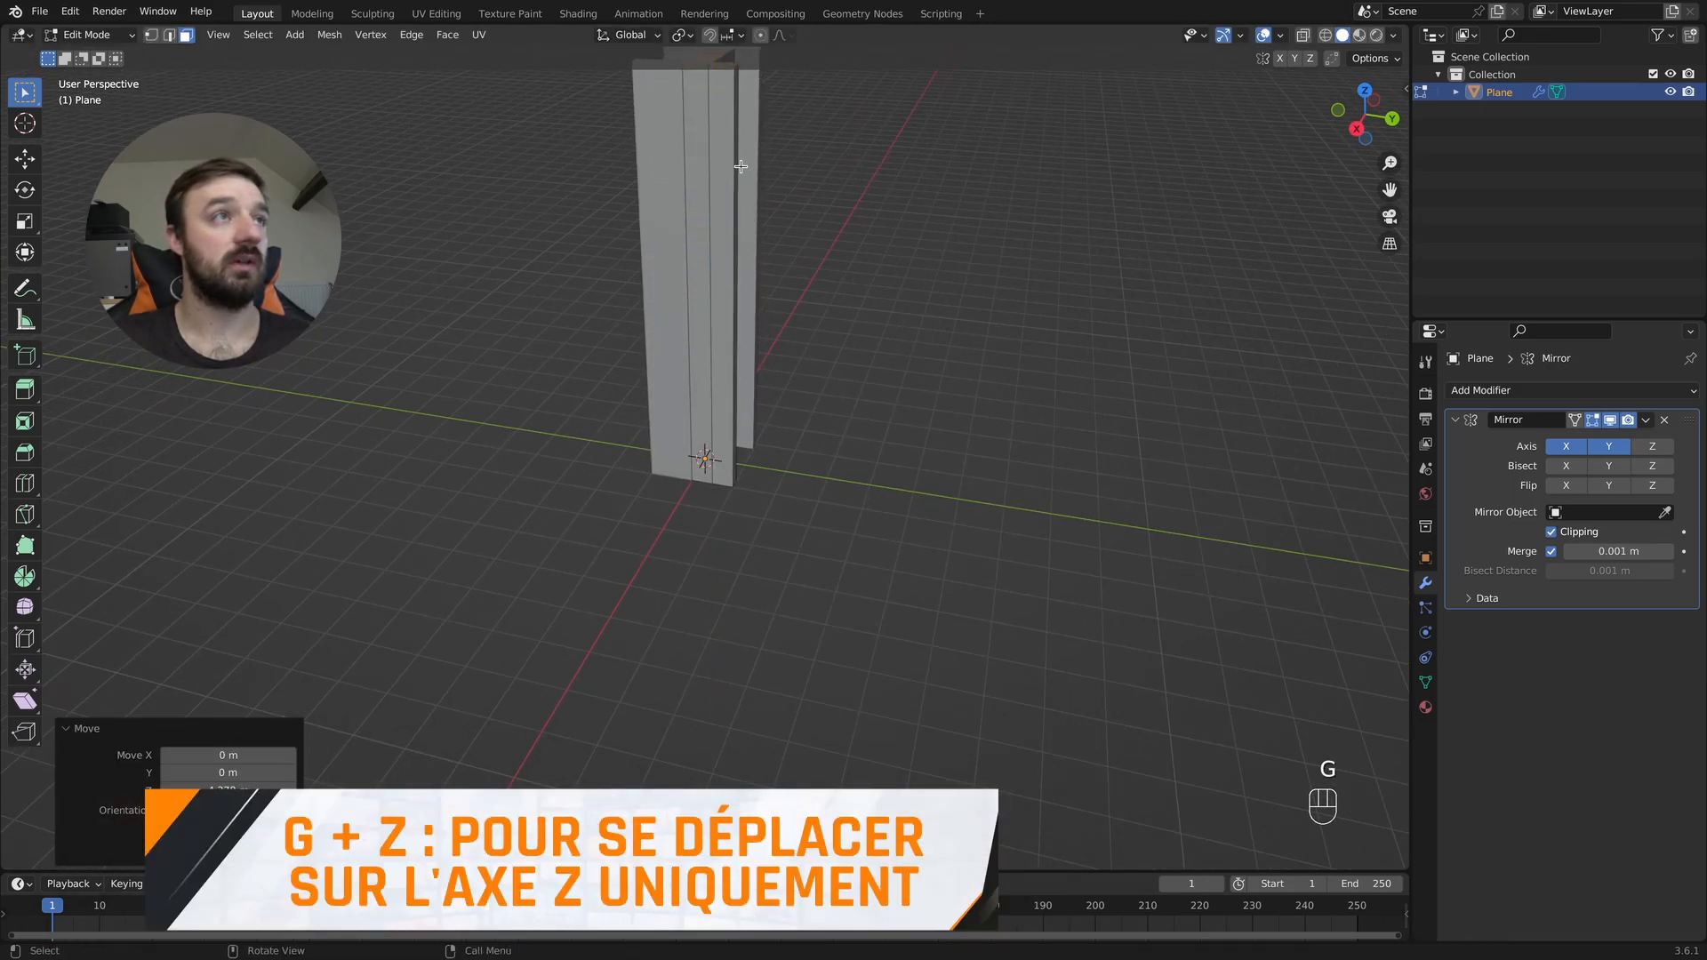
shift+middle_drag(743, 168, 741, 229)
key(g)
key(g)
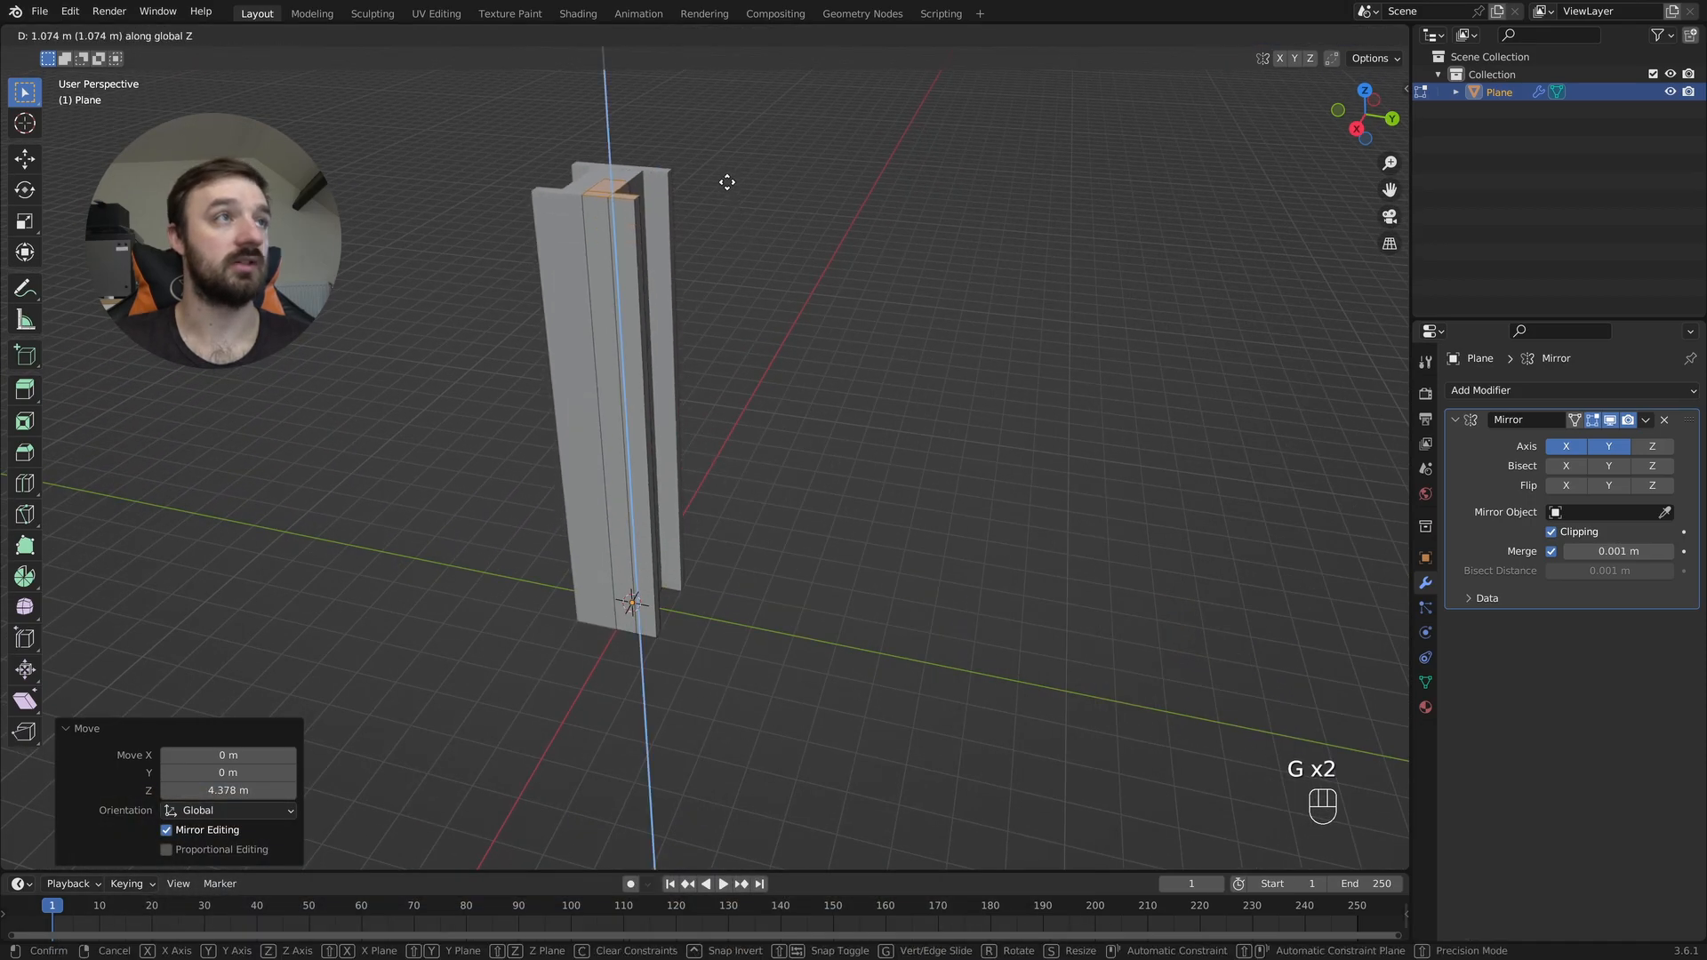
click(713, 140)
- Bevel the vertical inner corner edge between the beam's web and flange with 2 segments and a width of about 0.147 m
key(2)
shift+scroll(713, 139, left, 5)
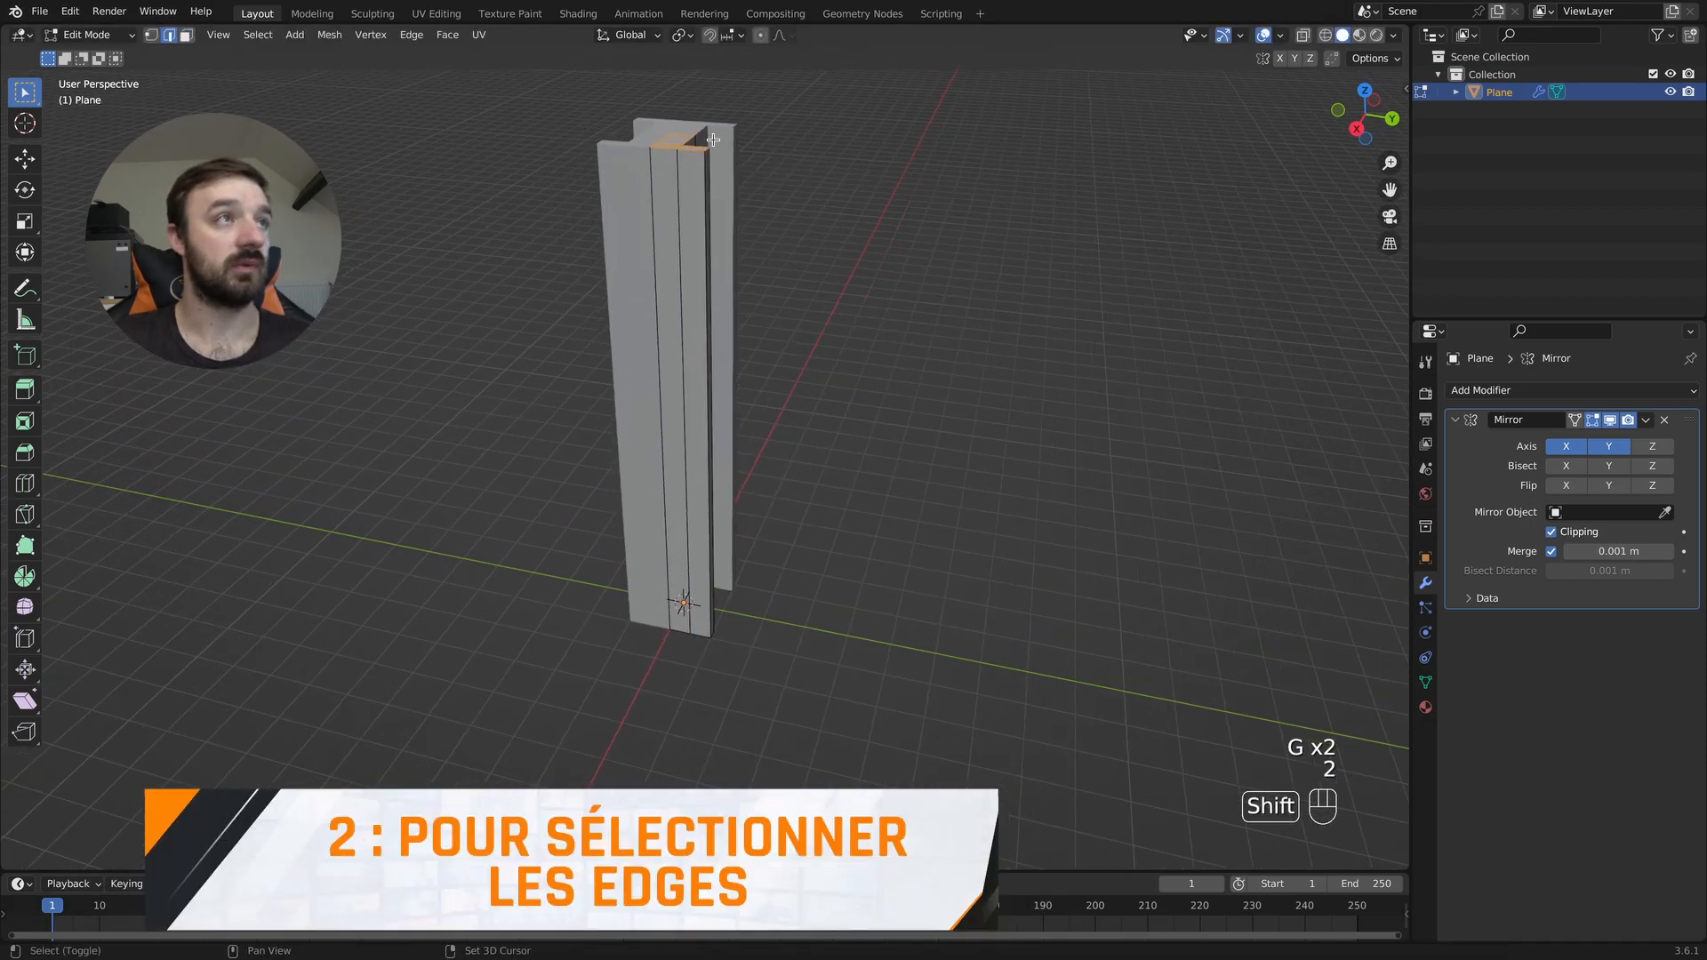
scroll(713, 139, right, 5)
scroll(713, 140, right, 10)
shift+scroll(713, 140, left, 5)
click(714, 193)
super+scroll(723, 191, up, 4)
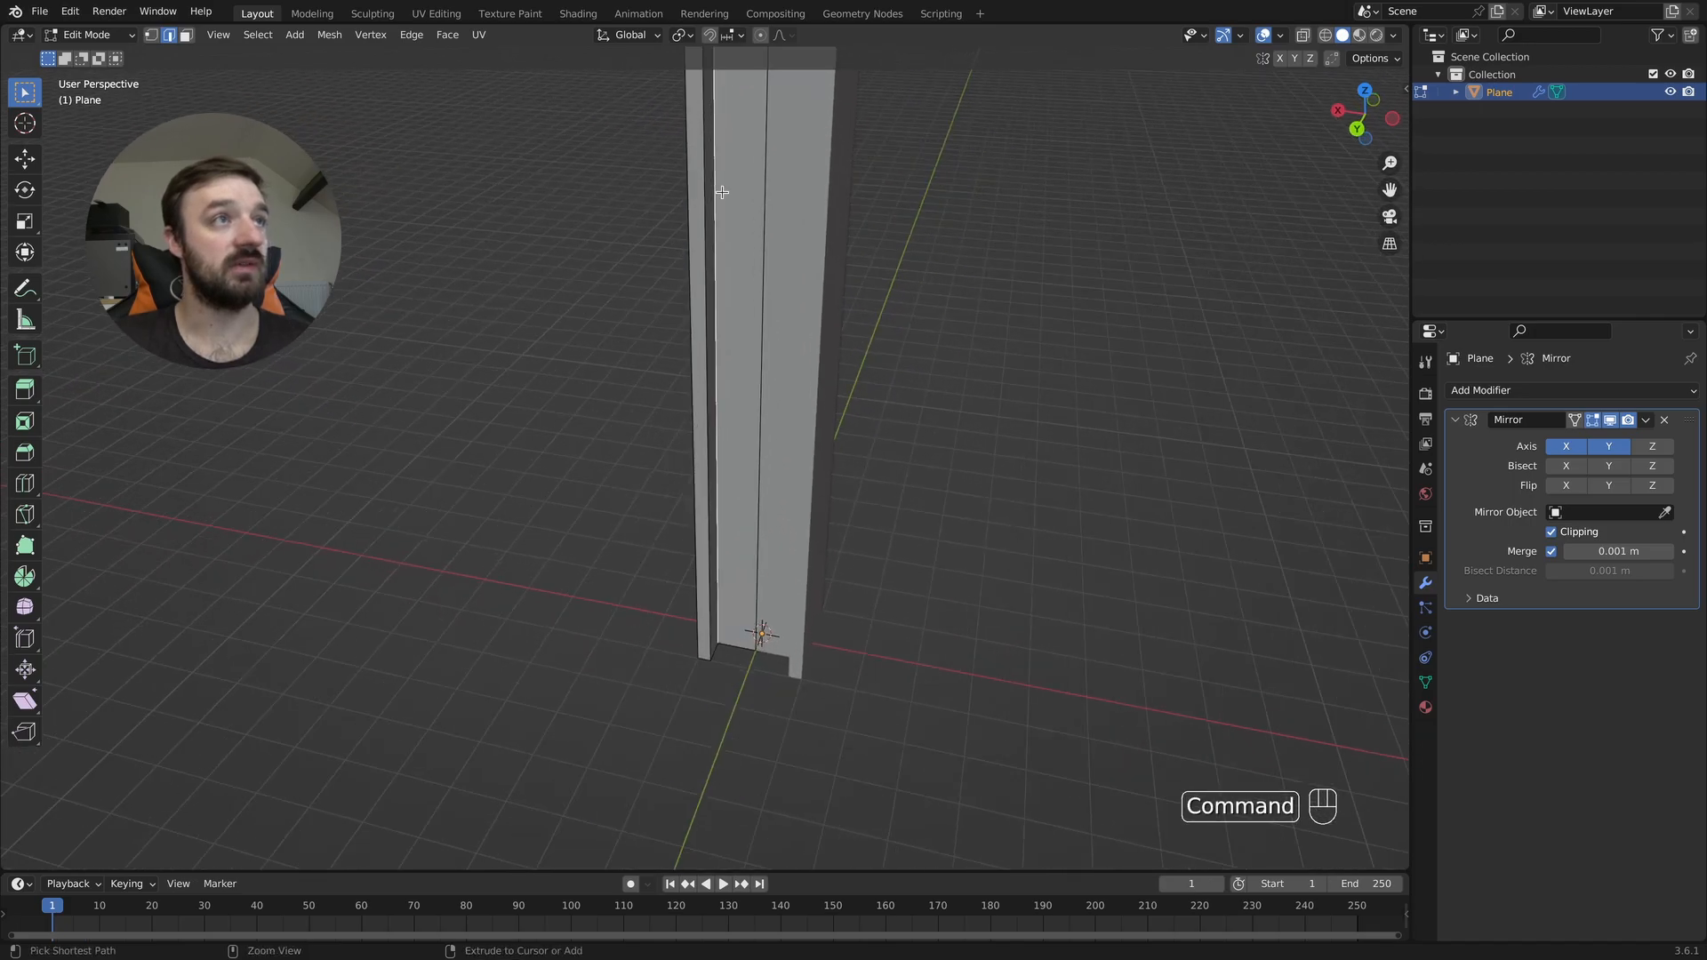
shift+scroll(725, 193, up, 5)
shift+scroll(729, 311, up, 2)
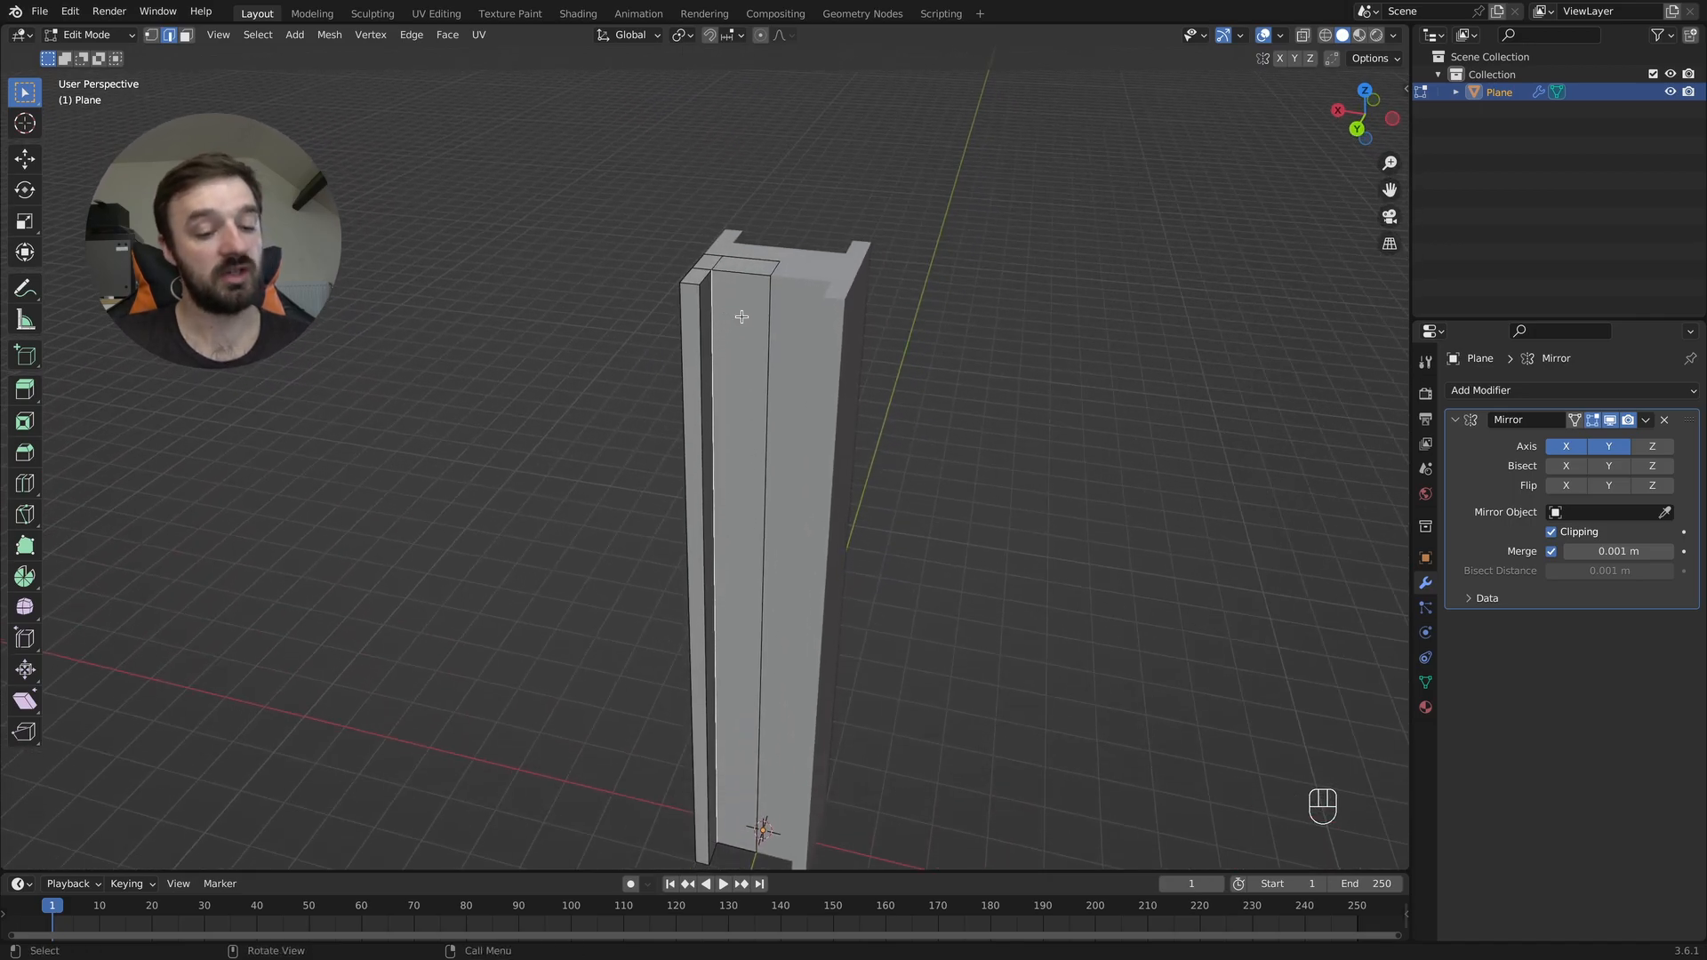
key(super+b)
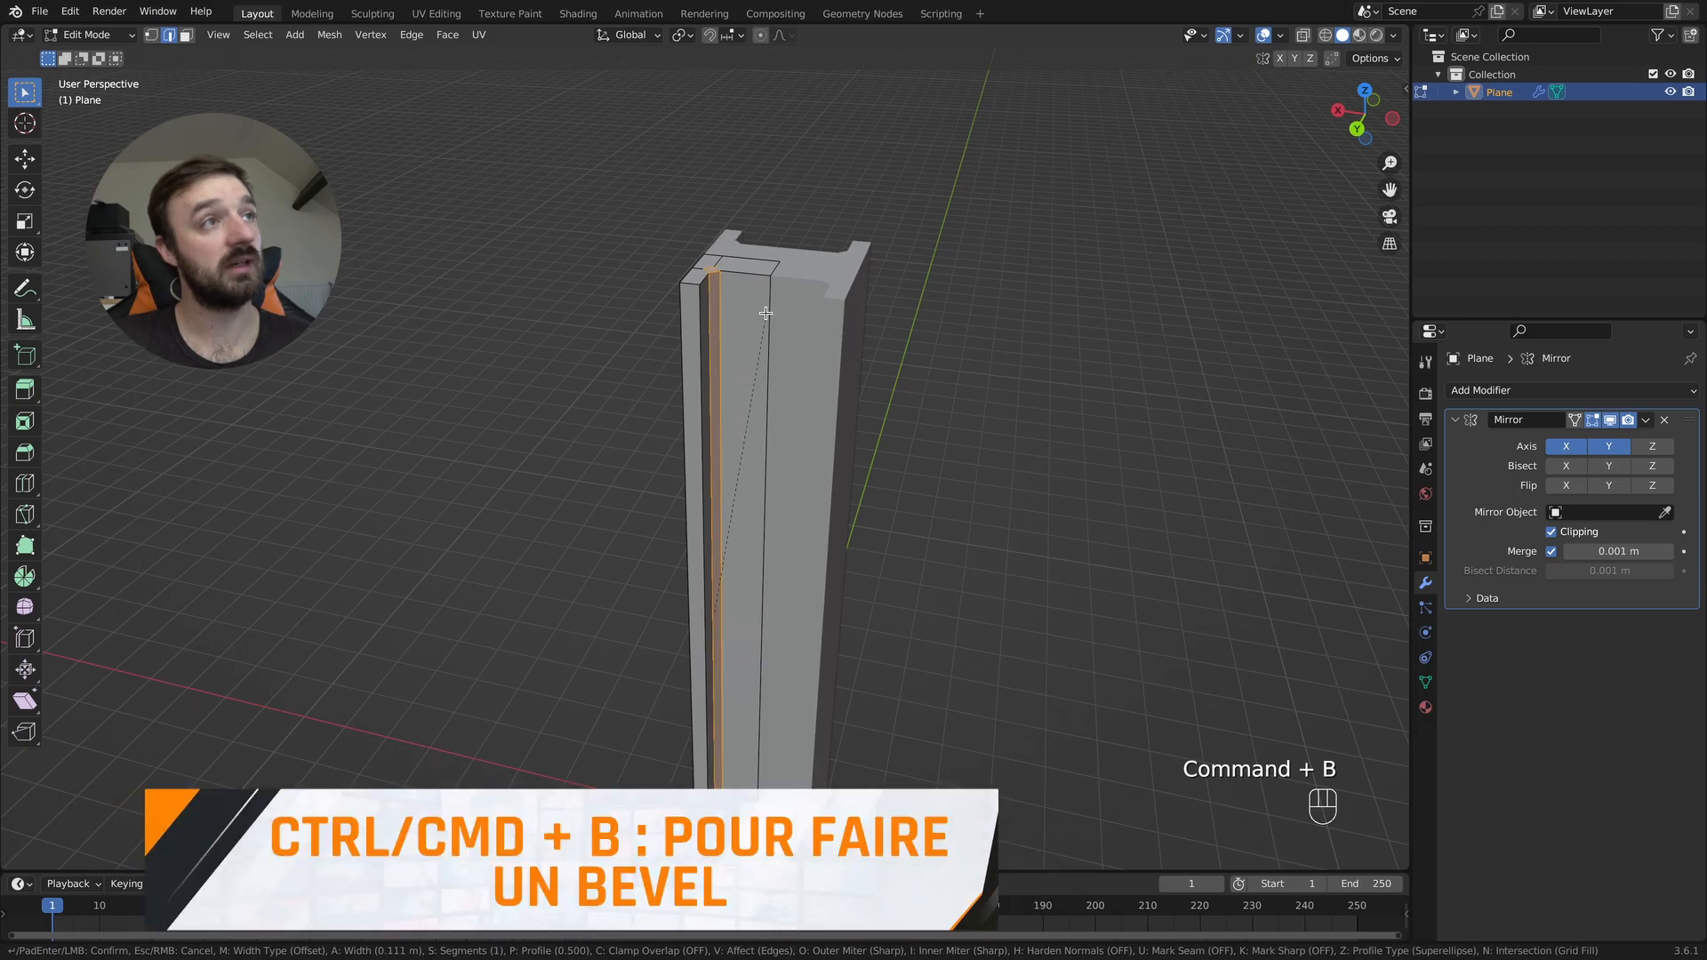
scroll(768, 312, up, 1)
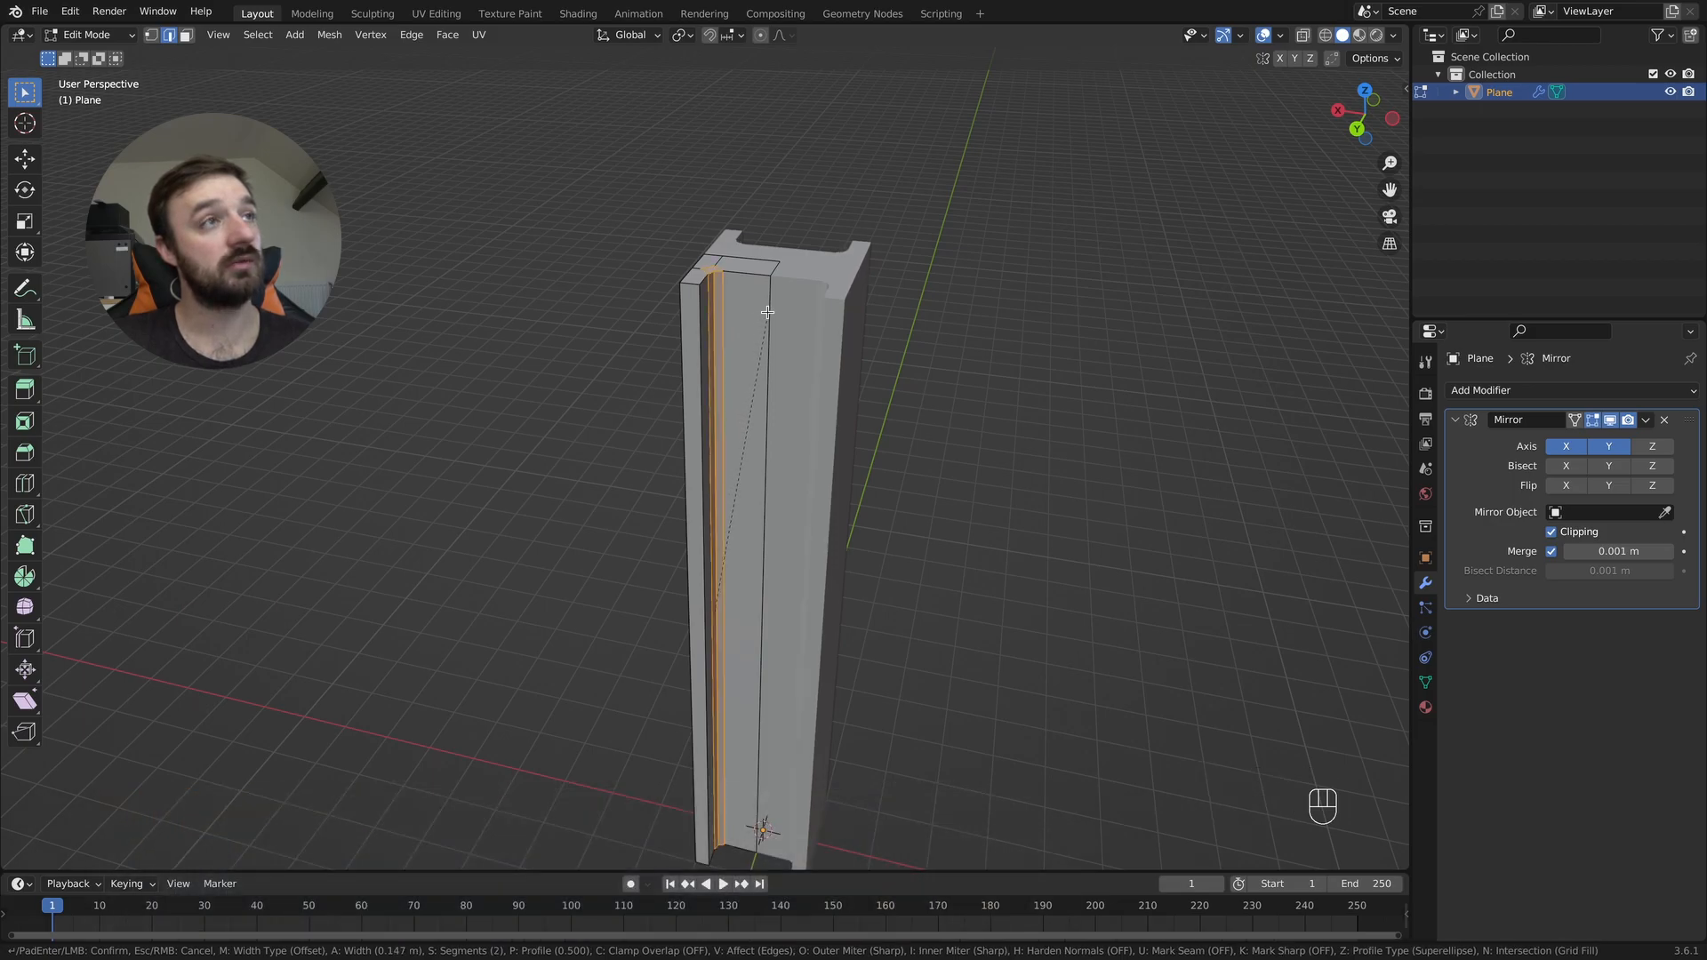
click(767, 312)
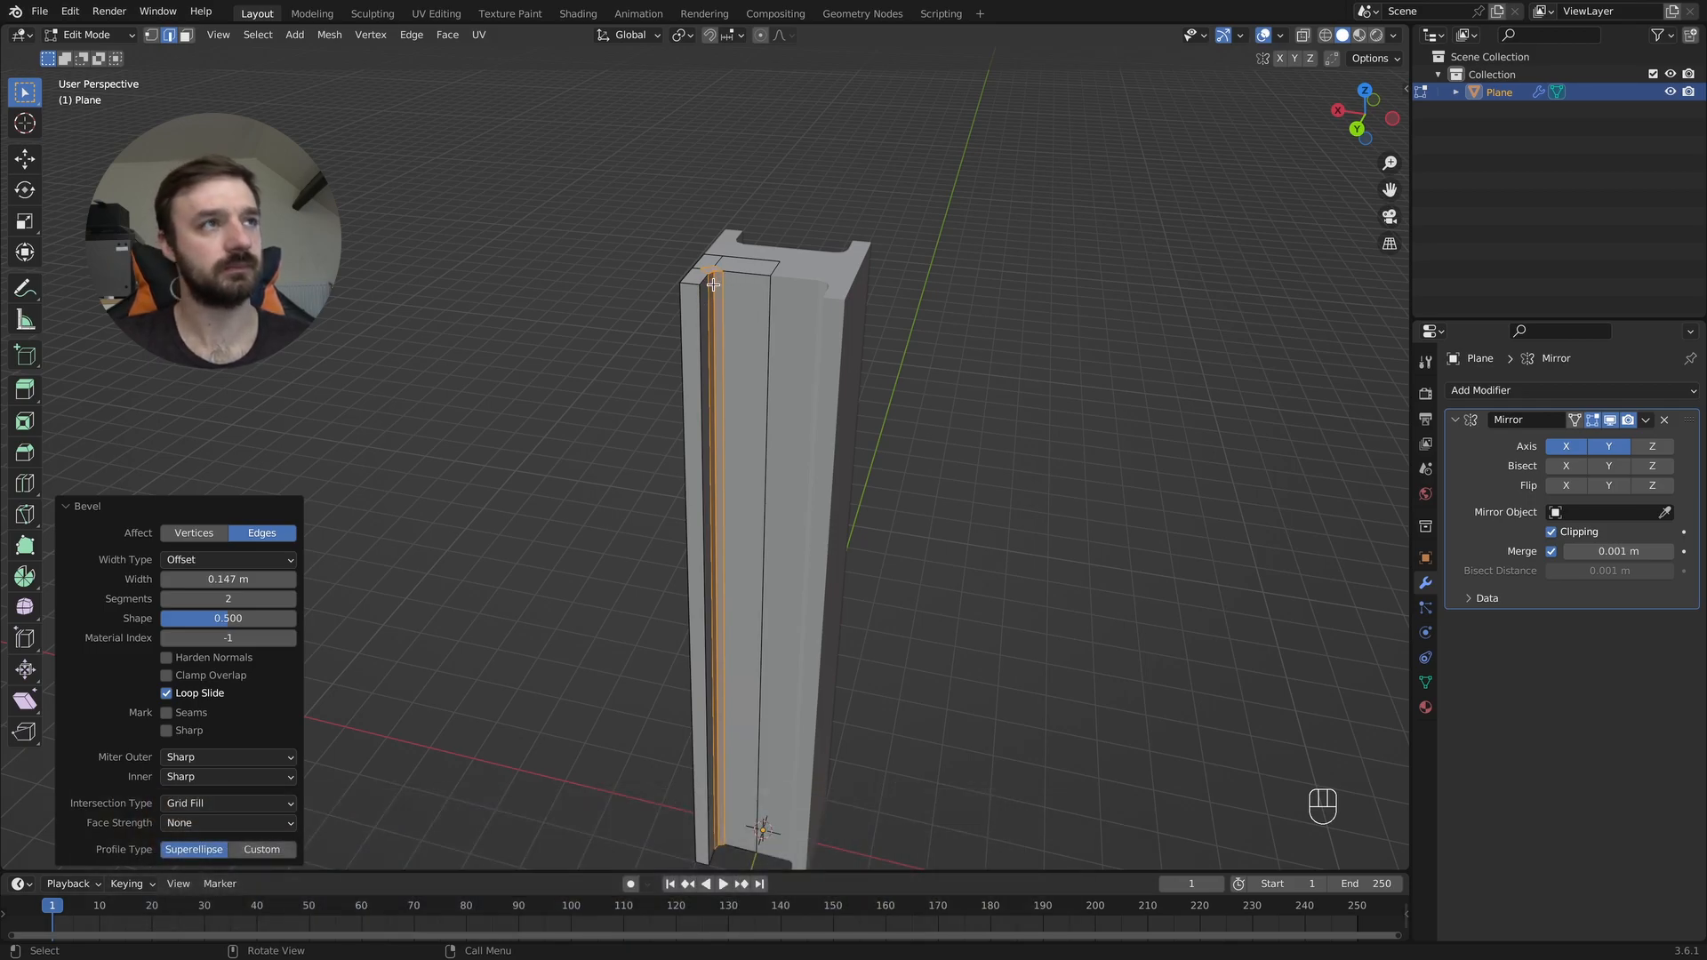
- Return to Object Mode and add a Bevel modifier to the beam with an amount of 0.02 m and 3 segments
key(Tab)
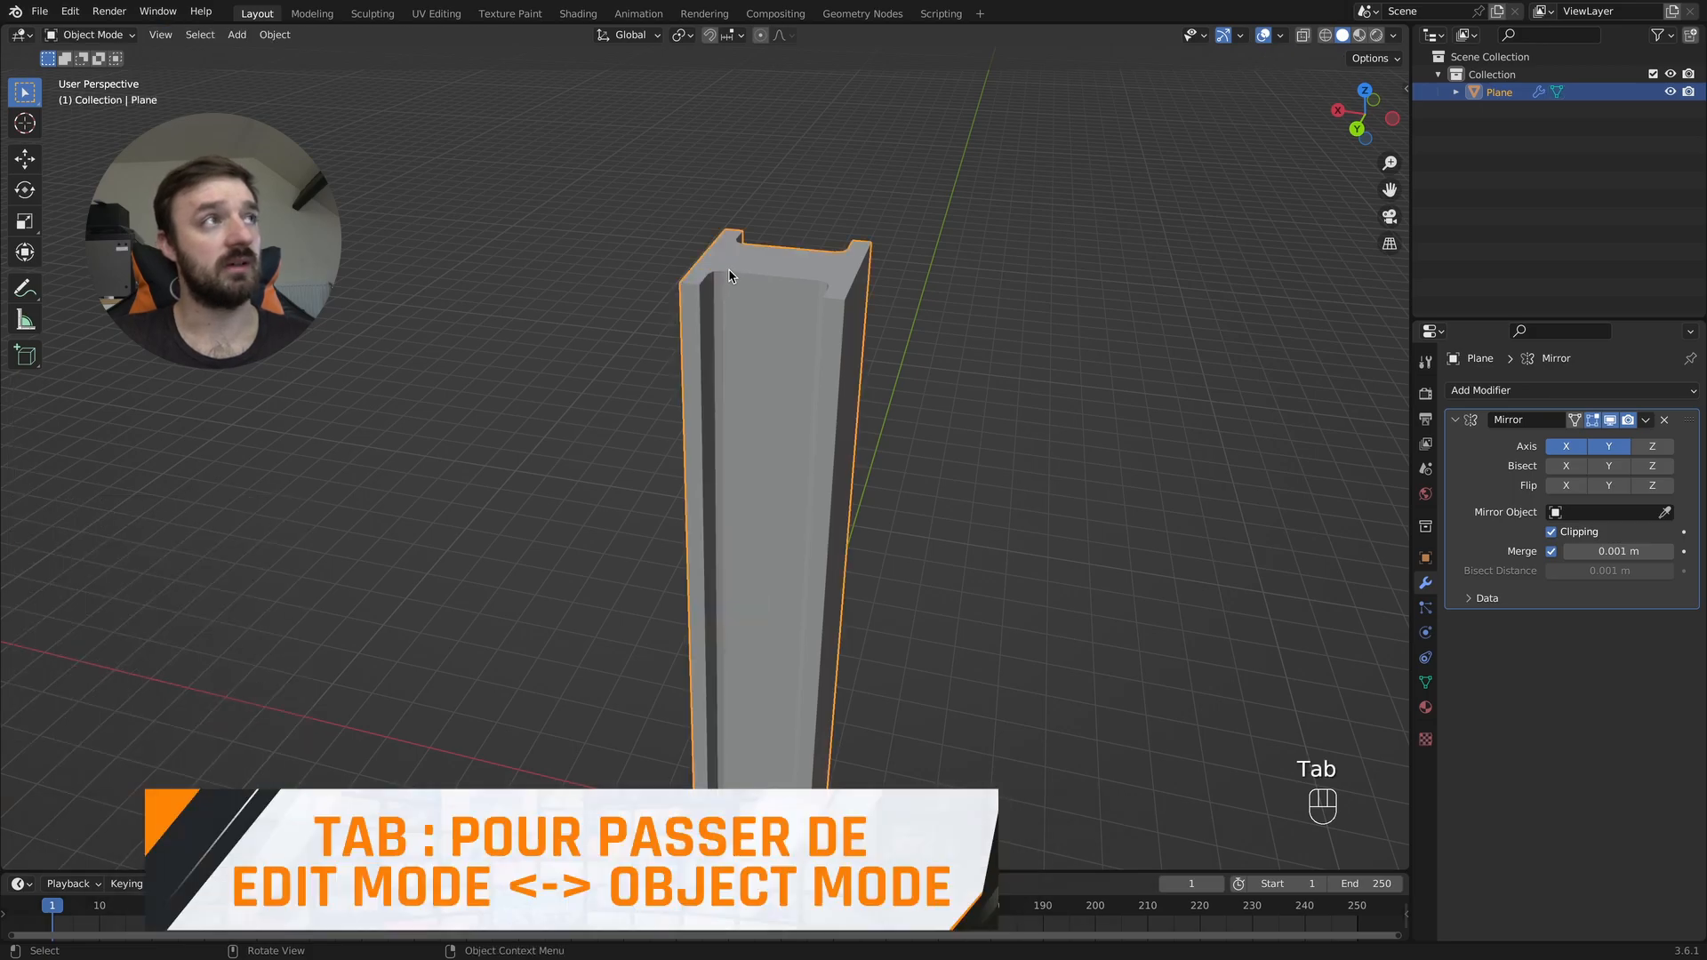
click(1527, 392)
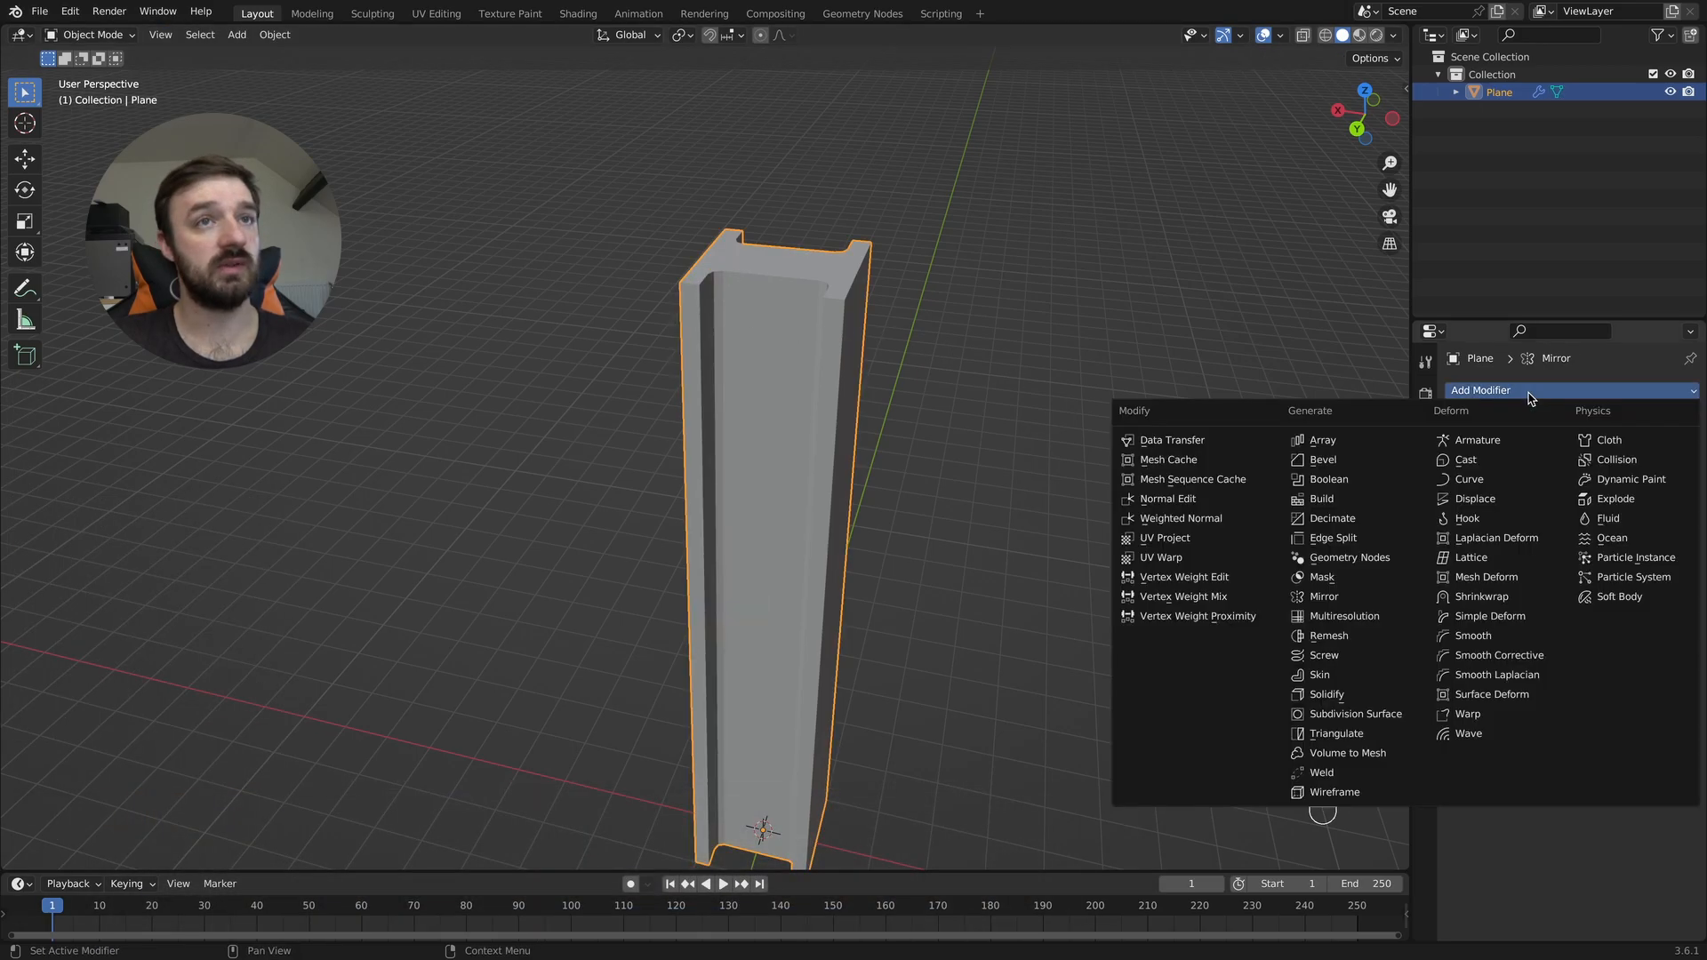
click(1374, 460)
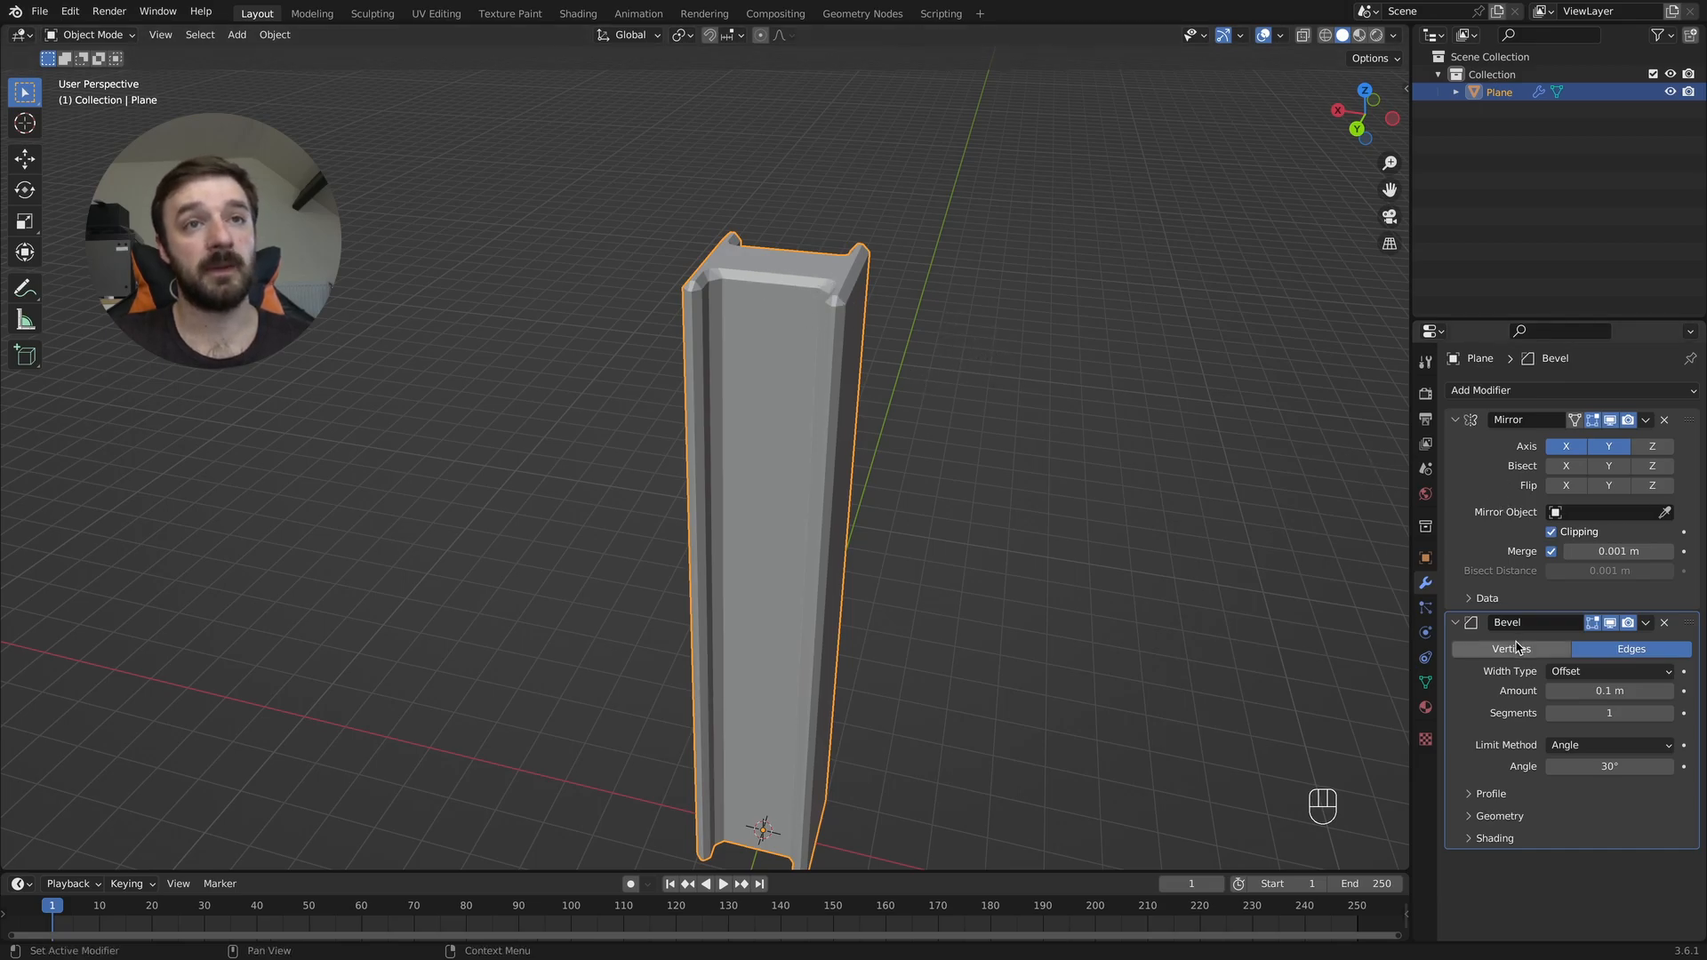
click(1576, 691)
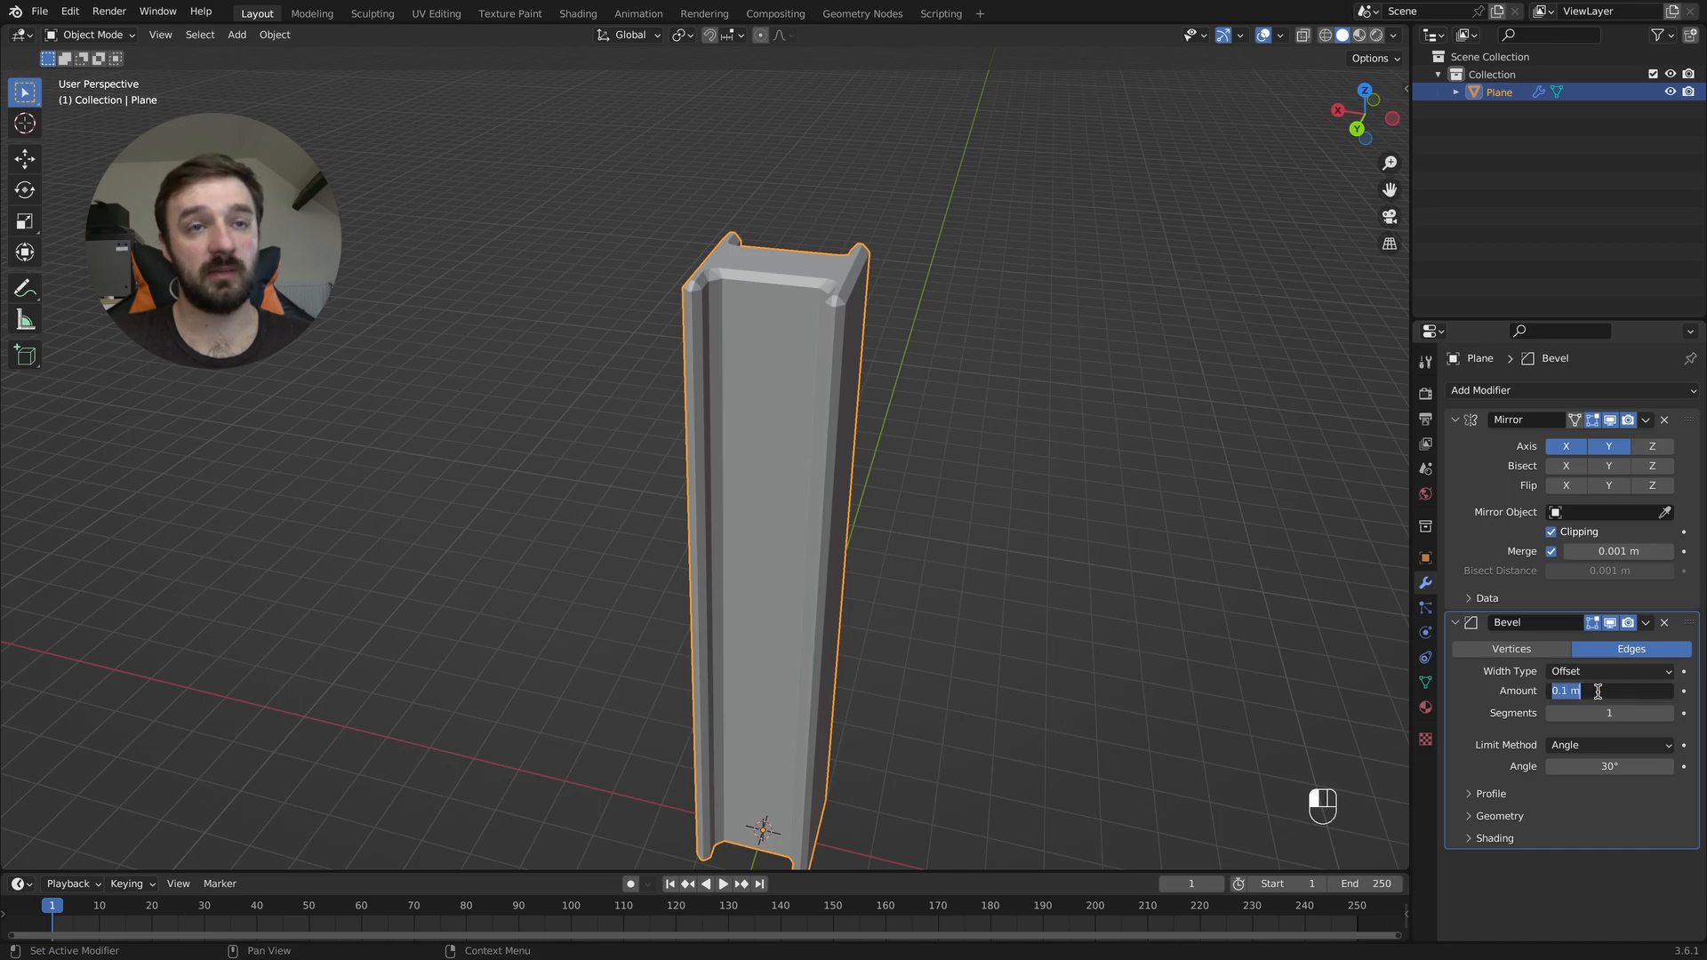
text(0.02)
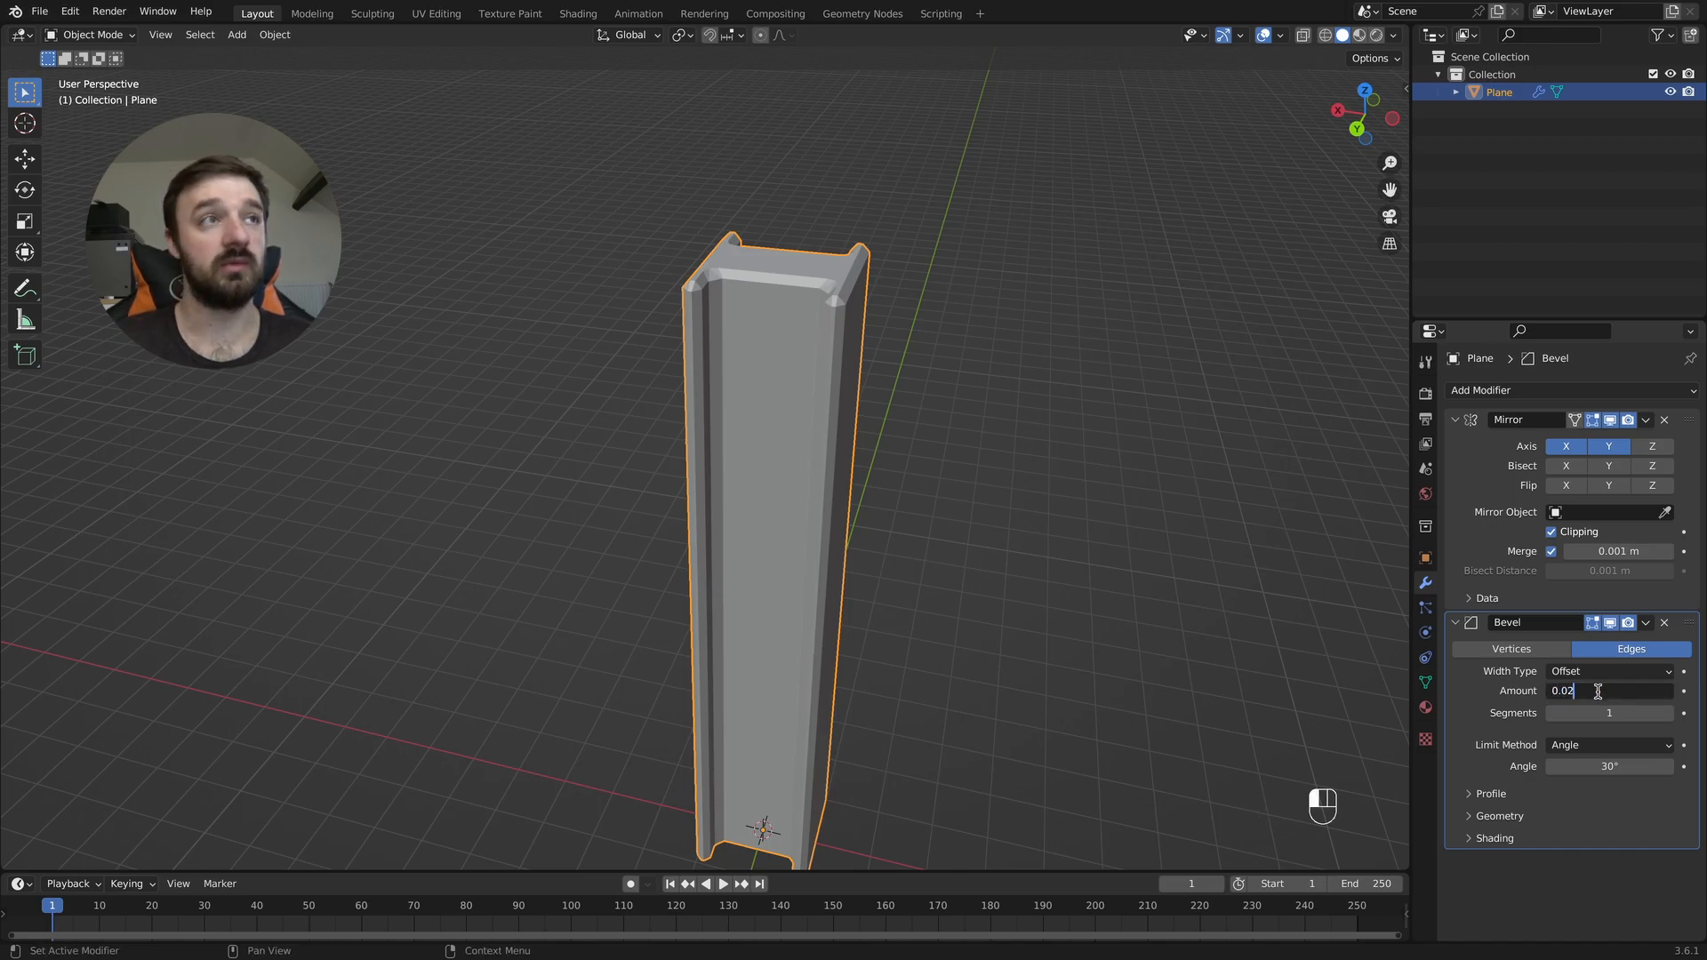
key(Return)
click(1669, 714)
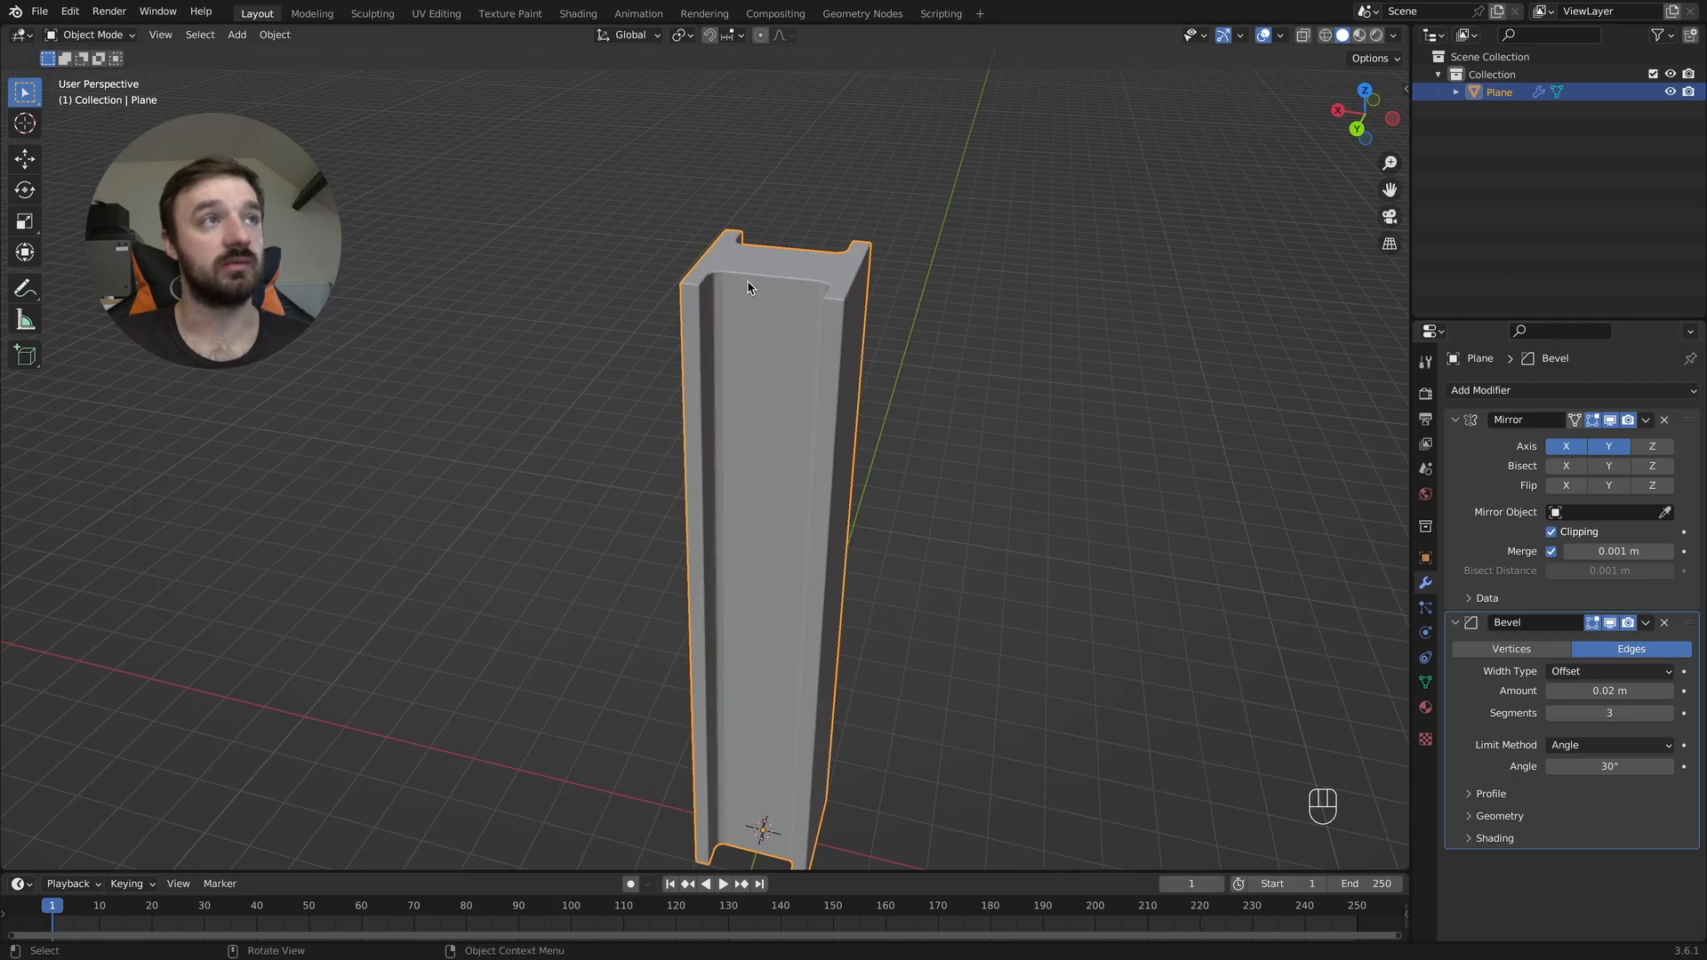
- Add a level 1 Subdivision Surface modifier to the beam and shade it smooth
scroll(747, 285, up, 2)
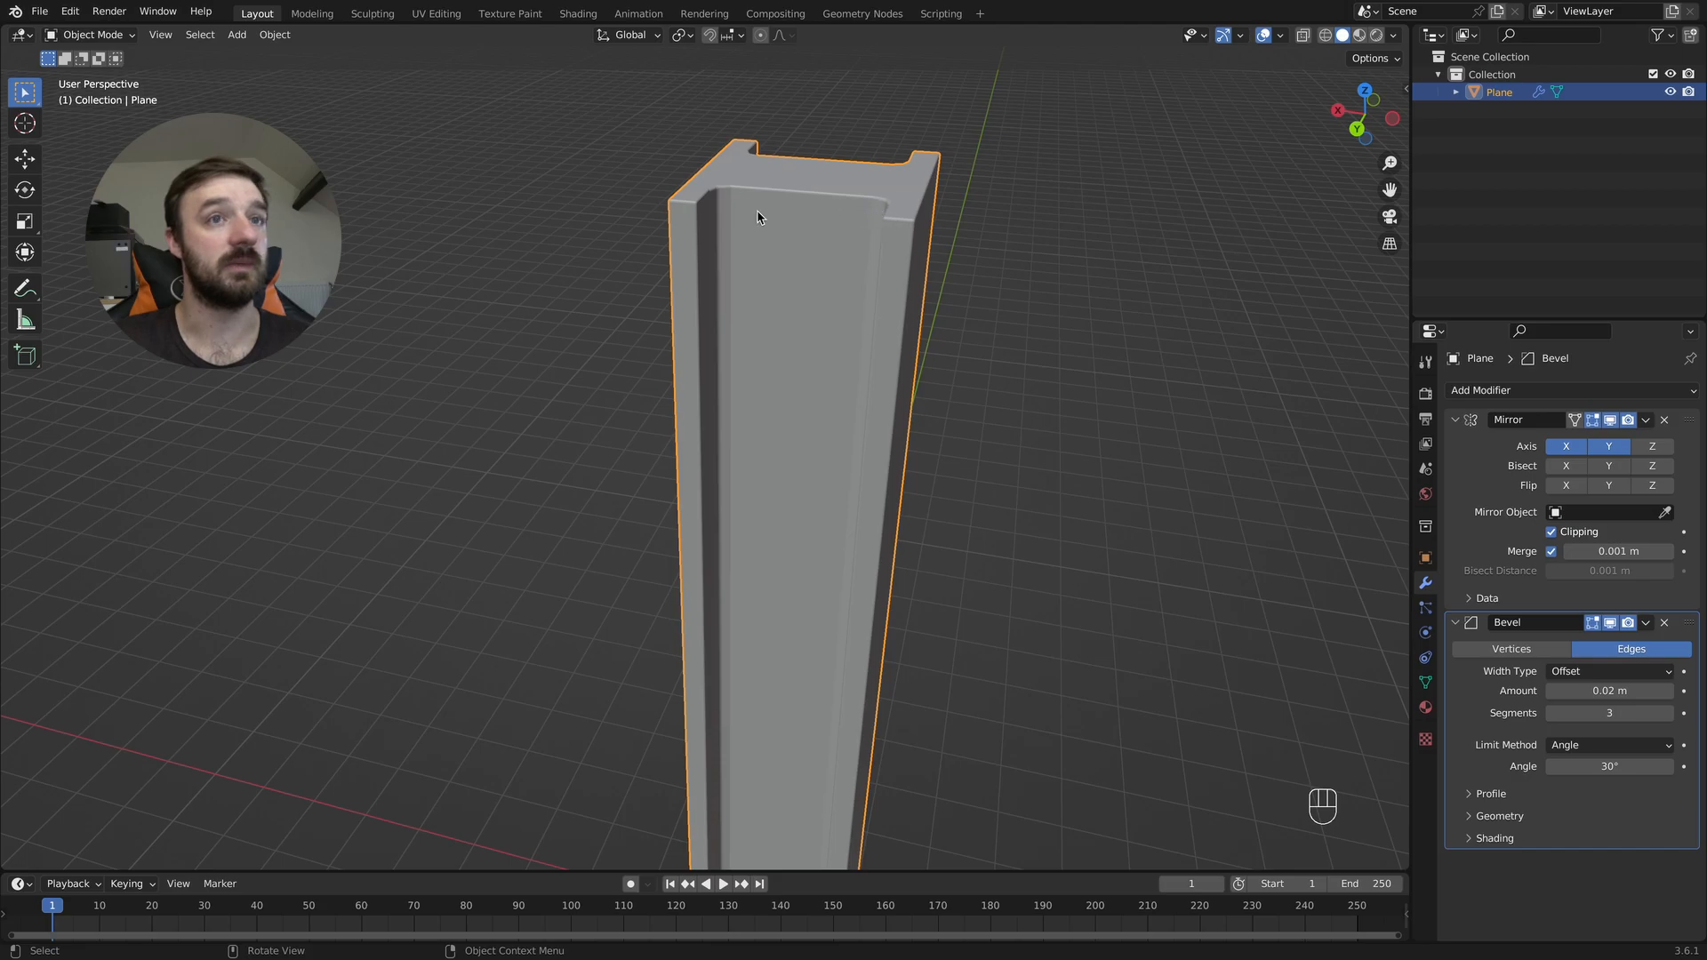
key(super+1)
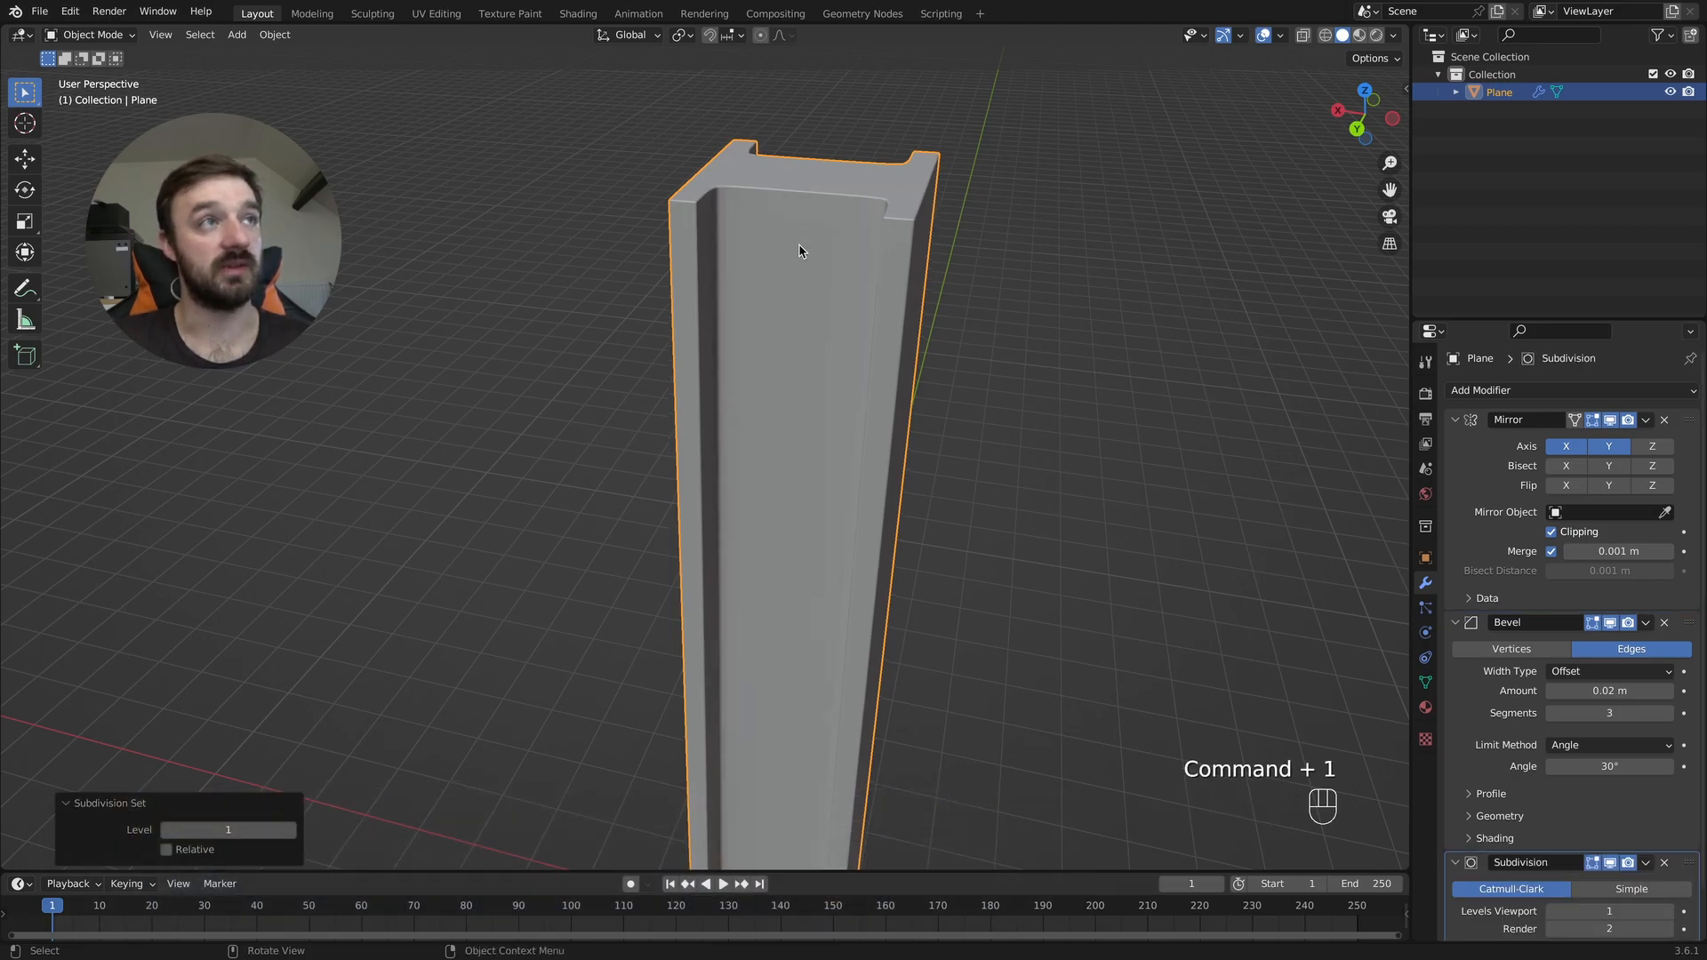
right_click(789, 222)
click(794, 223)
key(super)
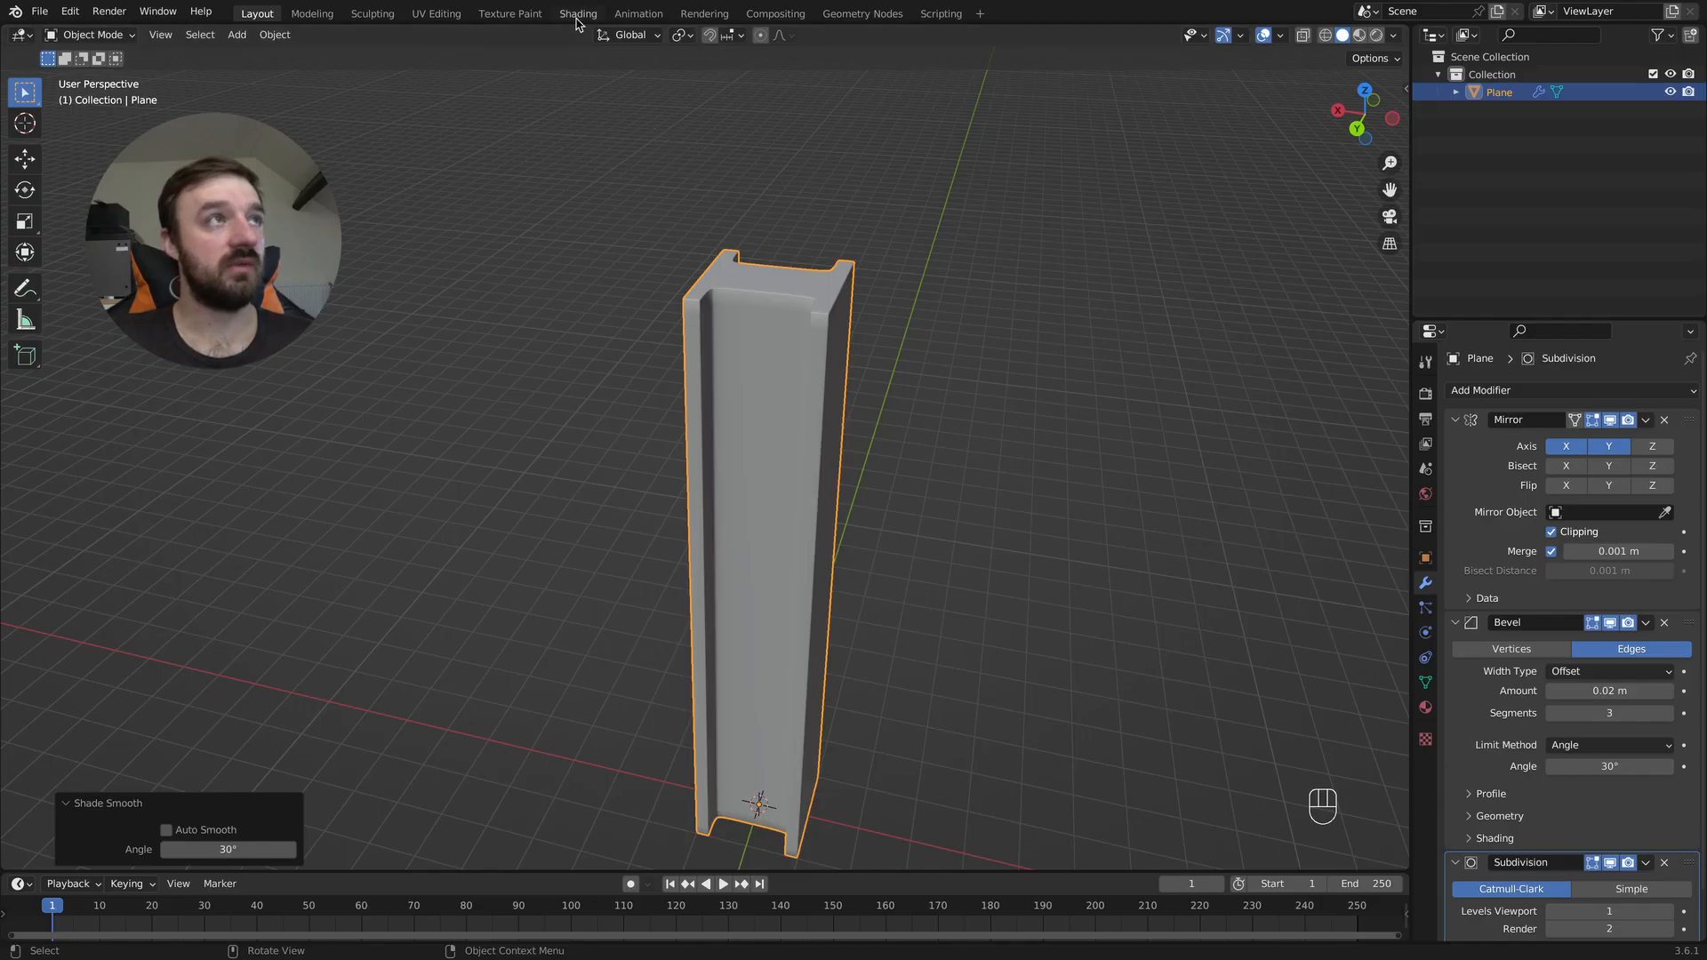
- Switch to the Shading workspace, create a new material for the beam and set its Metallic value to 1.000
click(576, 14)
click(873, 557)
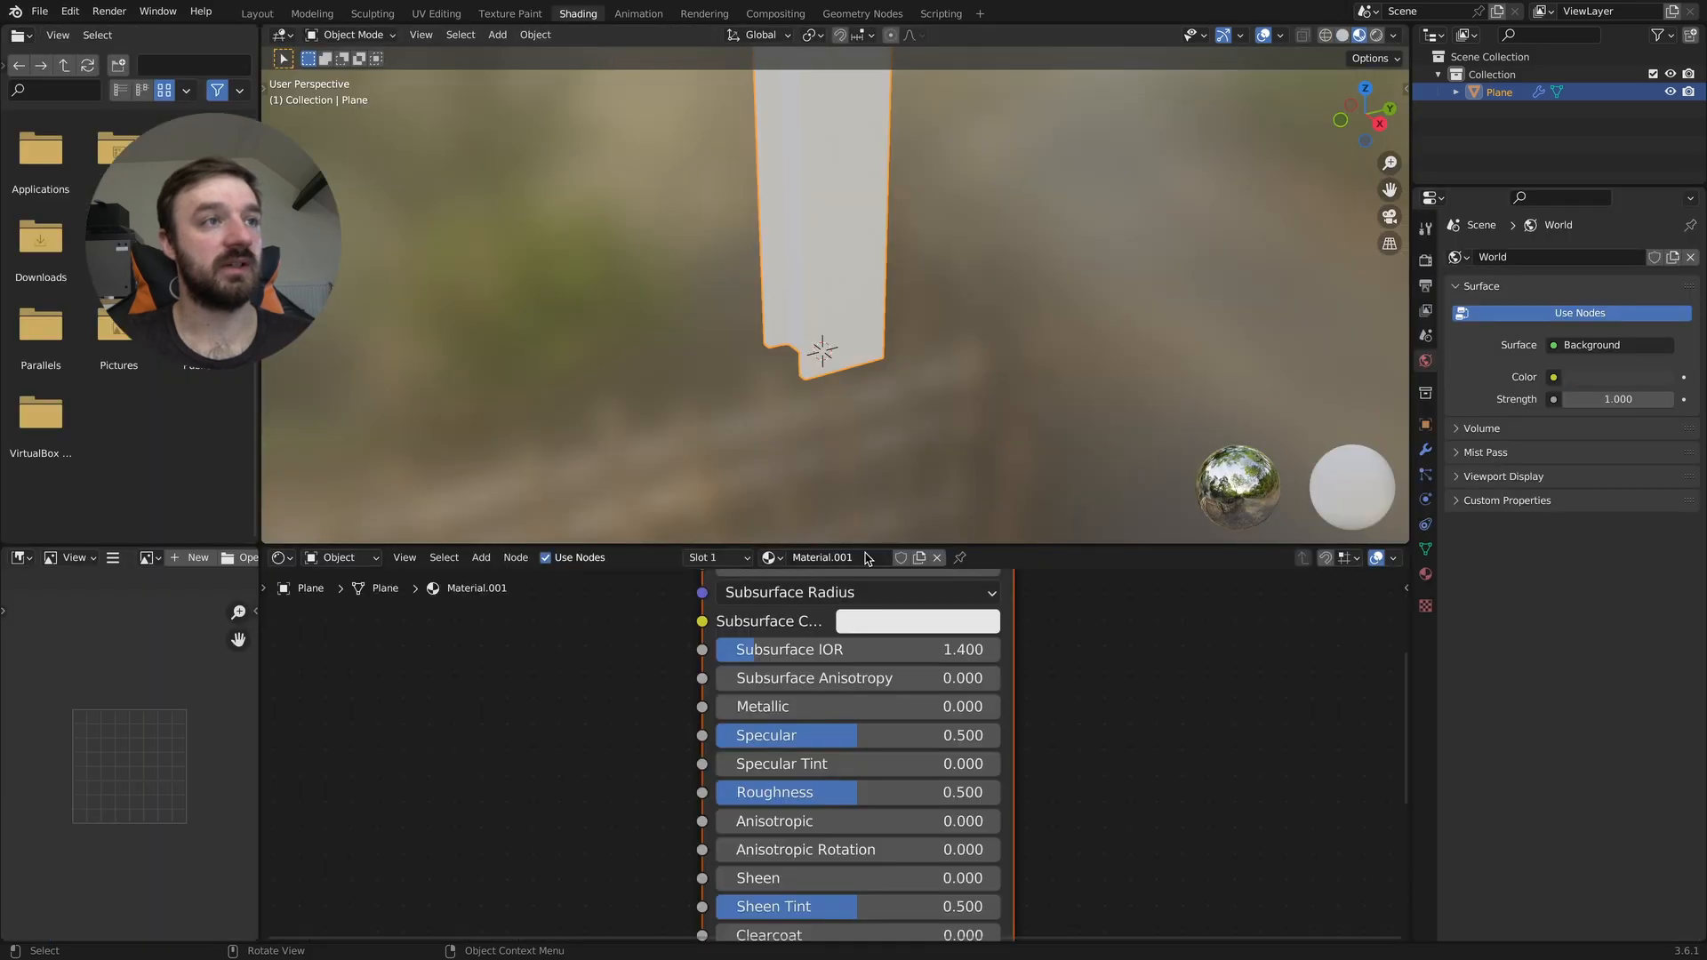
drag(738, 711, 1002, 711)
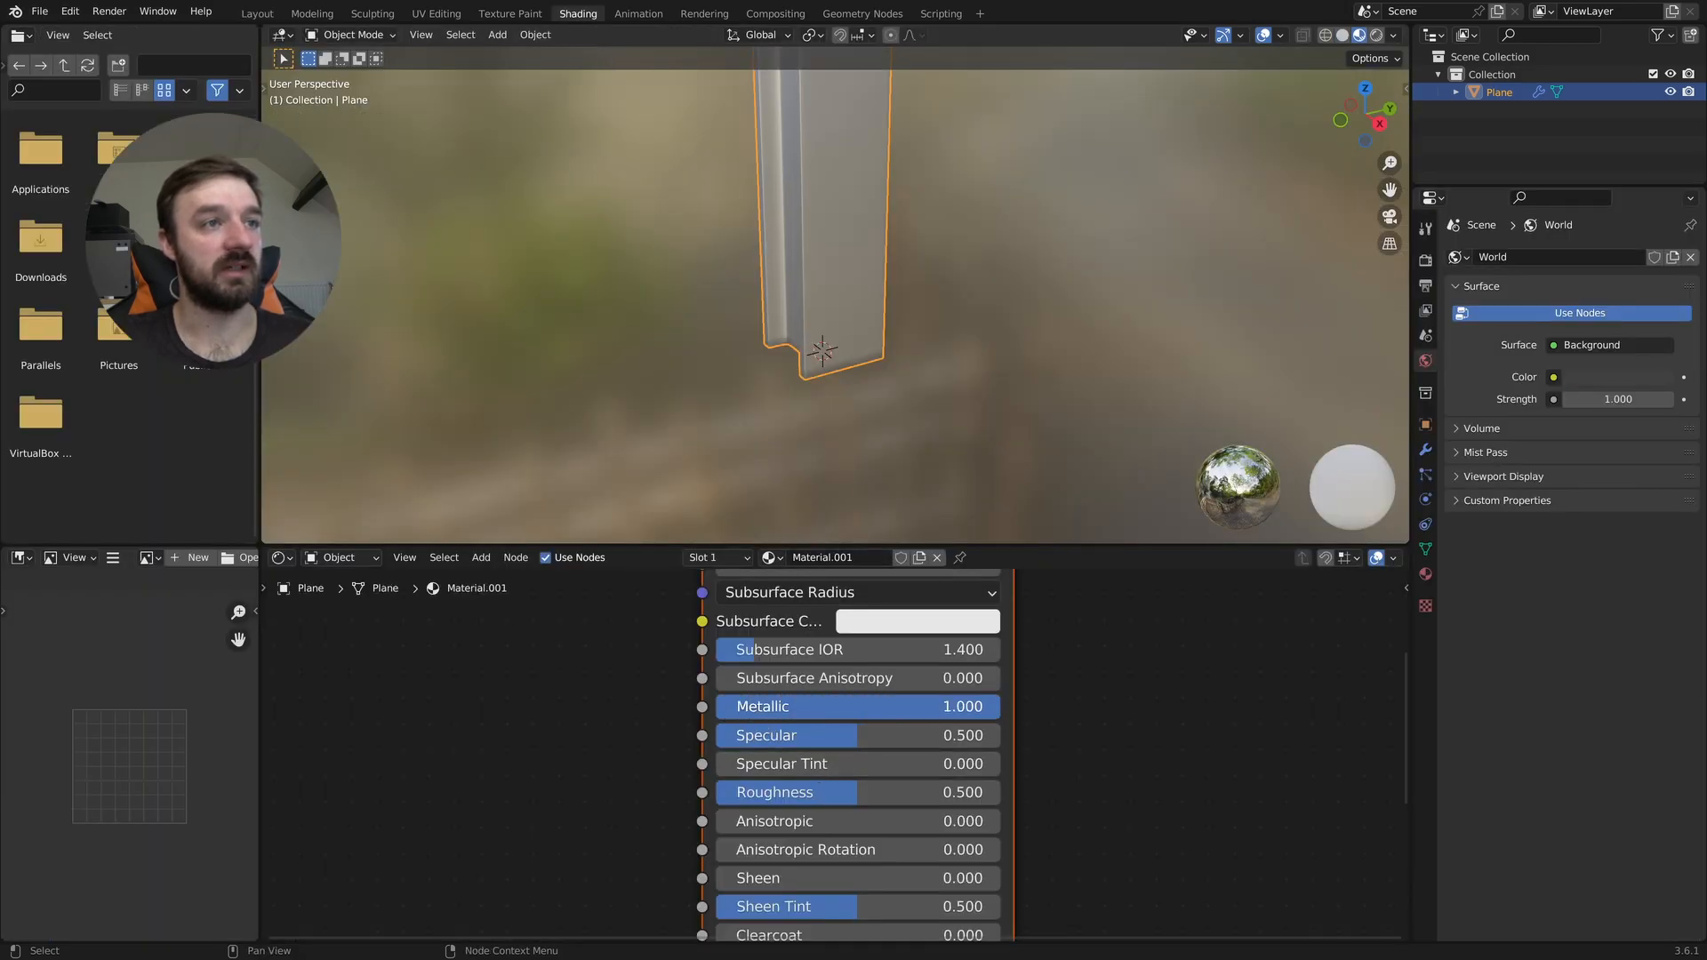
- Add a Noise Texture node and connect its Fac output to the Base Color of the Principled BSDF
scroll(846, 221, down, 5)
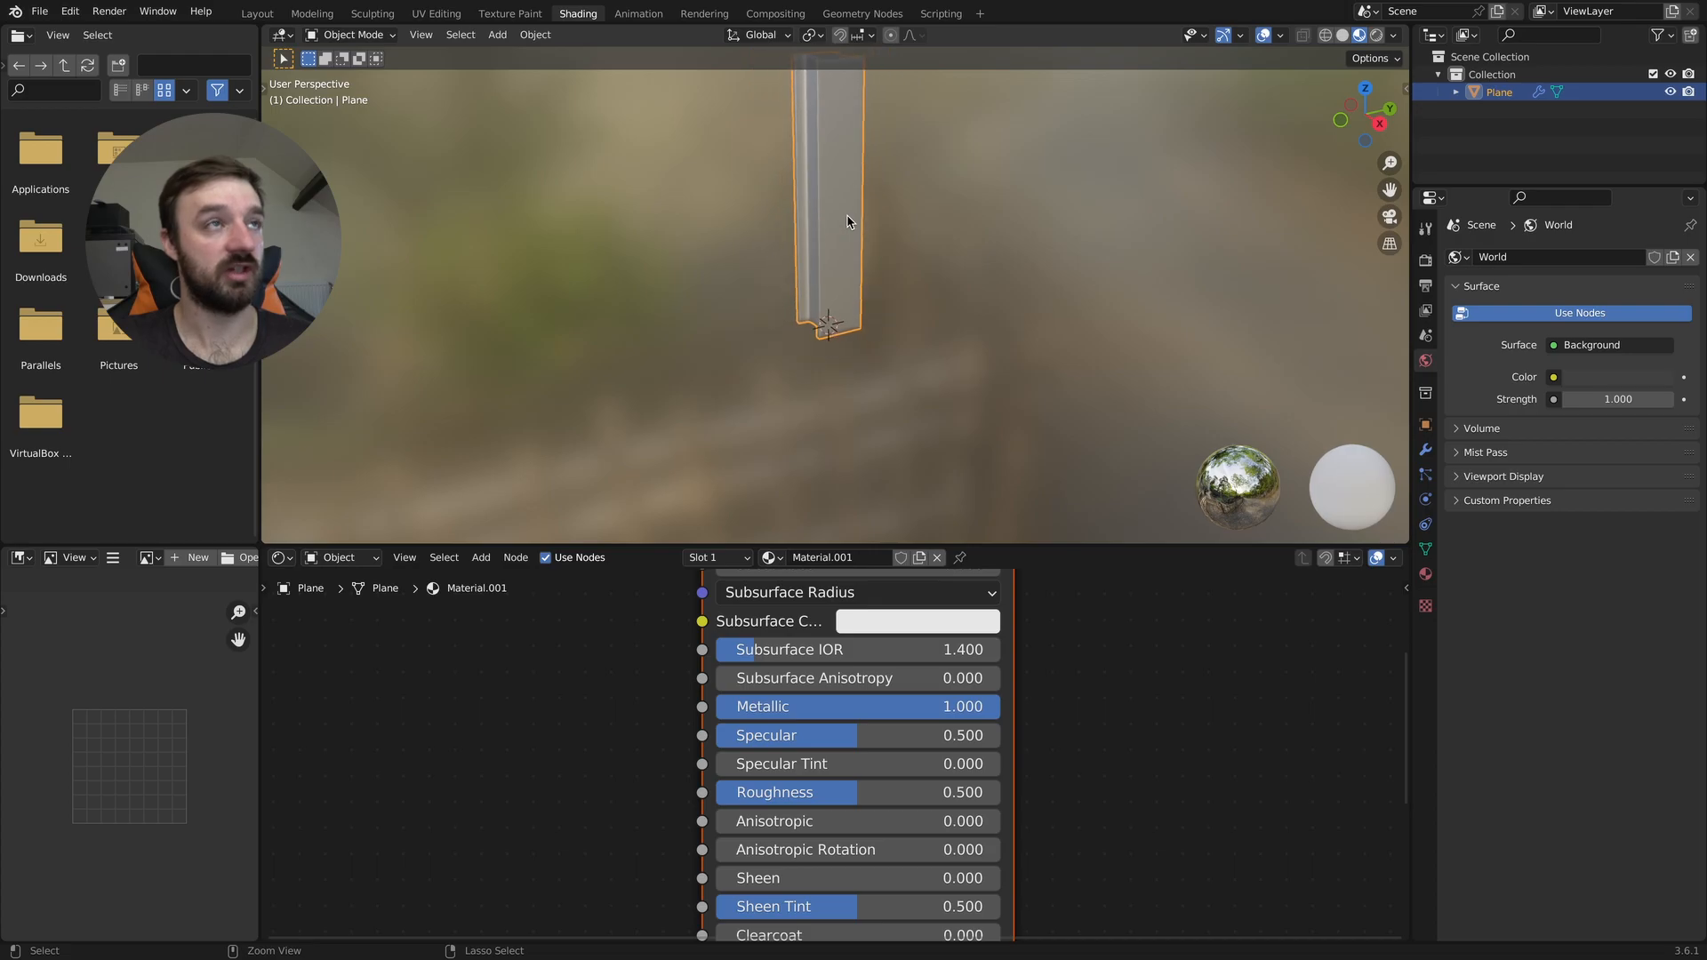
scroll(620, 658, down, 1)
scroll(619, 658, down, 3)
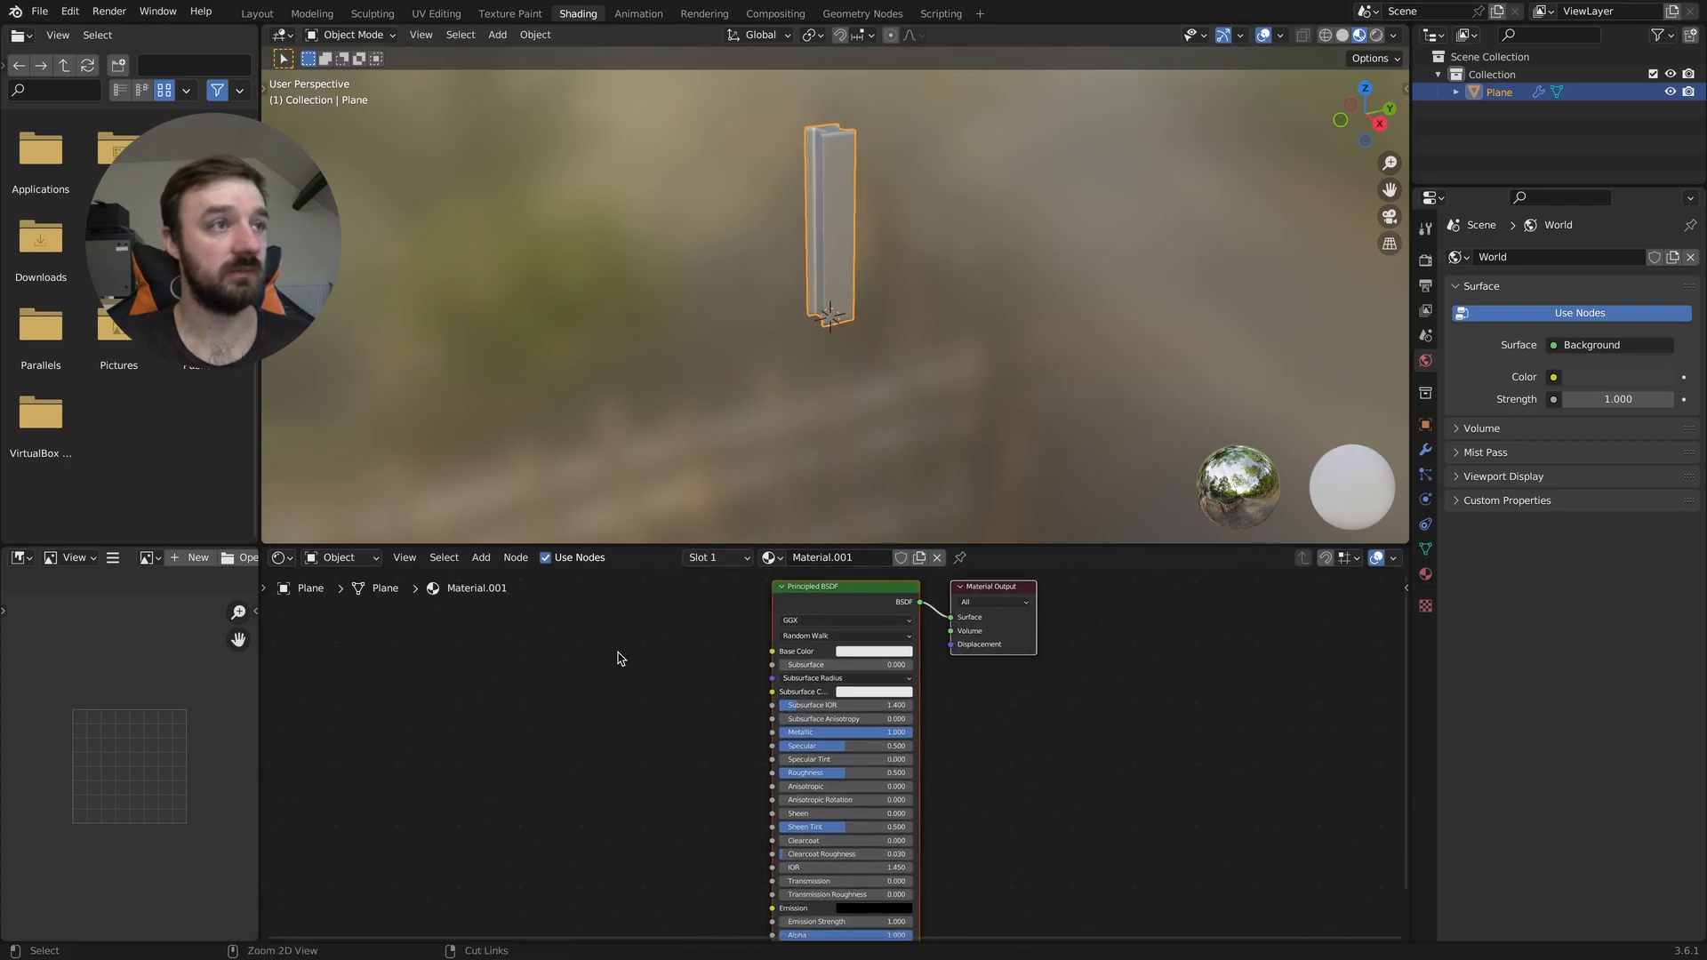
key(shift+a)
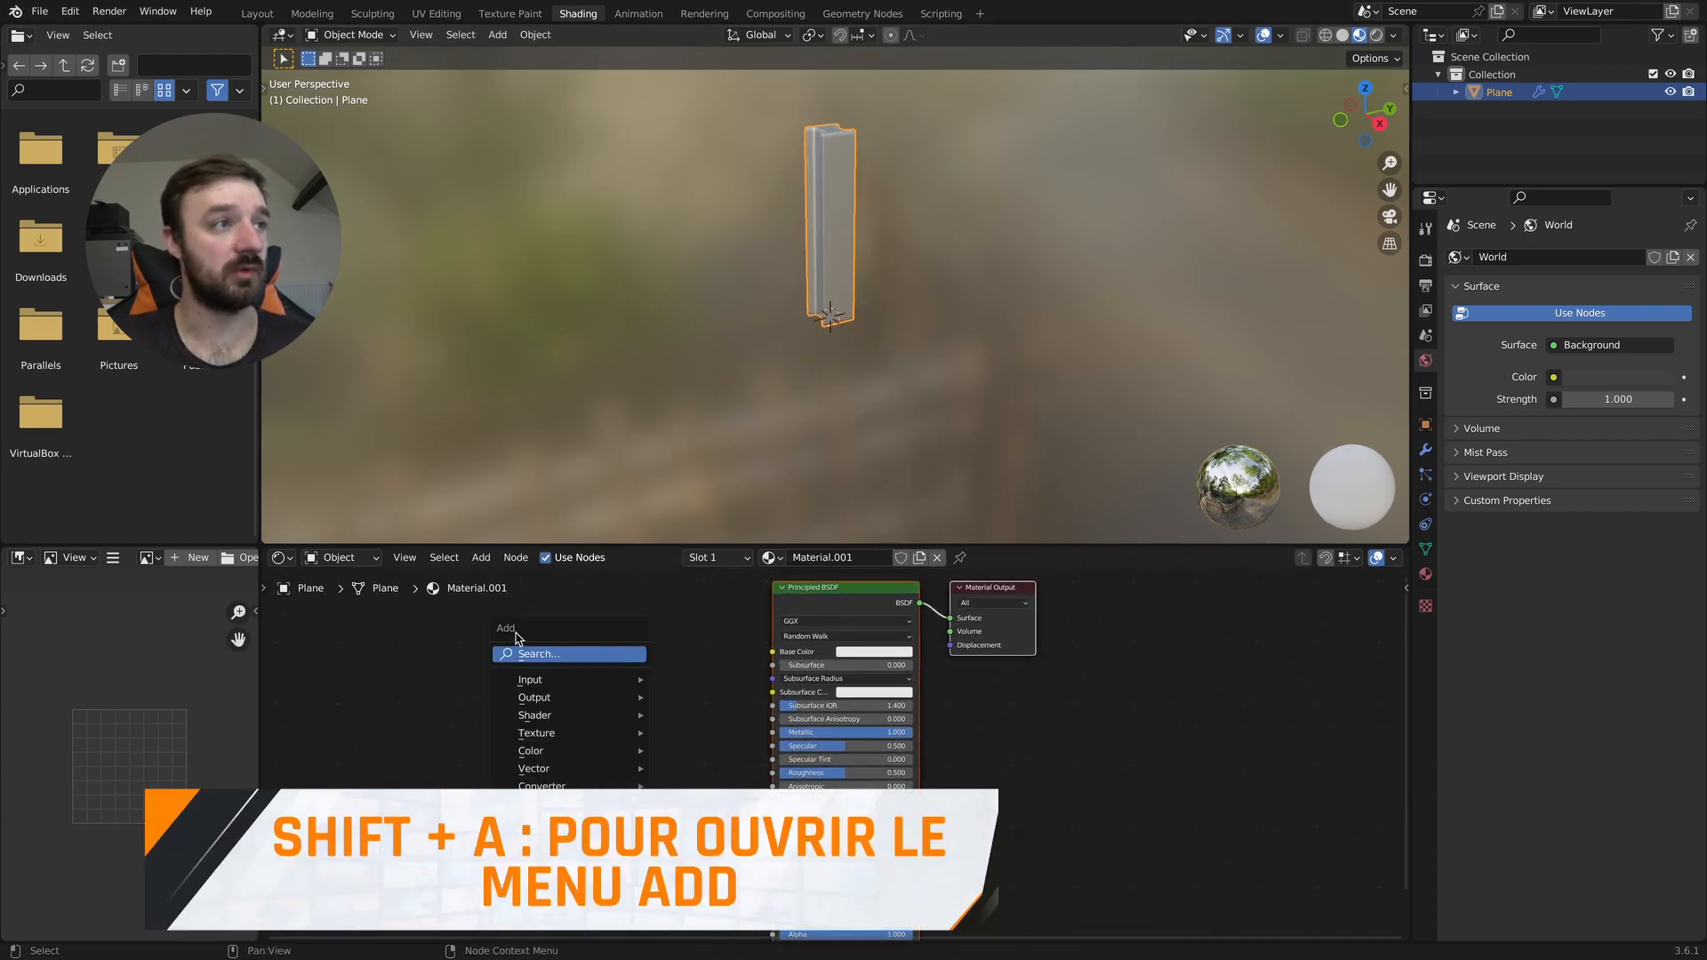
click(534, 655)
text(noise)
key(Return)
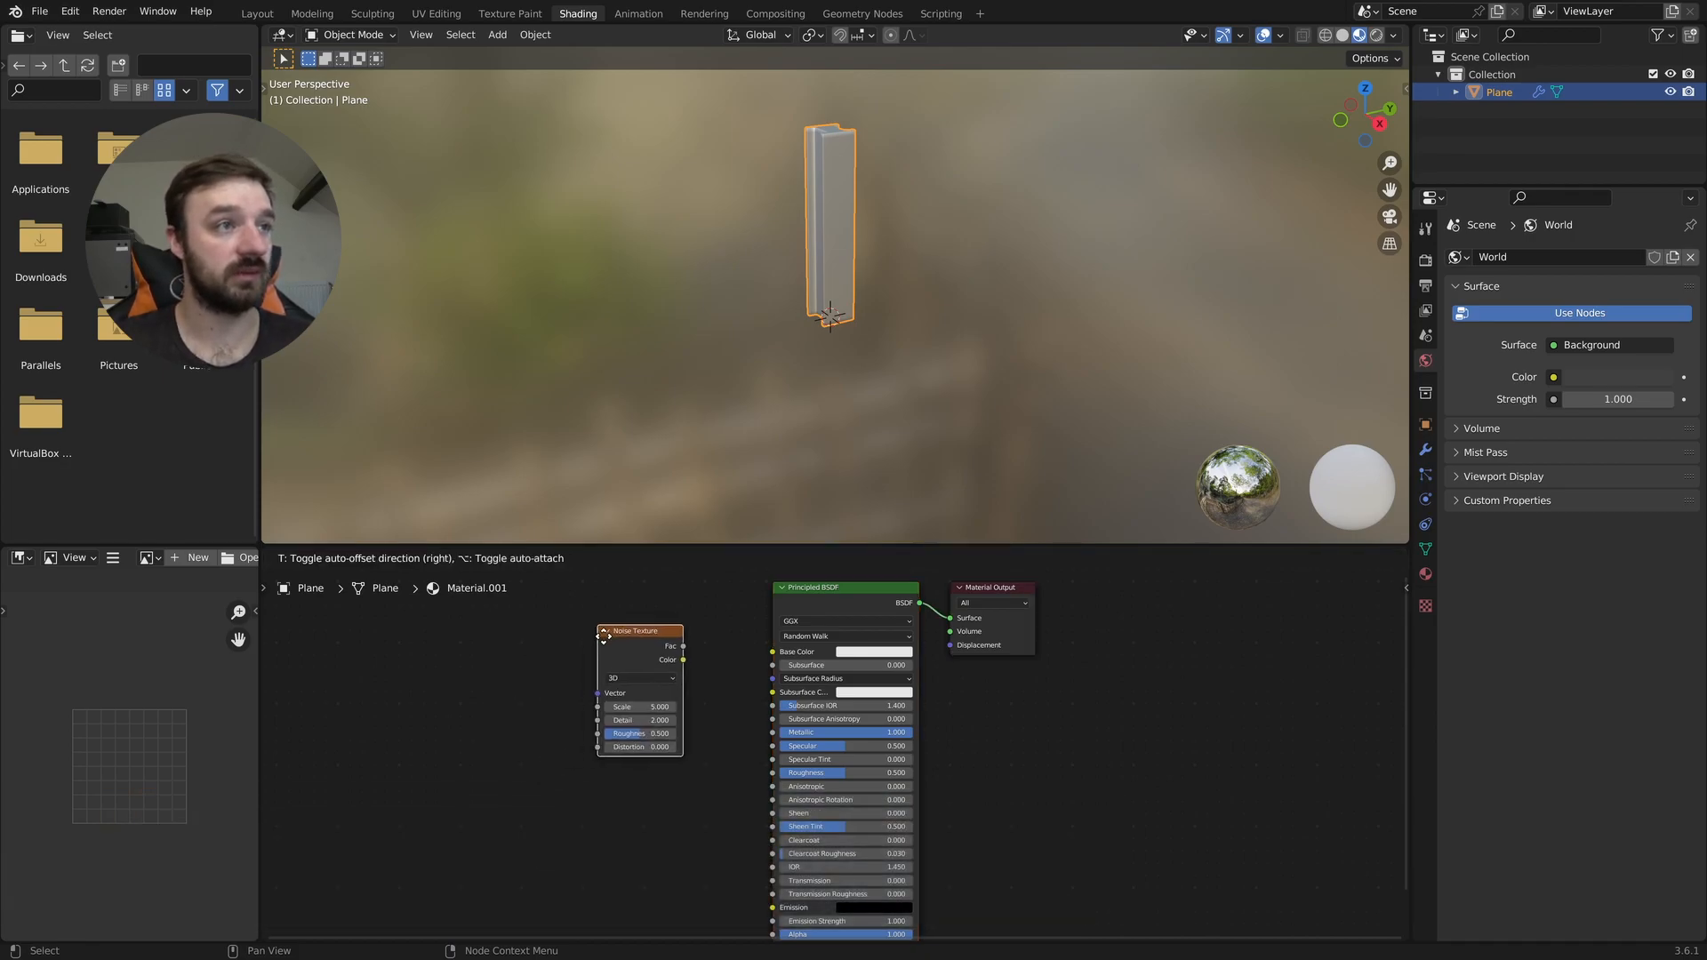
click(615, 648)
drag(699, 654, 773, 652)
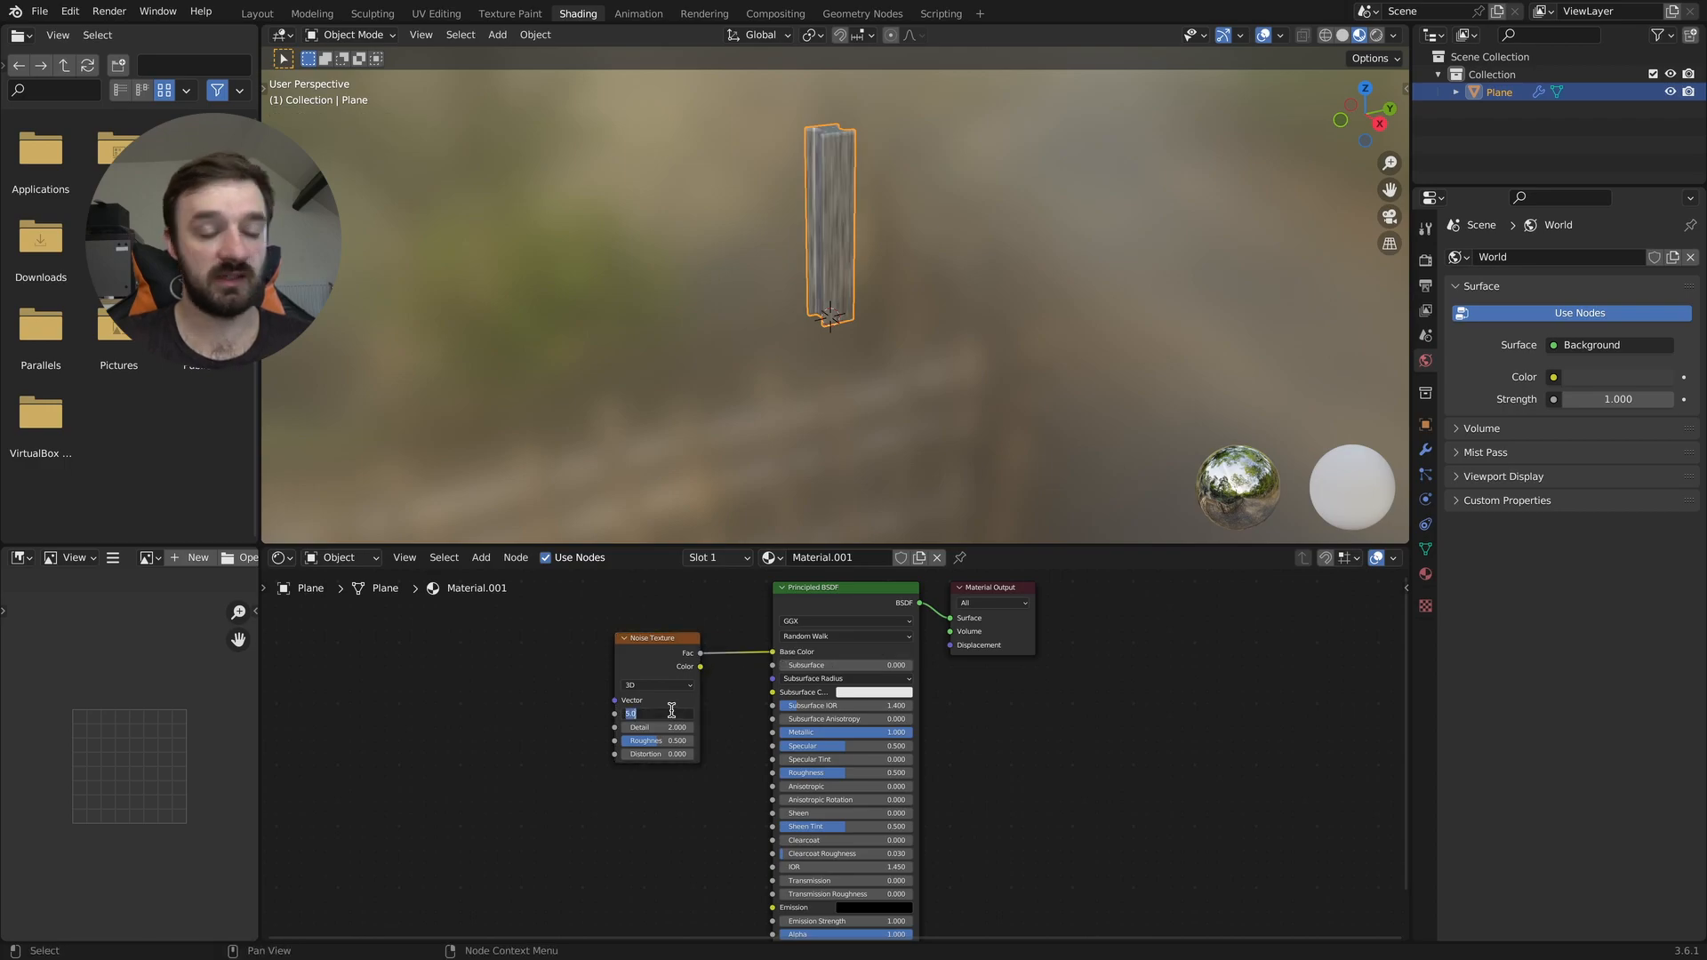
- Set the Noise Texture's scale to 25, roughness to 0 and distortion to 5
key(Tab)
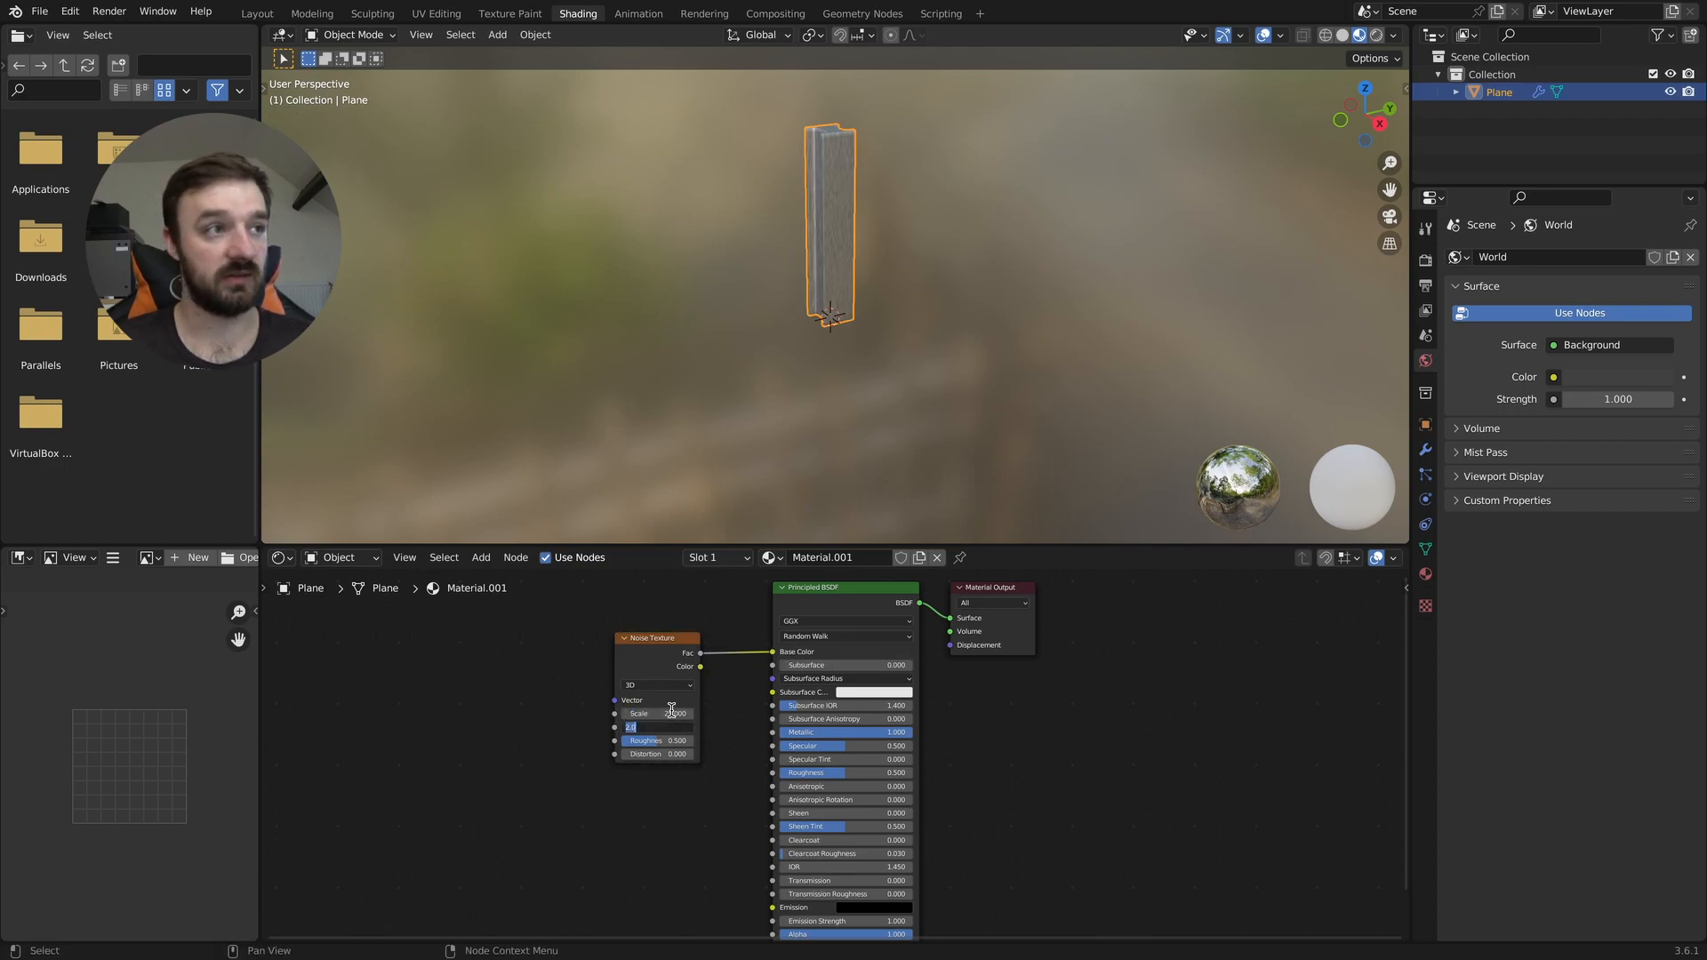
key(Tab)
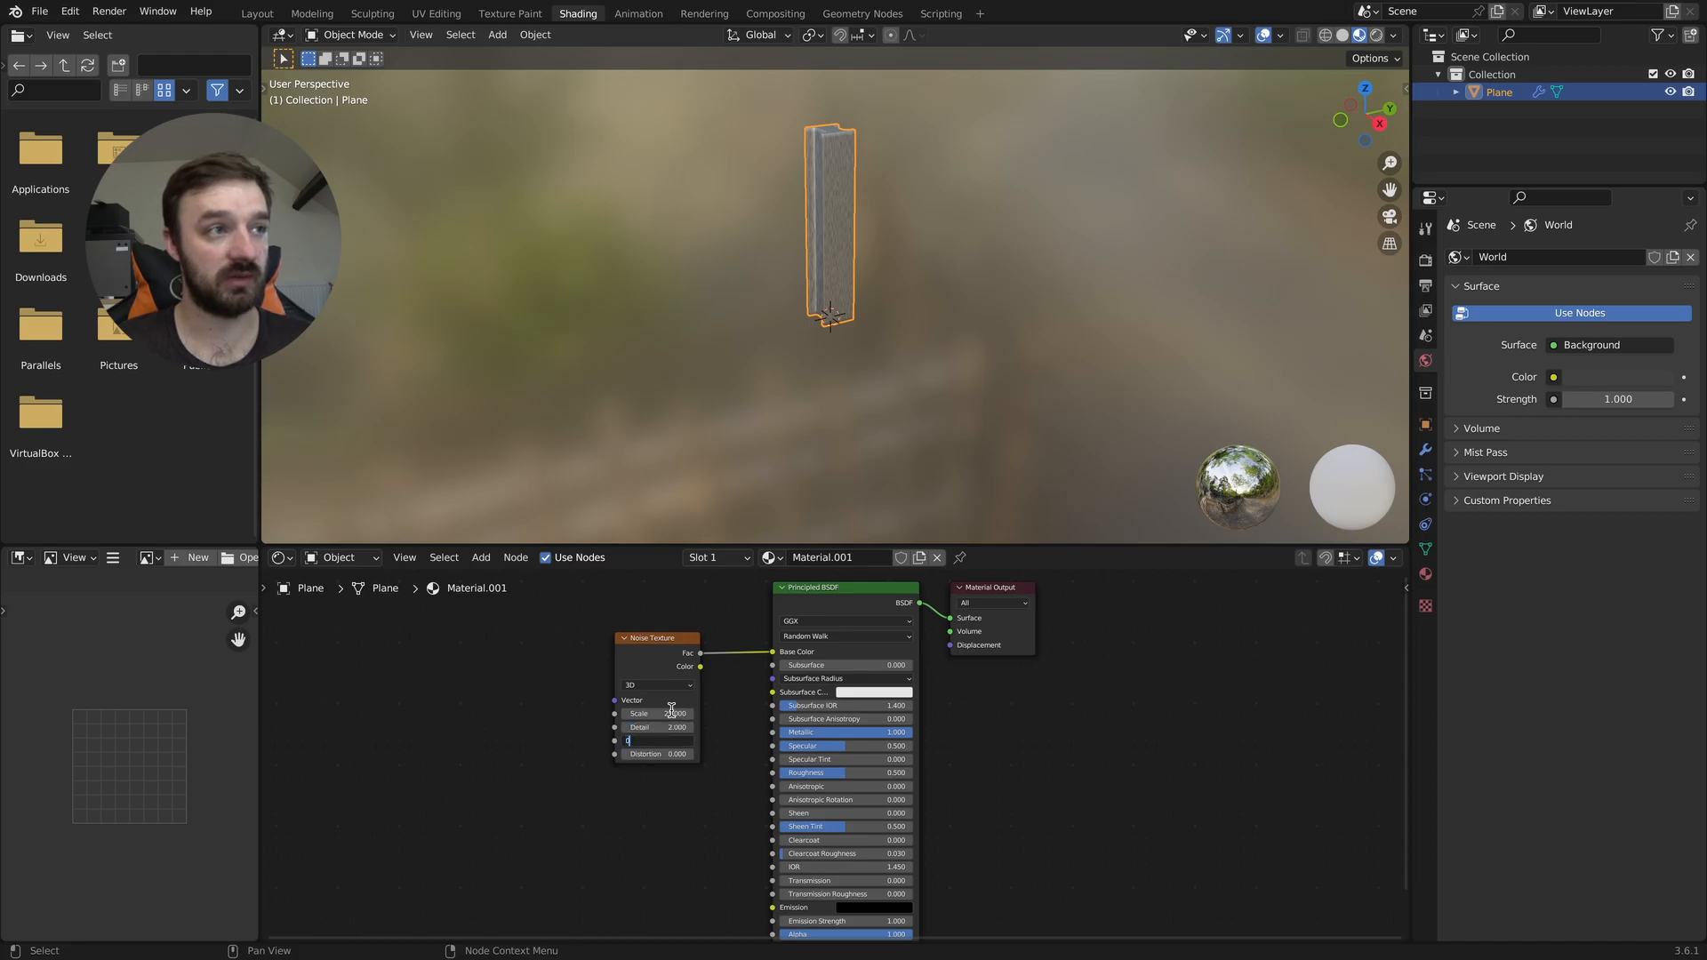
key(Tab)
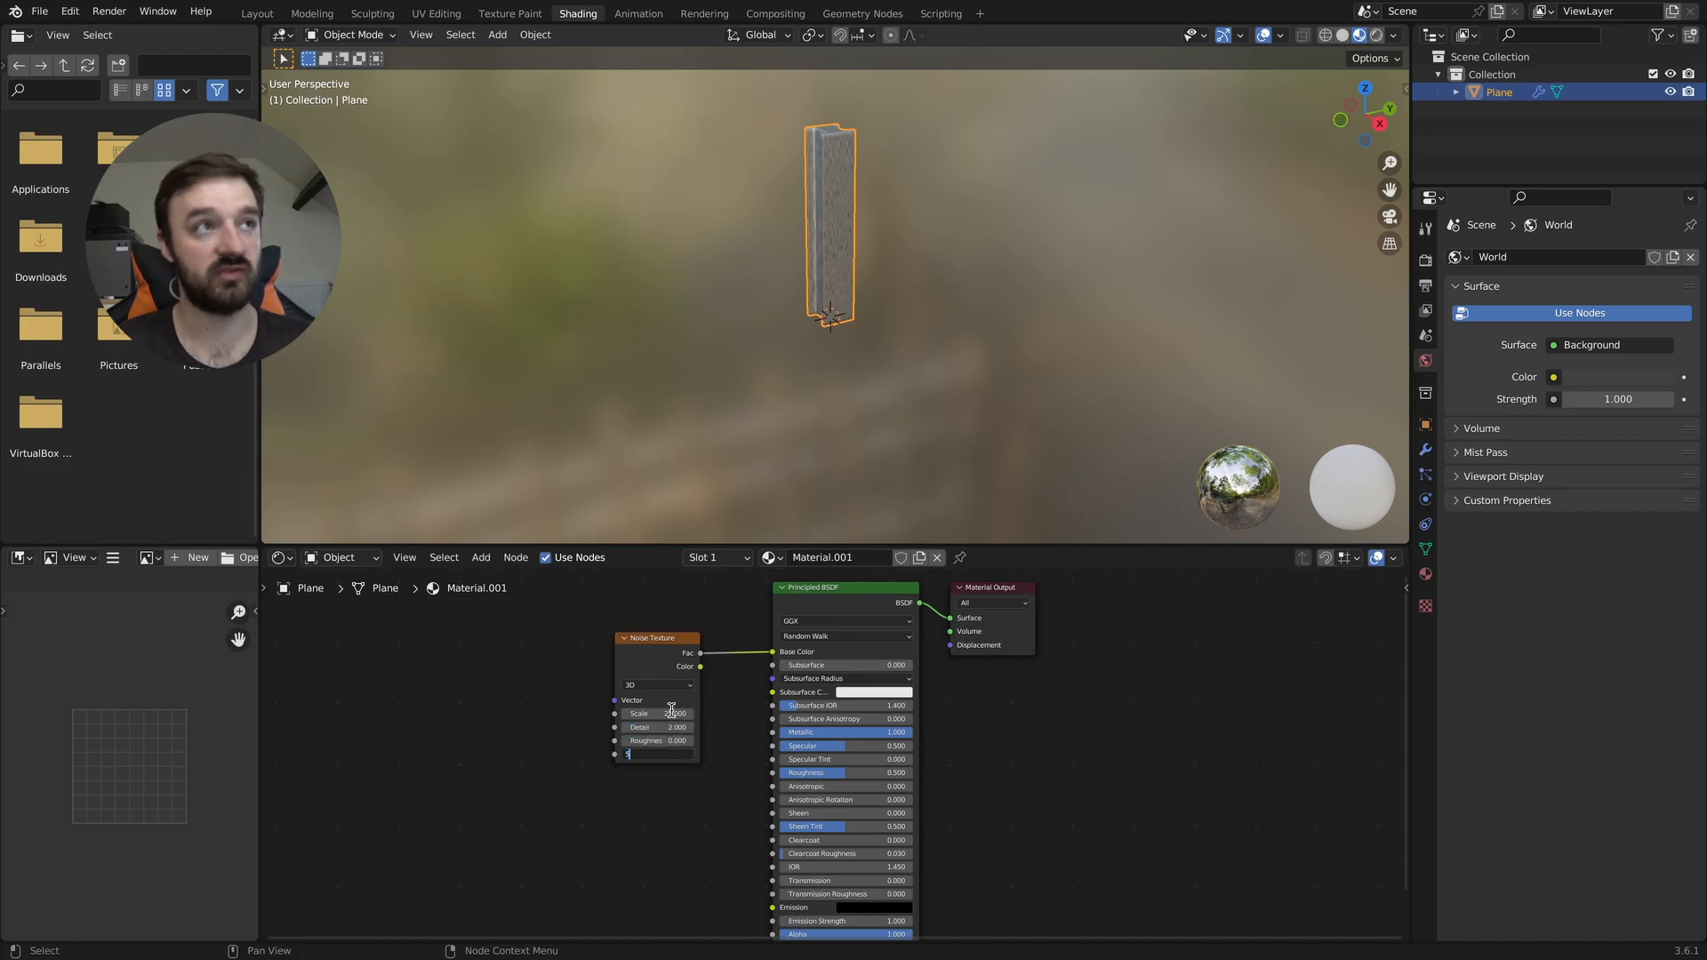
key(Return)
- Add a Mapping node, connect its Vector output to the Noise Texture's Vector input, and place it close beside that node
scroll(847, 203, up, 5)
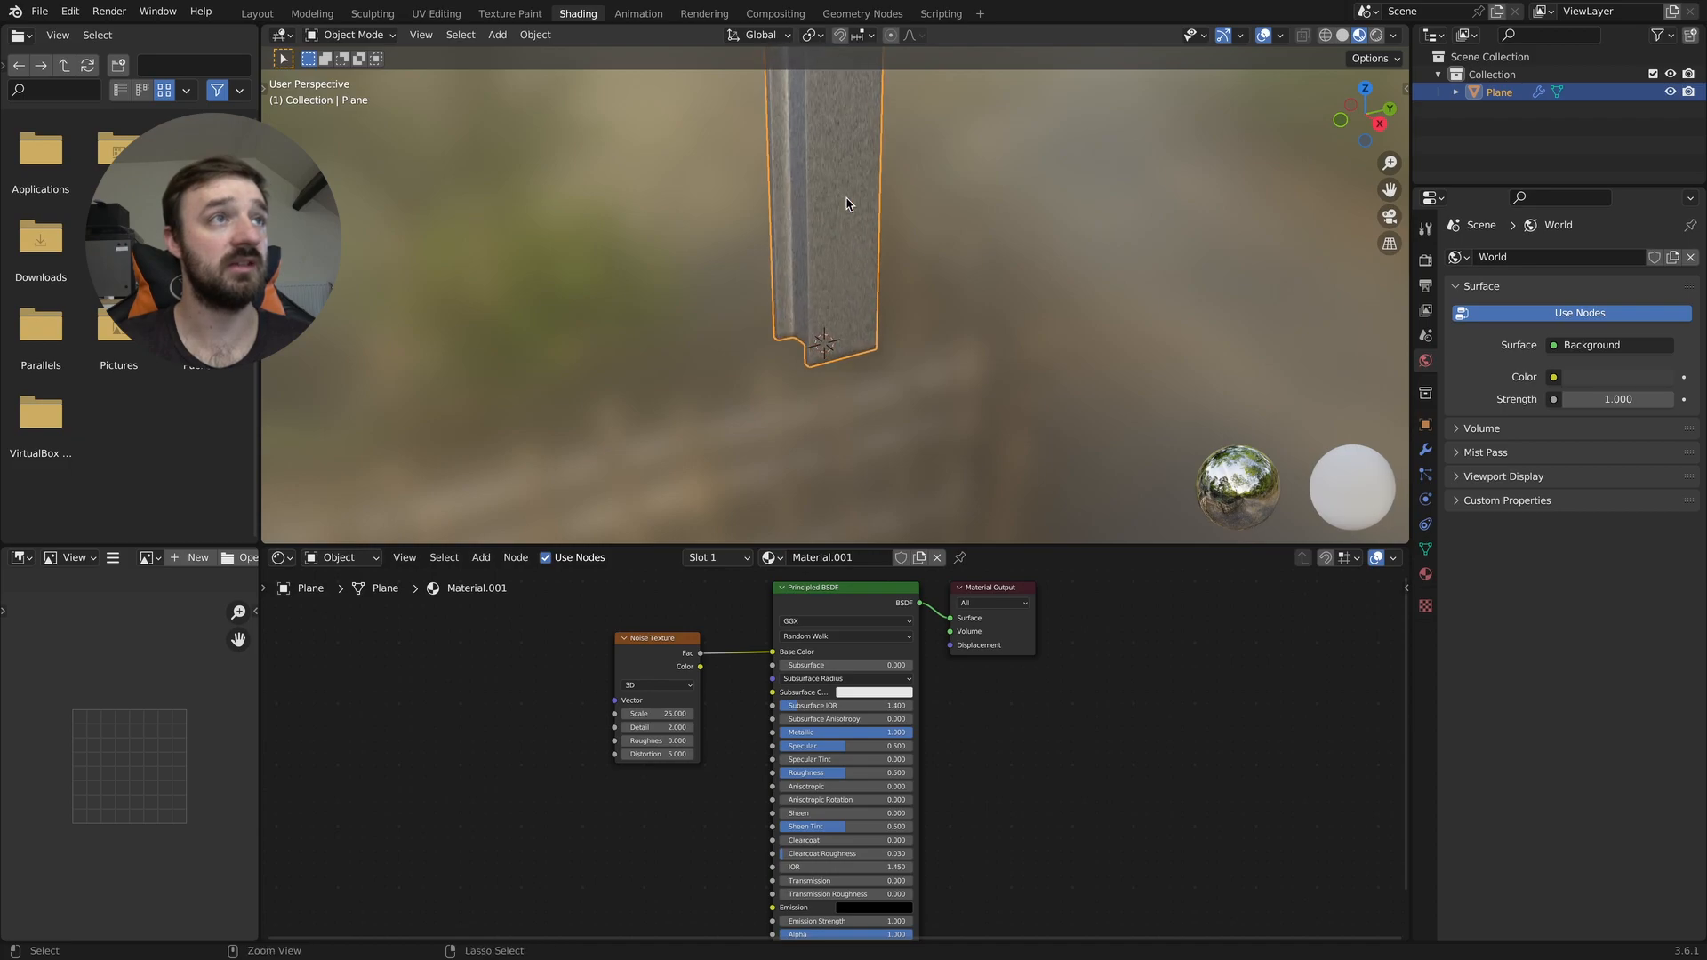
shift+scroll(847, 202, up, 1)
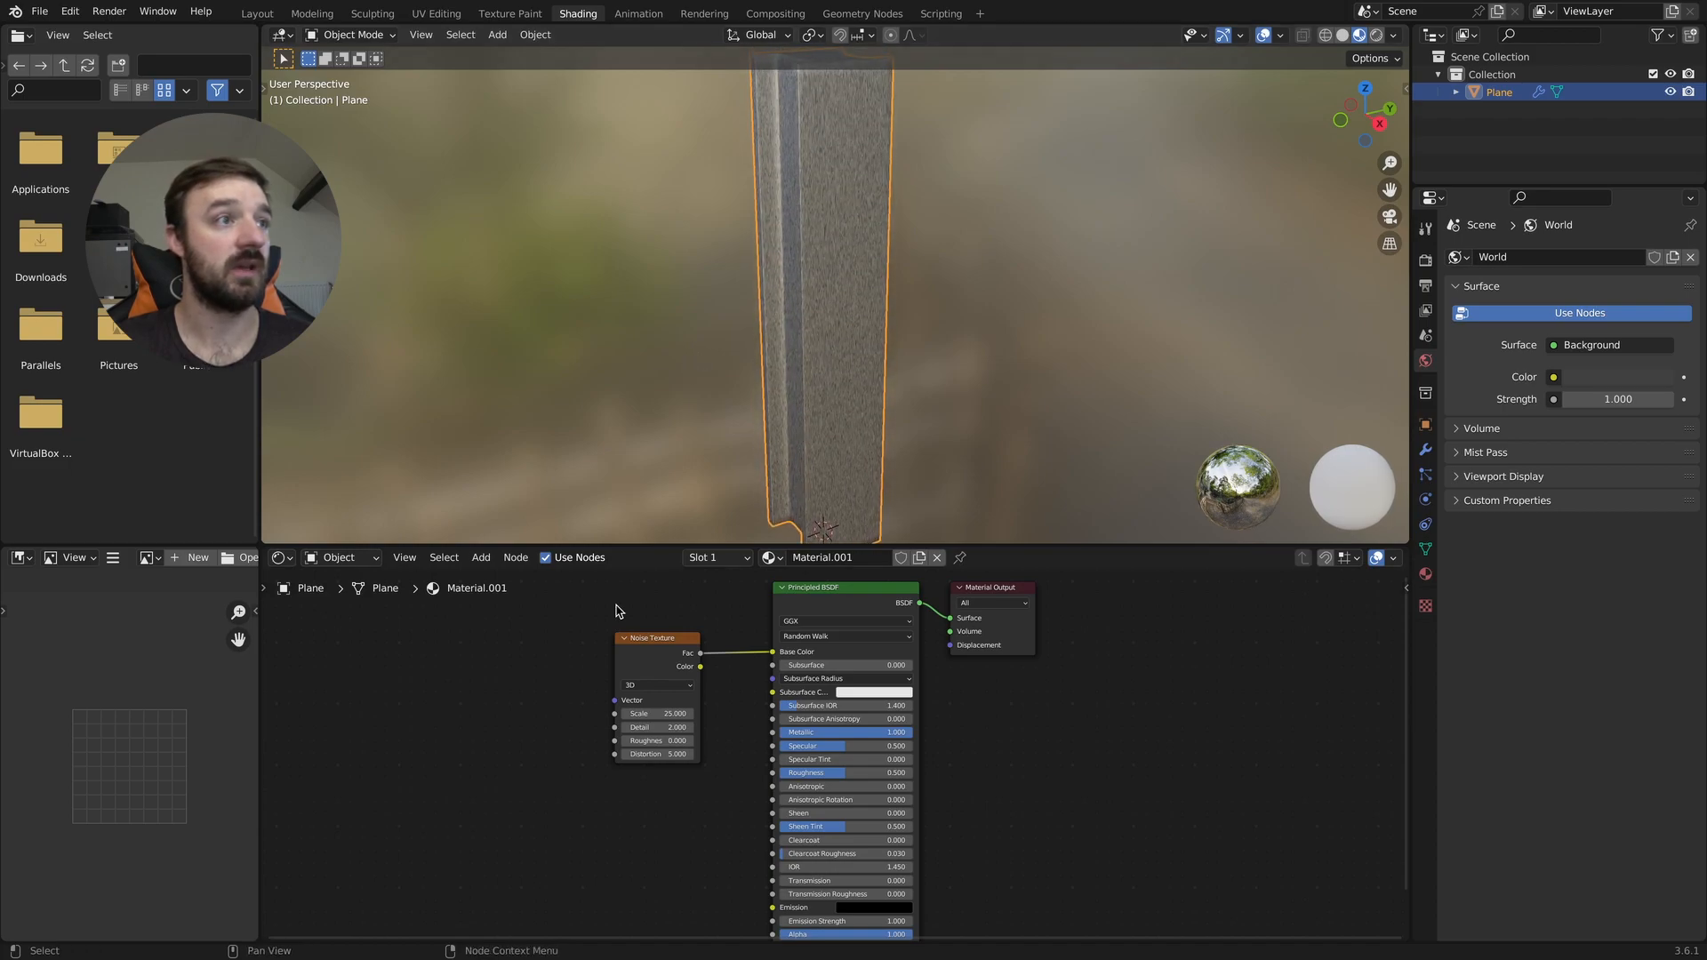
ctrl+scroll(559, 637, up, 3)
key(shift+a)
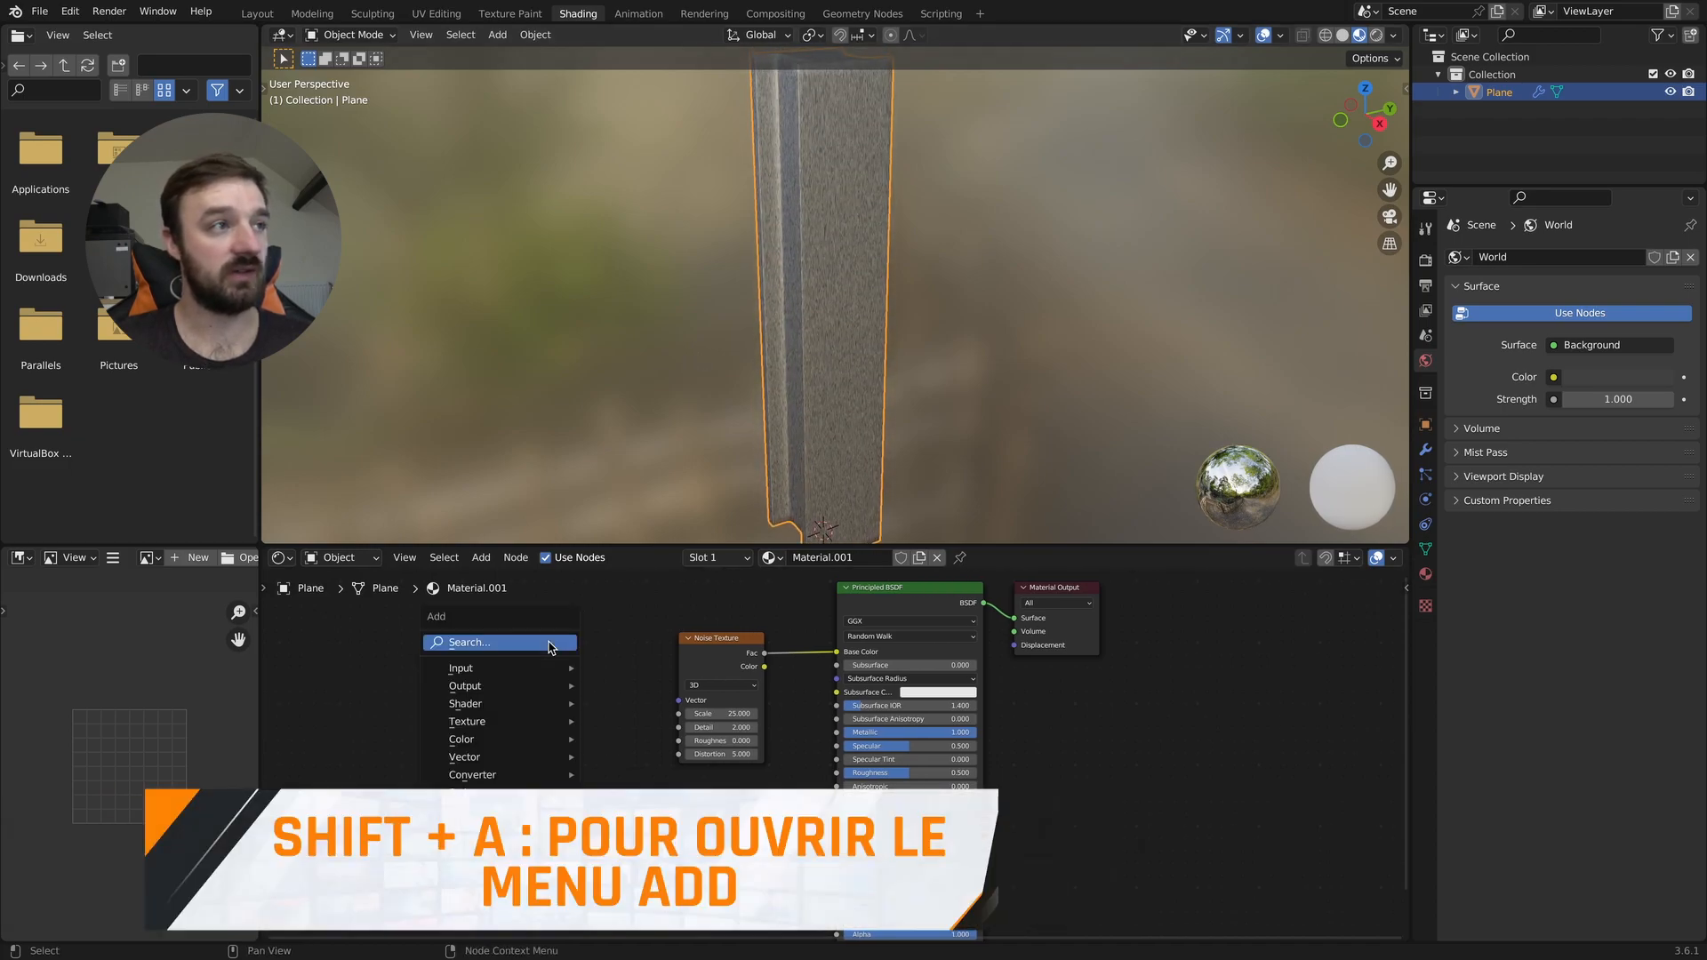
click(490, 641)
text(mapp)
key(Return)
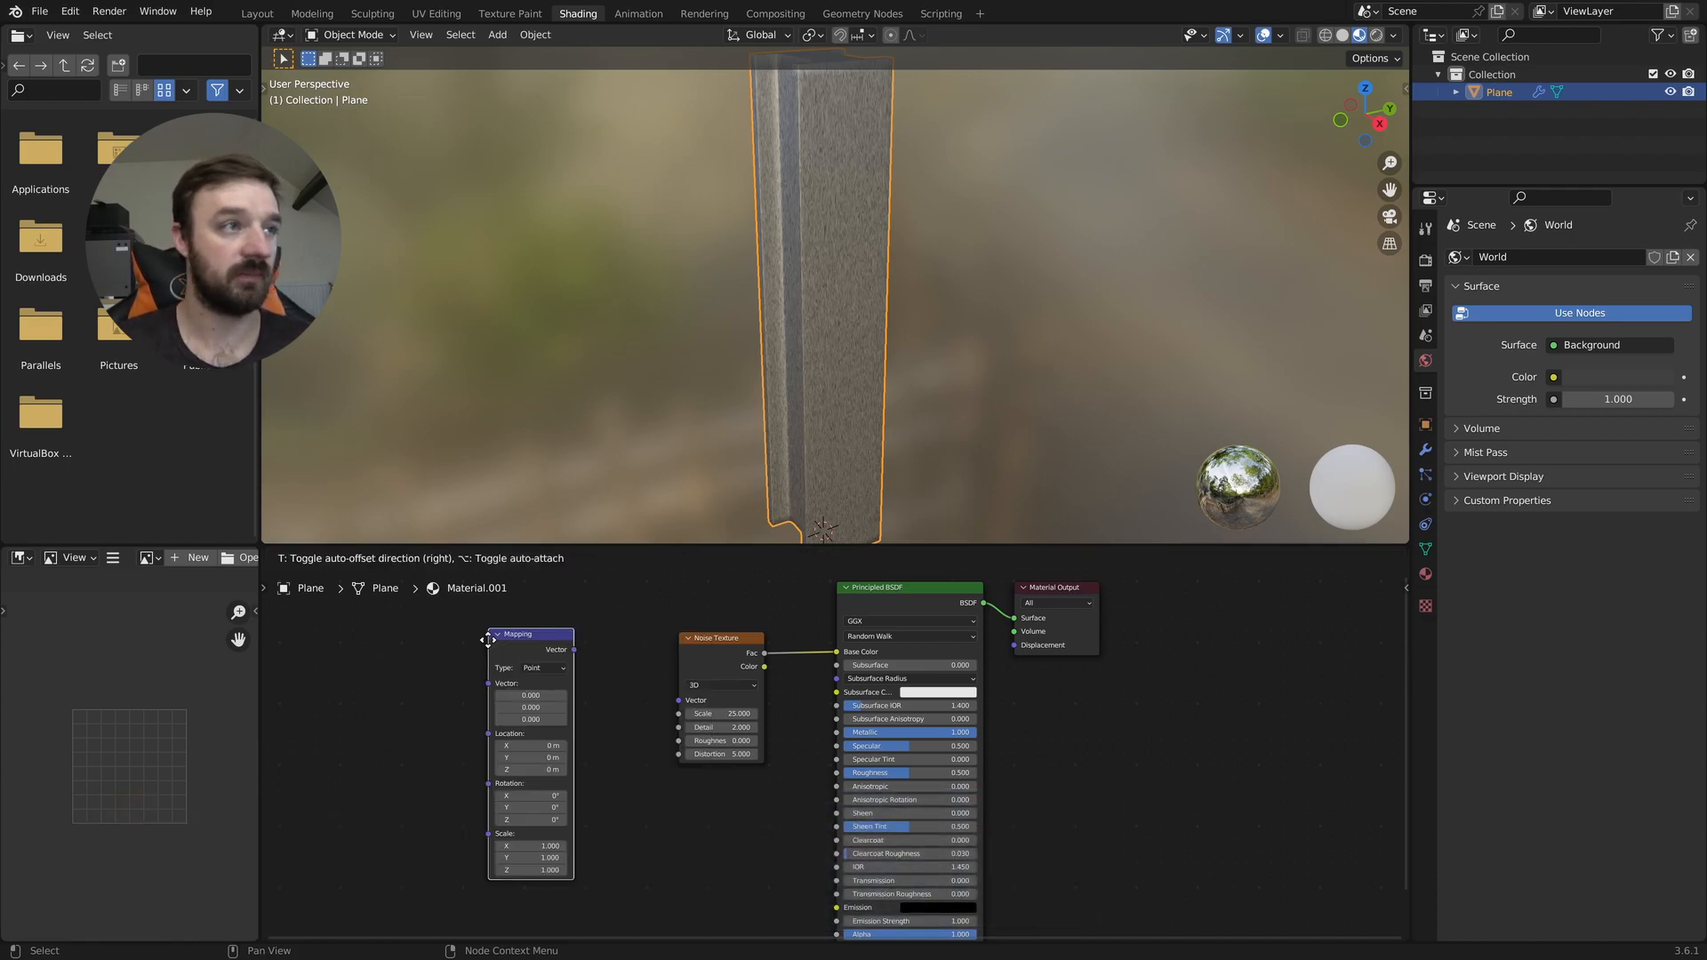
click(521, 653)
drag(605, 659, 678, 701)
drag(569, 646, 610, 648)
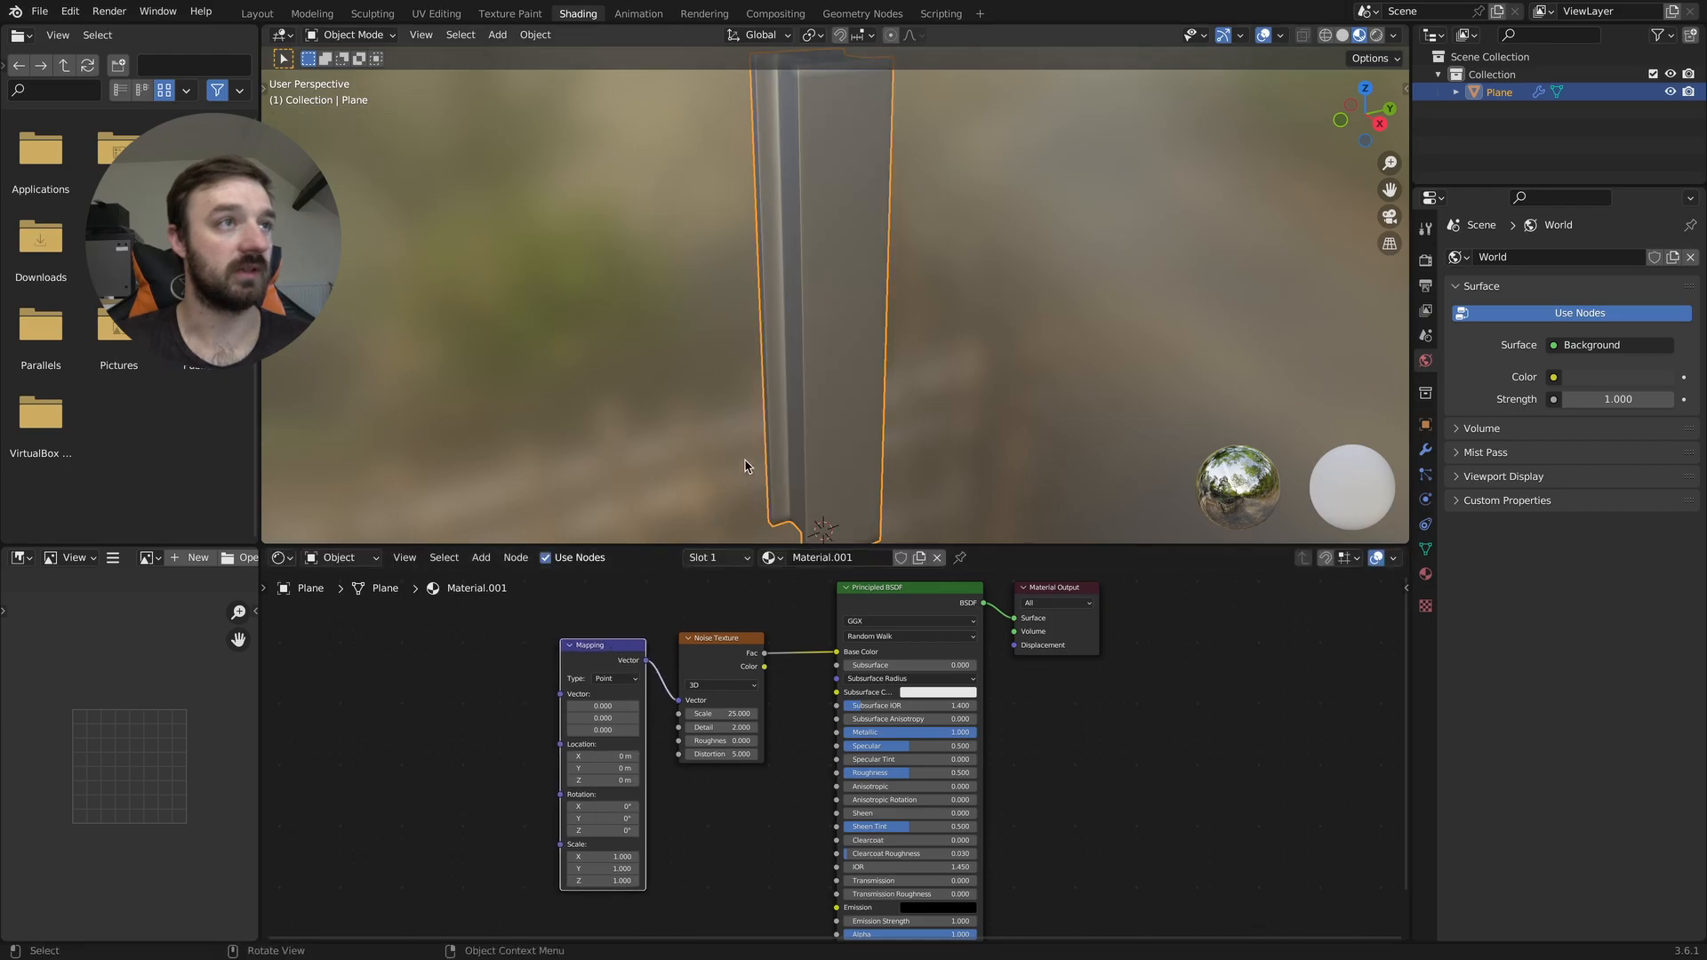
- Add a Texture Coordinate node and connect its Object output to the Mapping node's Vector input
click(442, 656)
key(shift+a)
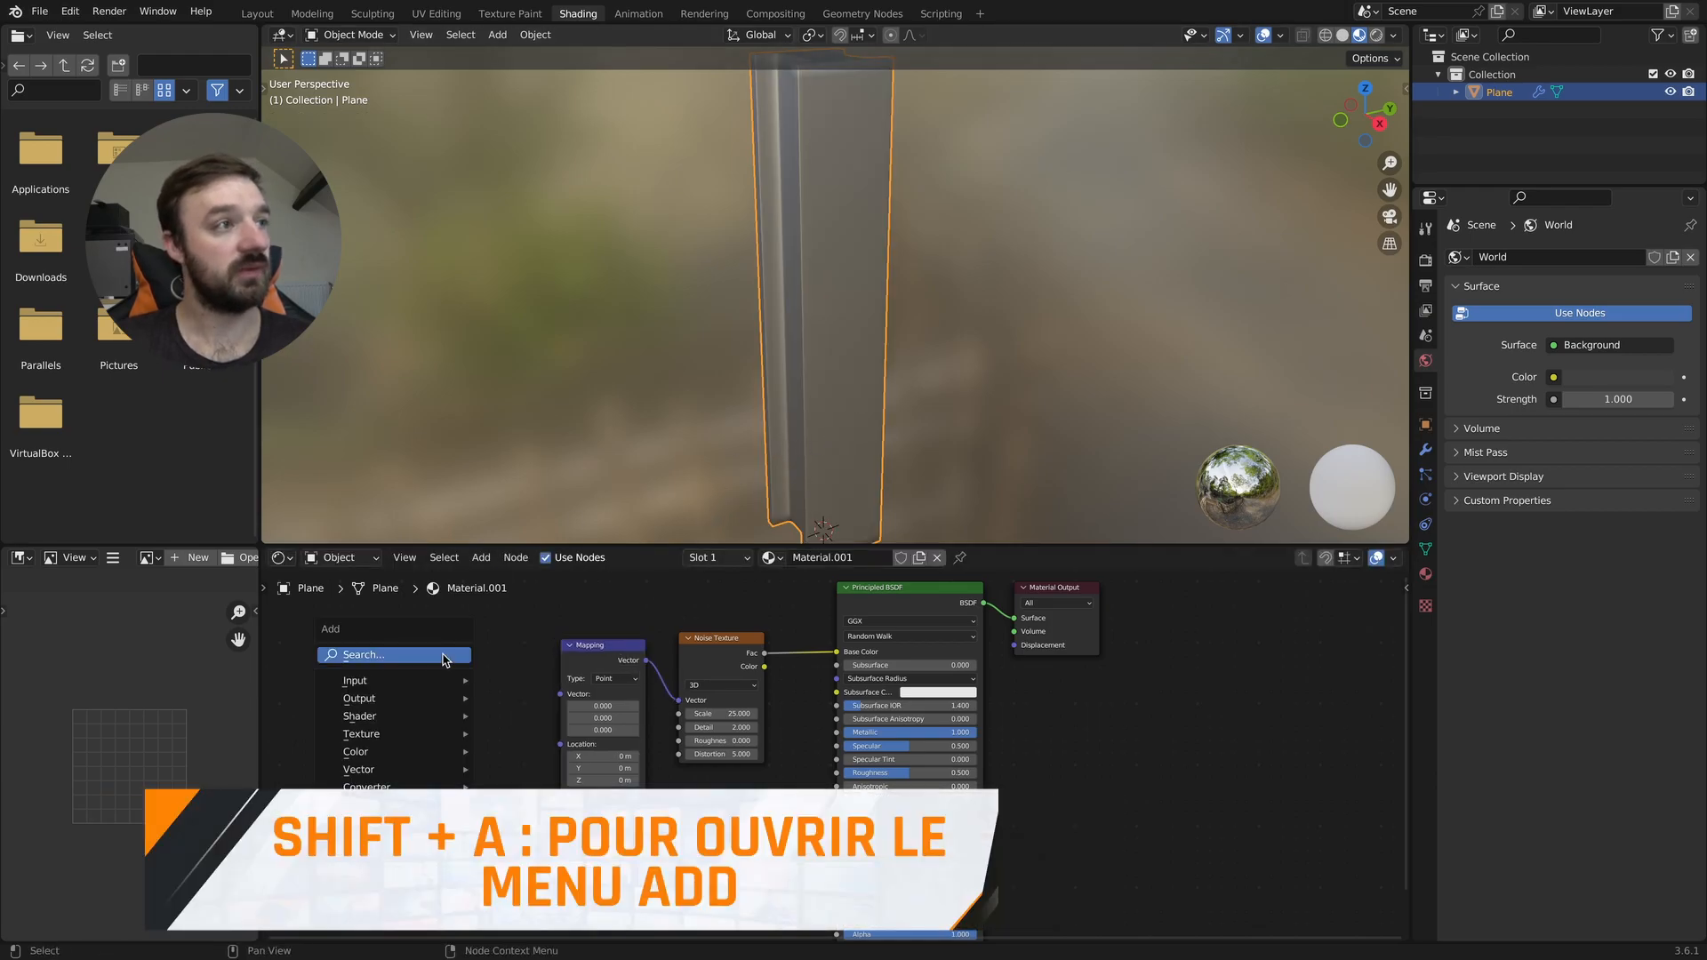
click(443, 655)
text(tex co)
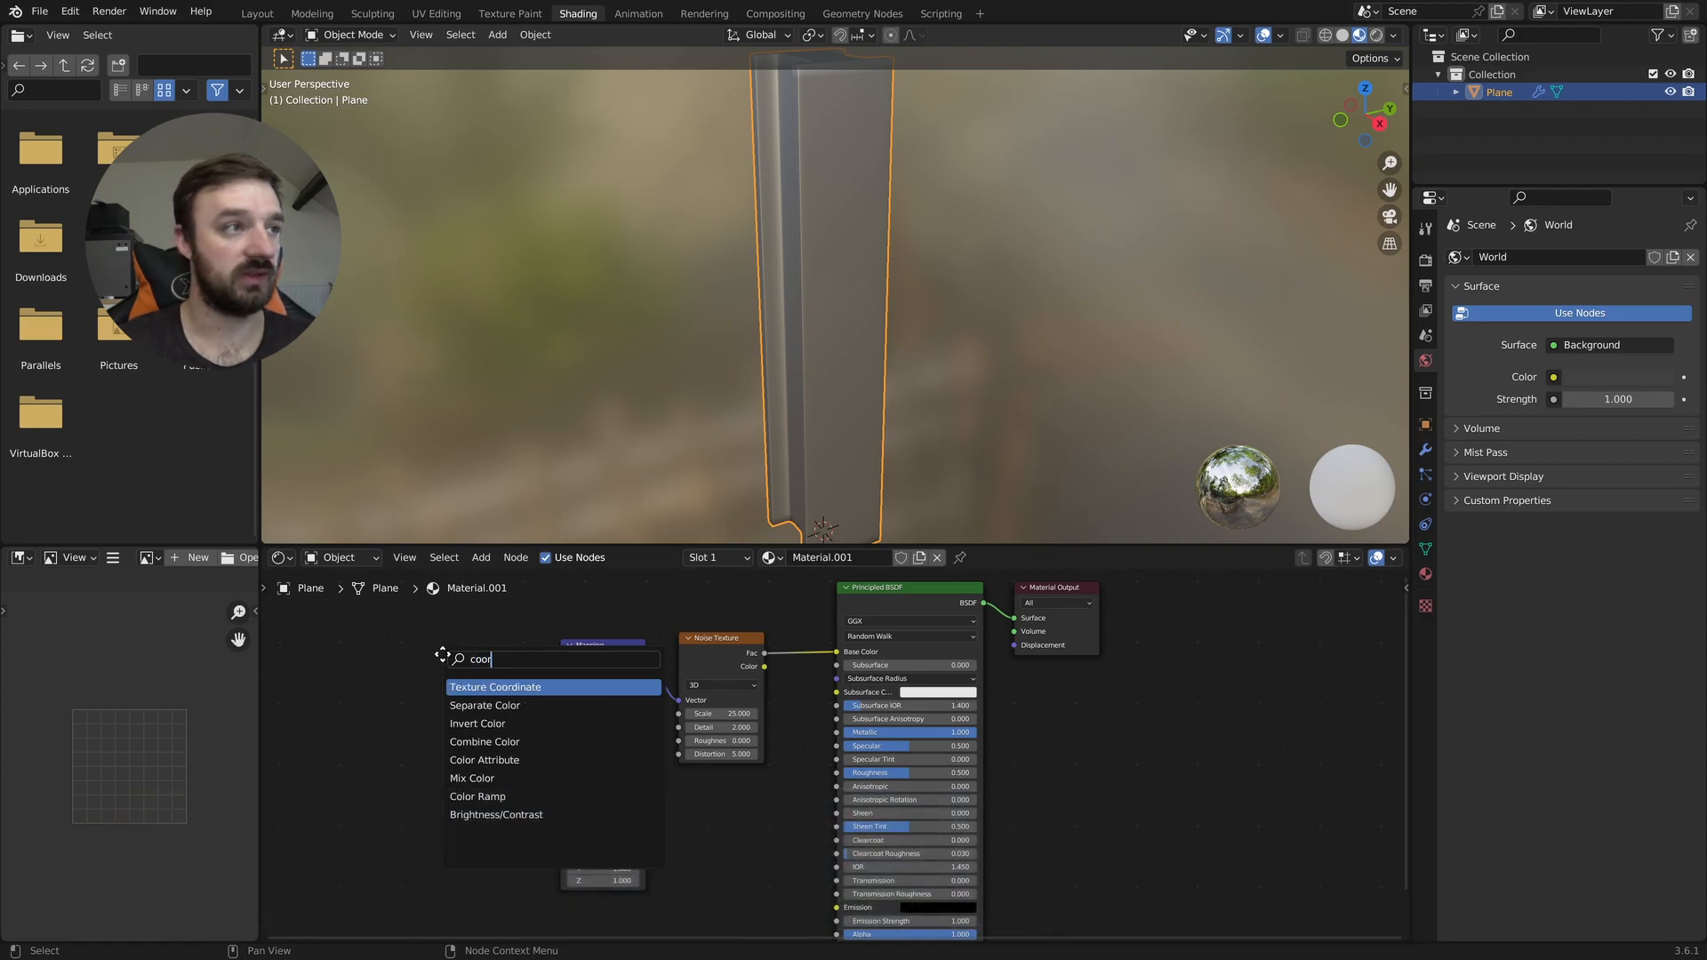
key(Return)
click(428, 669)
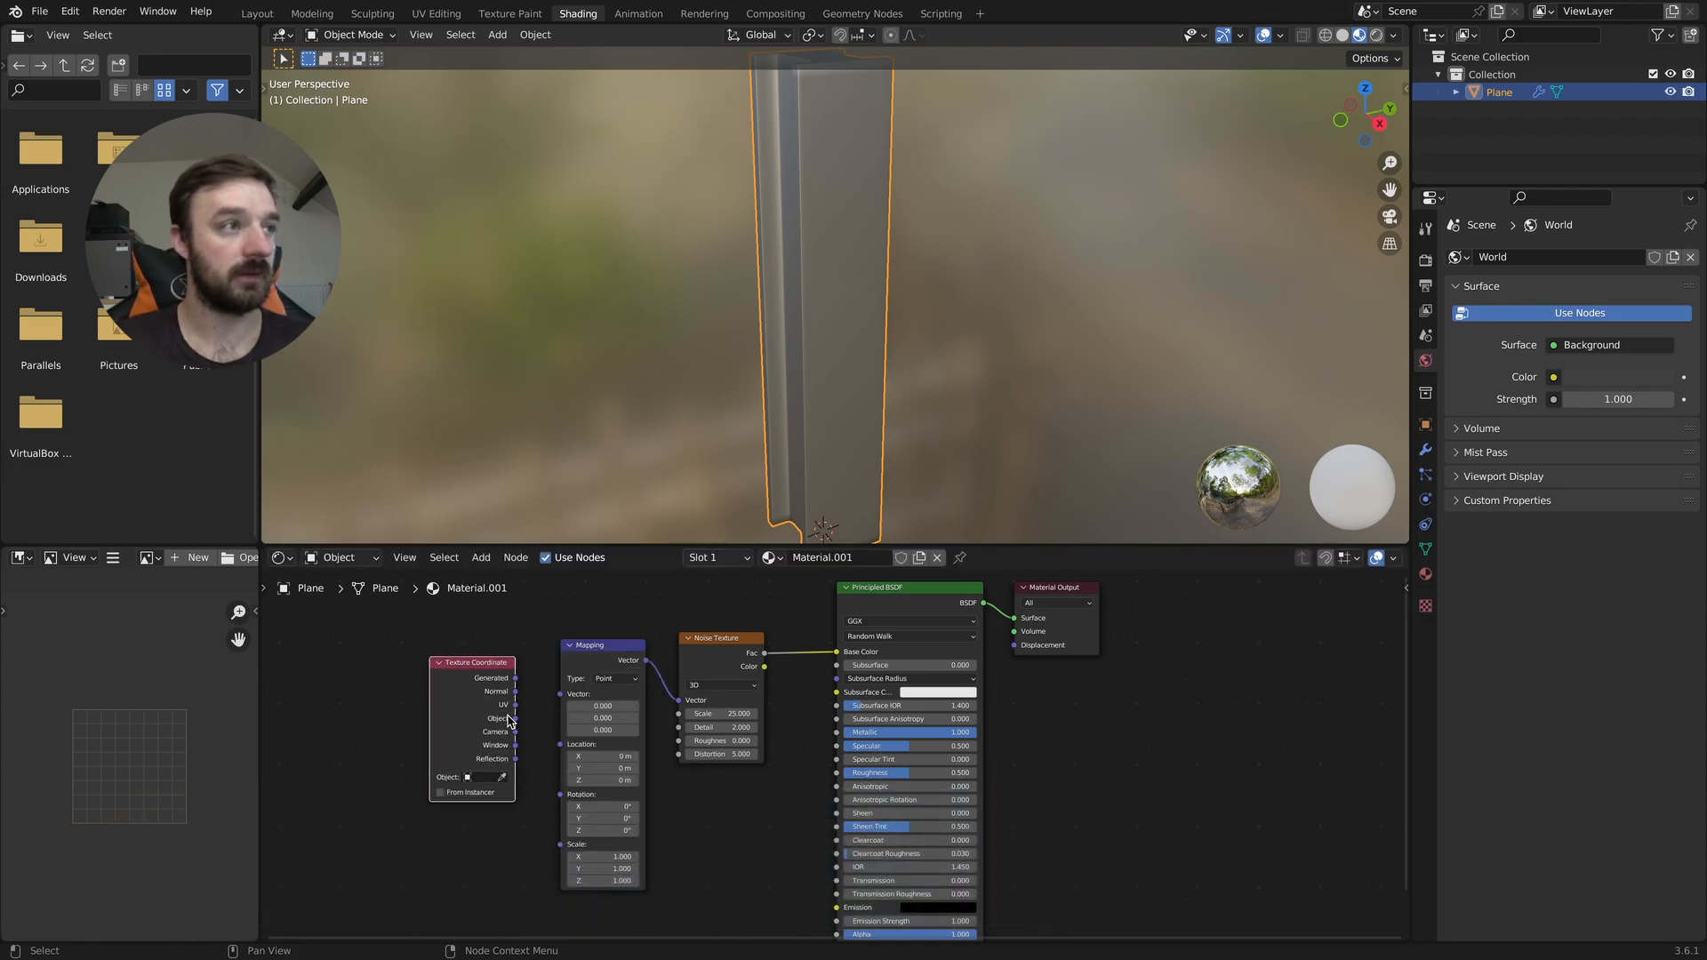
drag(514, 720, 560, 695)
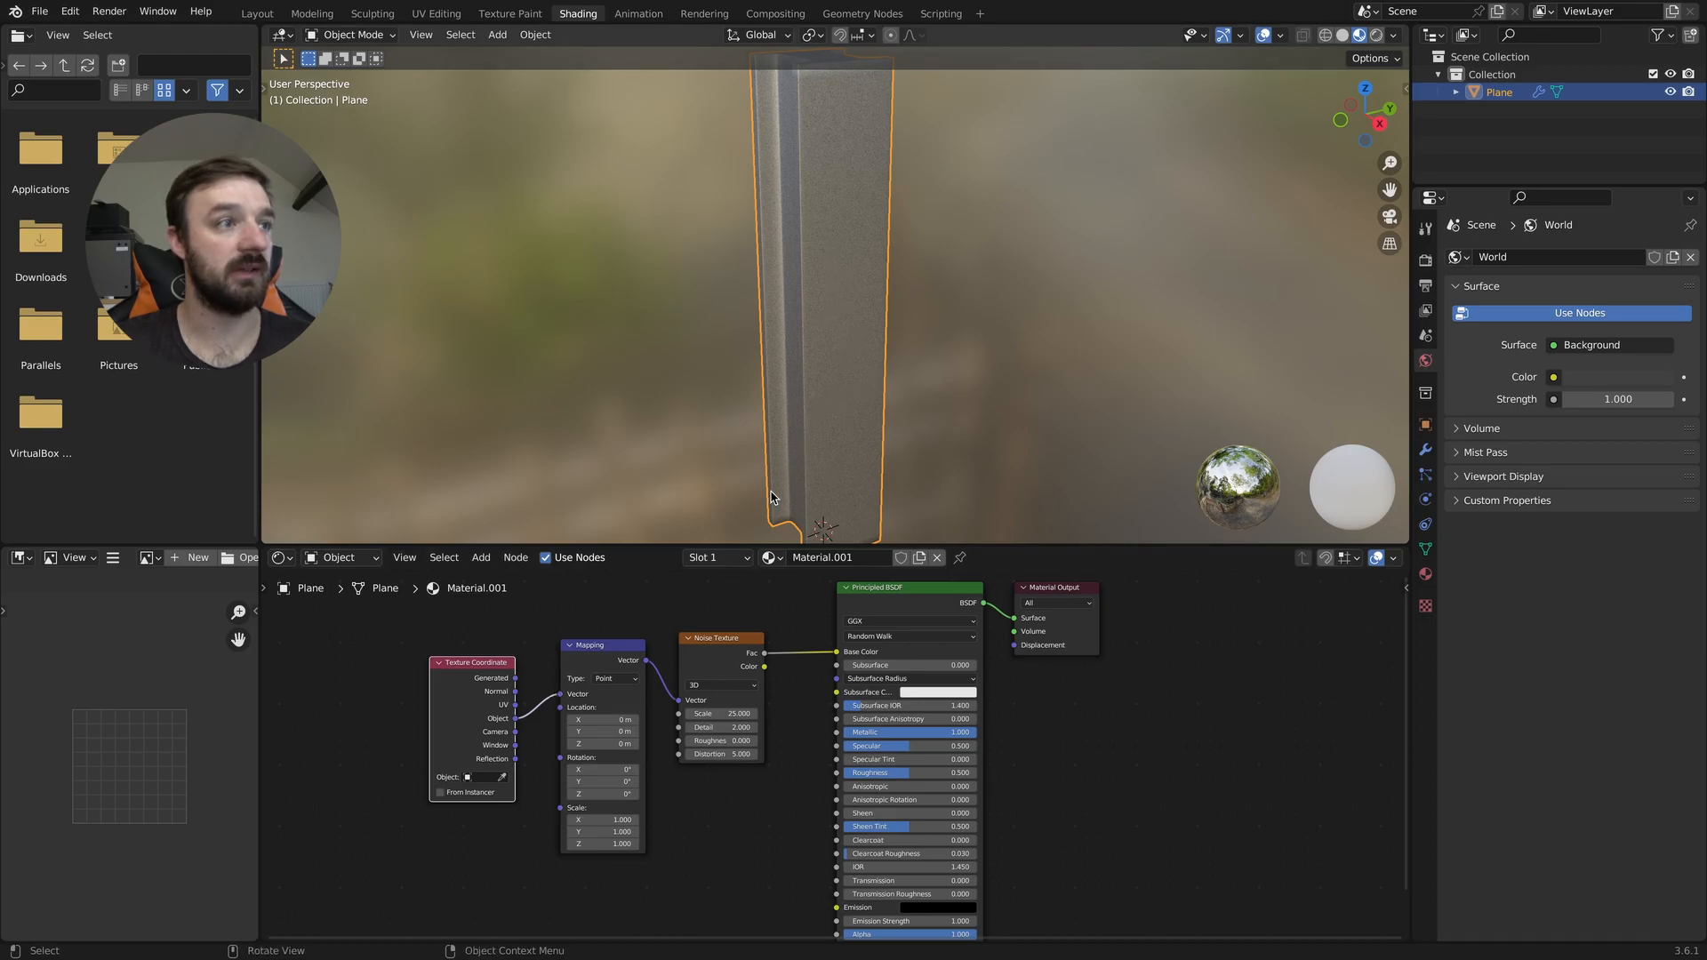
- Set the Mapping node's X scale to 16 and inspect the texture on the whole beam
click(604, 820)
text(16)
key(Return)
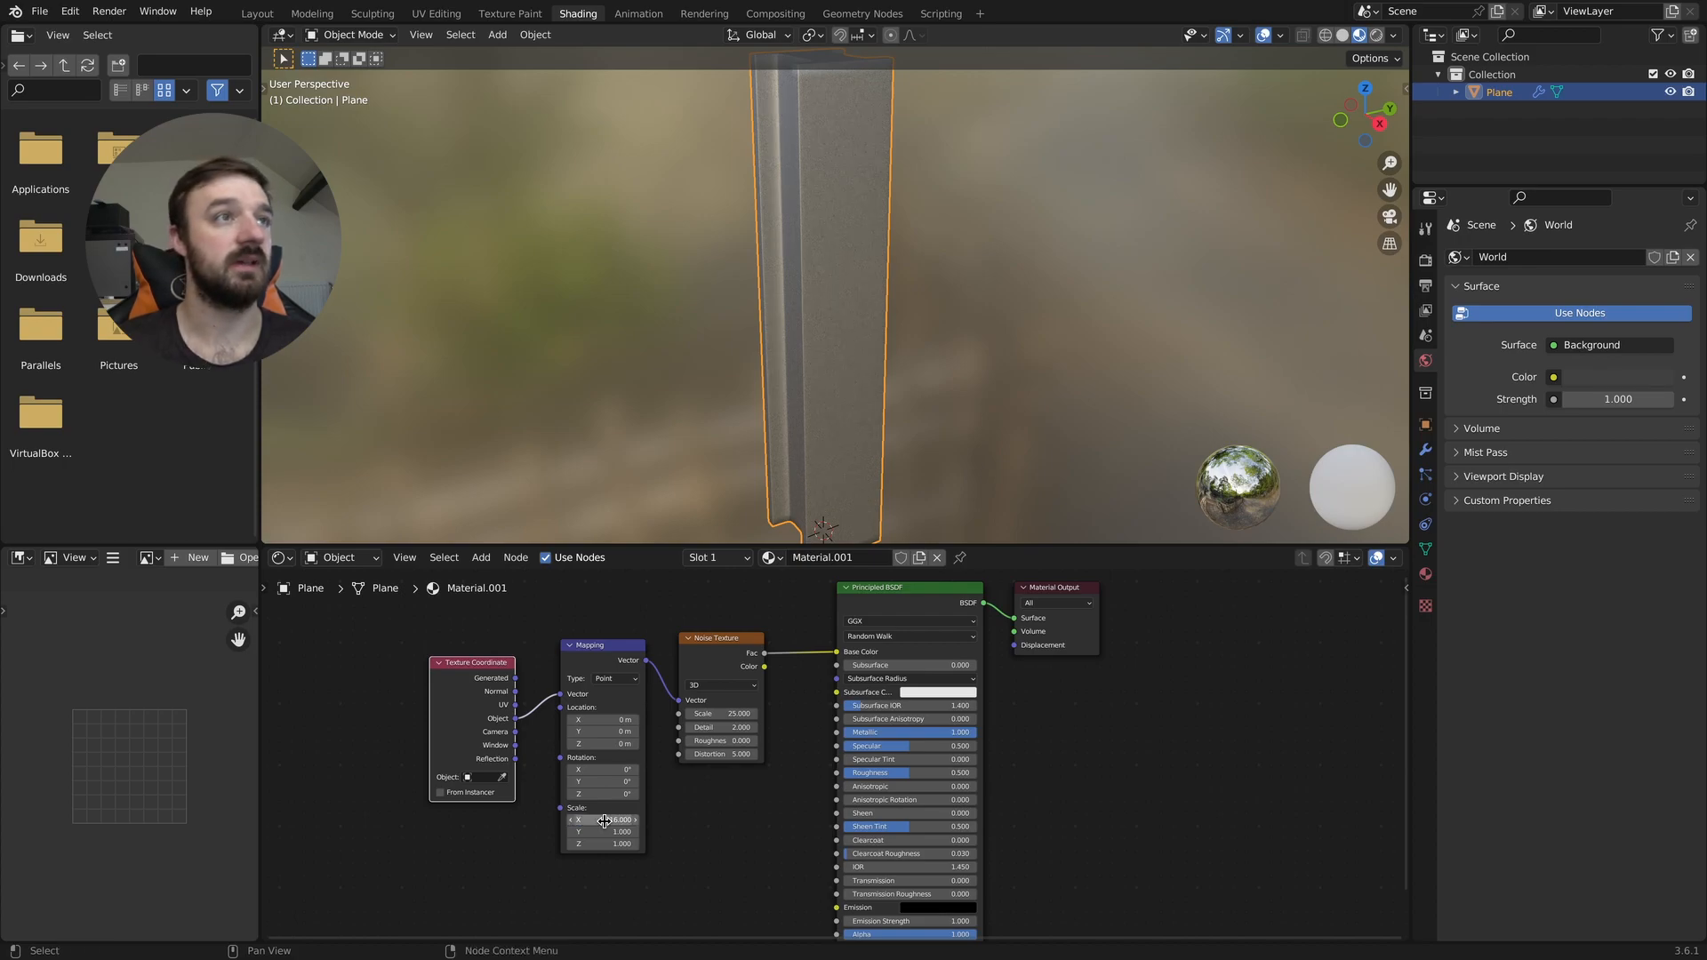
middle_drag(835, 336, 829, 336)
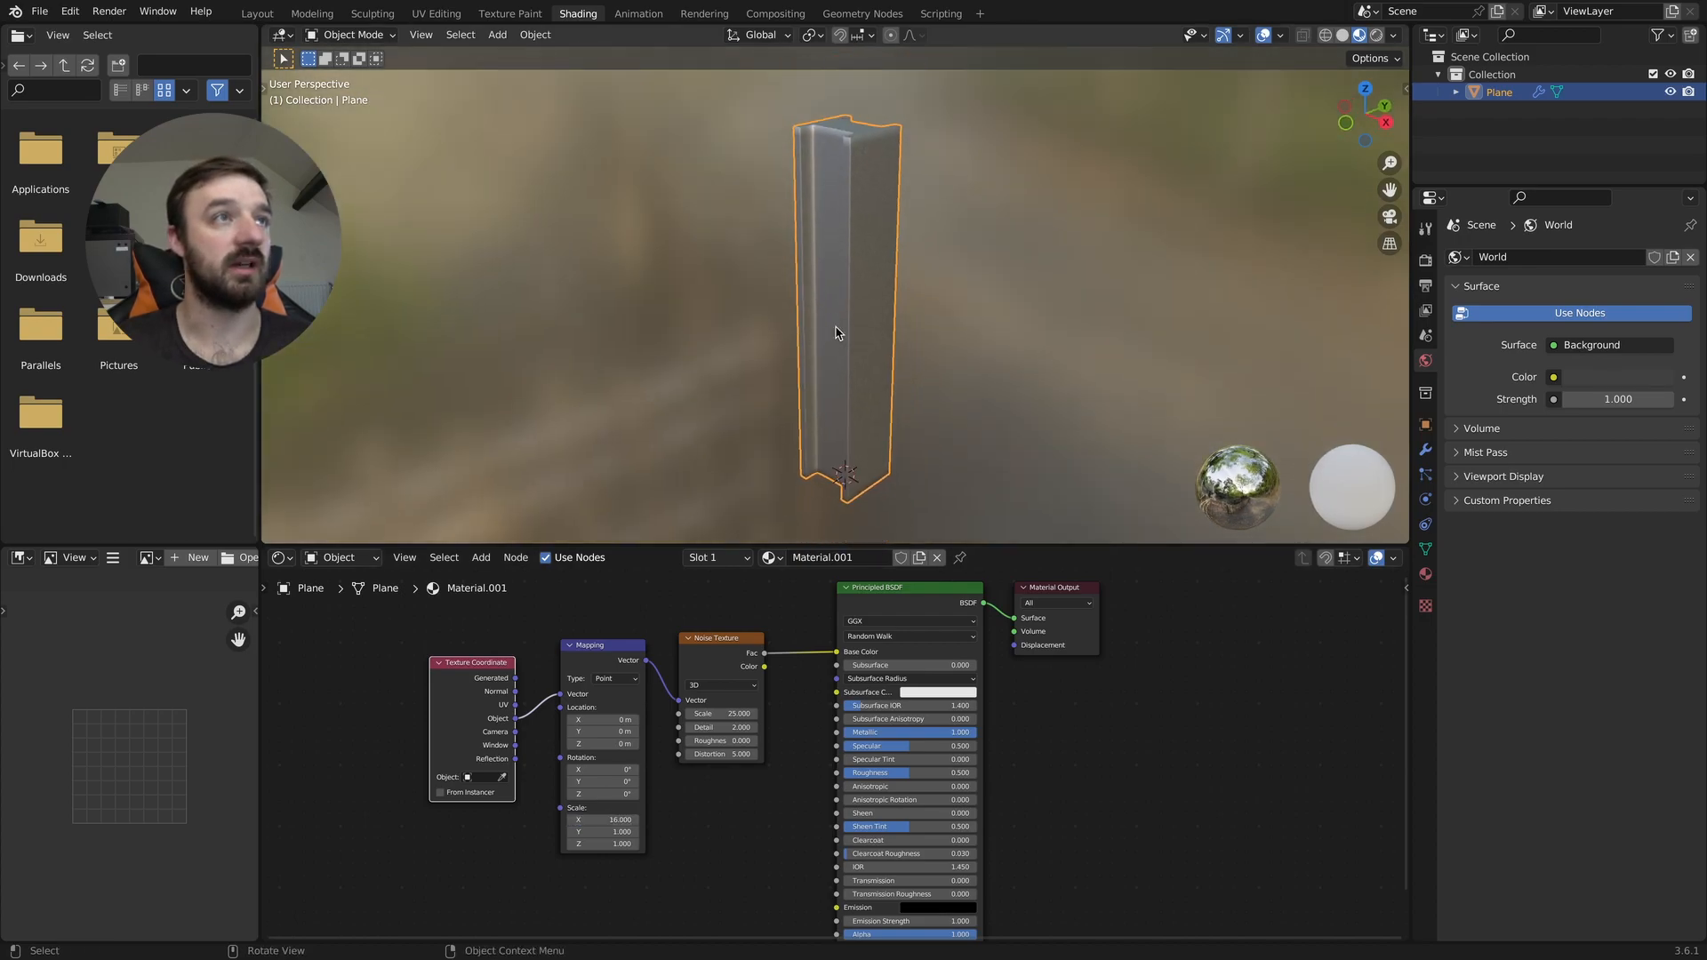